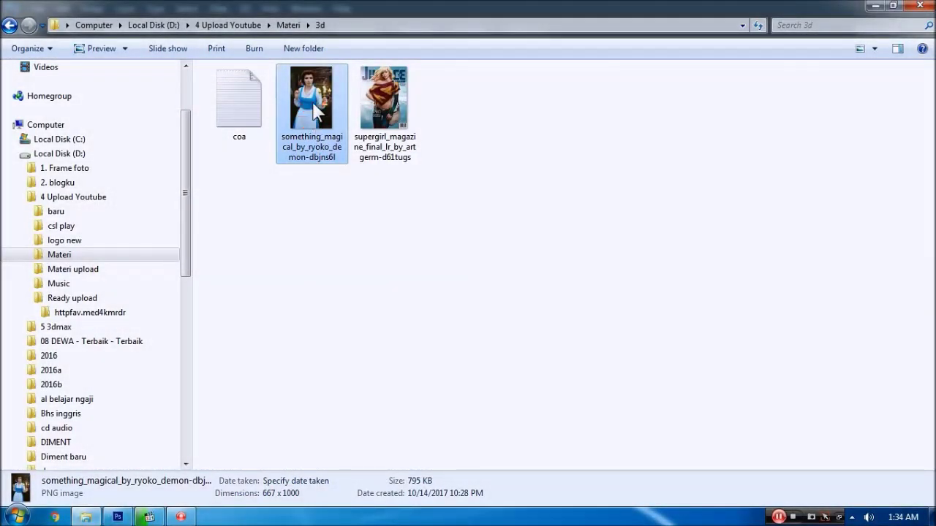
- Drag the Belle cosplay PNG from Explorer into Photoshop as a new document
{"action": "left_click_drag", "start_coordinate": [314, 110], "coordinate": [114, 515]}
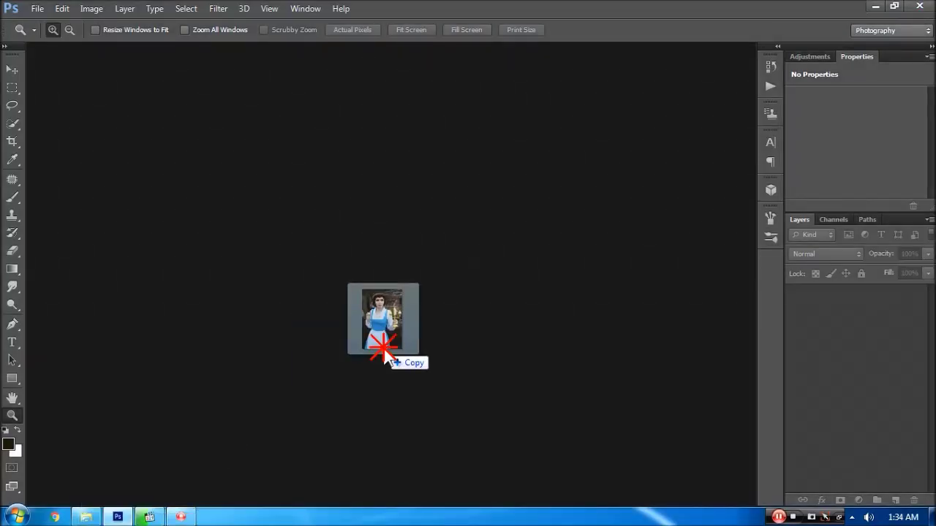
{"action": "left_click_drag", "start_coordinate": [114, 516], "coordinate": [384, 349]}
- Zoom in and start a Pen path at the skirt's lower edge
{"action": "left_click", "coordinate": [419, 419]}
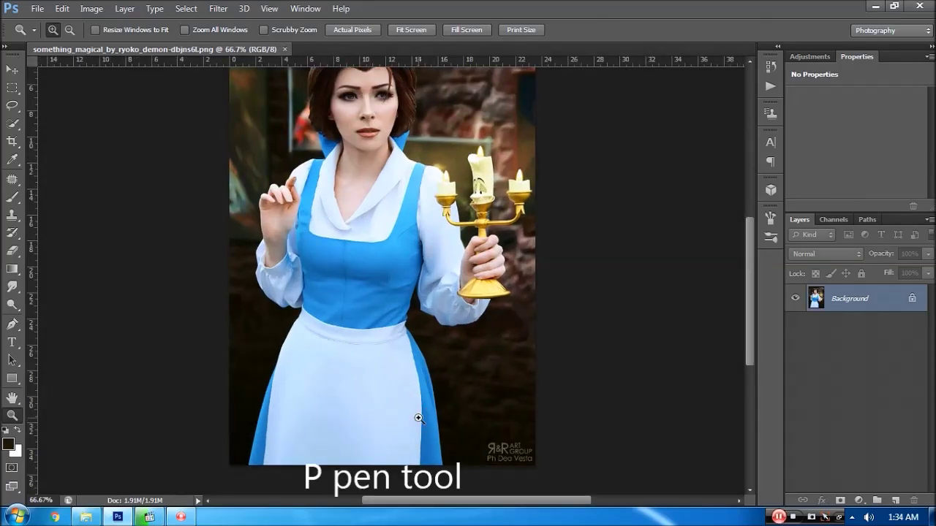
{"action": "left_click", "coordinate": [419, 418]}
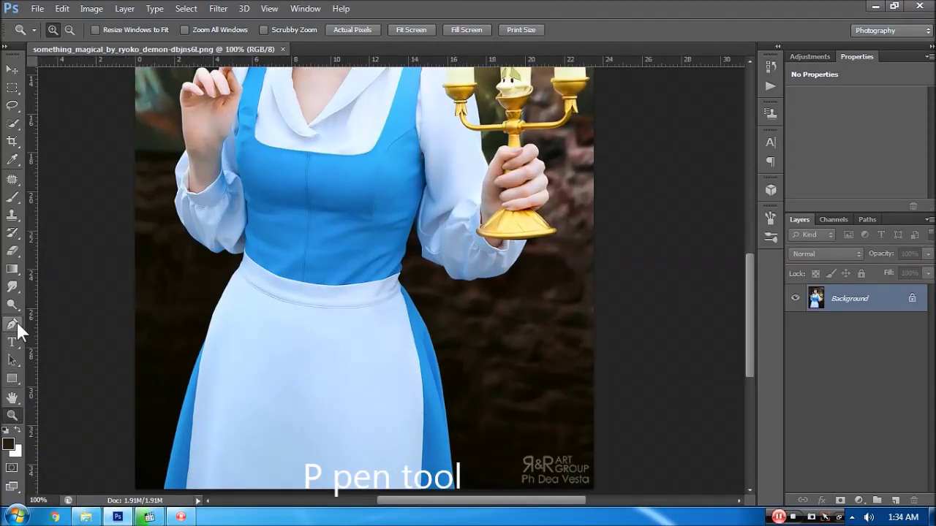
{"action": "left_click", "coordinate": [16, 321]}
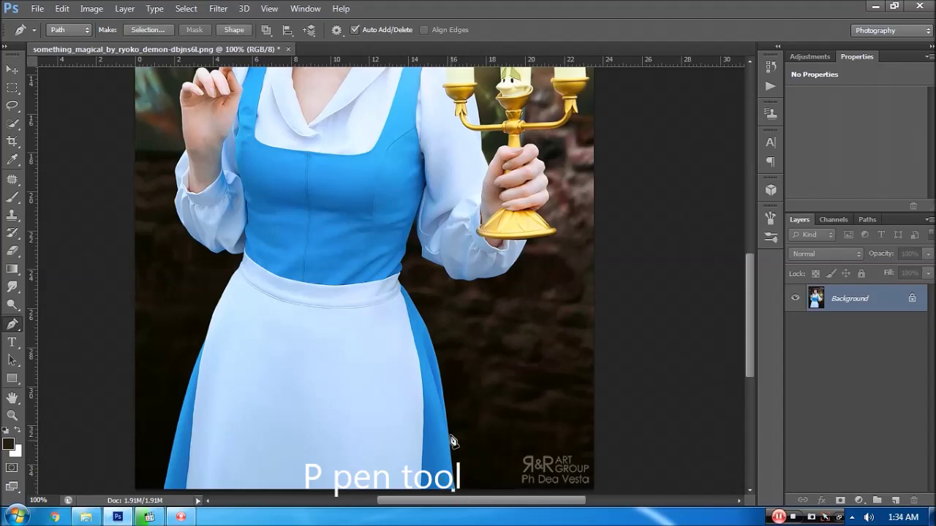
{"action": "left_click", "coordinate": [445, 403]}
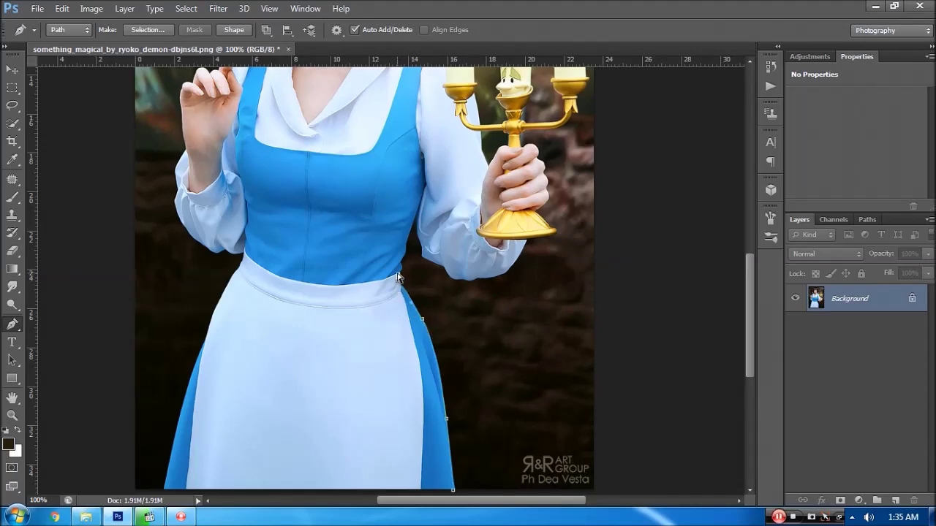
- Extend the path up the waist and around the candlestick base
{"action": "key", "text": "ctrl+plus"}
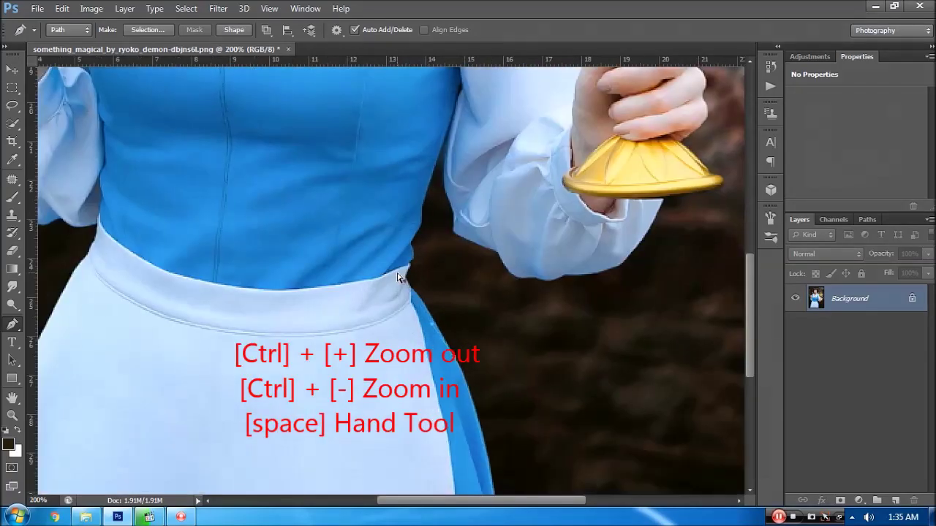
{"action": "key", "text": "ctrl+plus"}
{"action": "scroll", "coordinate": [445, 278], "scroll_direction": "up", "scroll_amount": 2}
{"action": "left_click", "coordinate": [404, 256]}
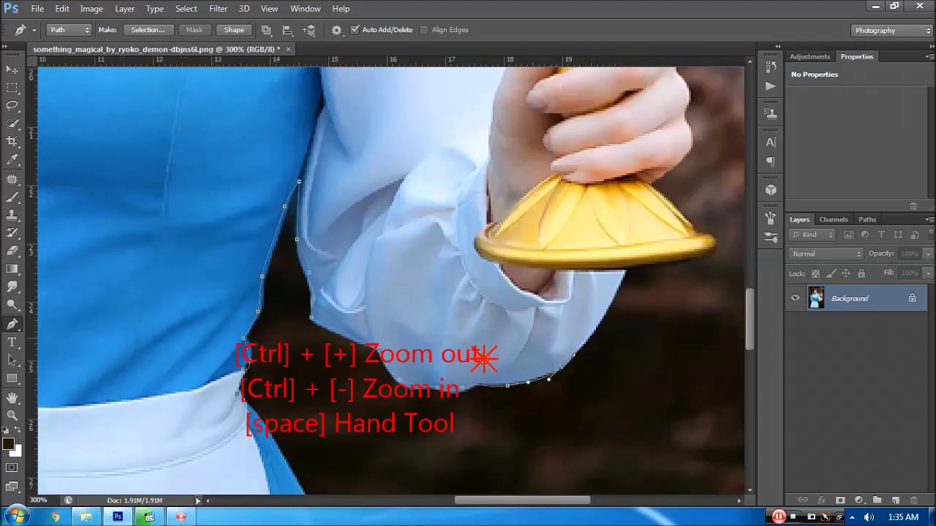
{"action": "left_click_drag", "start_coordinate": [584, 334], "coordinate": [345, 415]}
{"action": "left_click", "coordinate": [589, 283]}
{"action": "left_click_drag", "start_coordinate": [572, 227], "coordinate": [535, 334]}
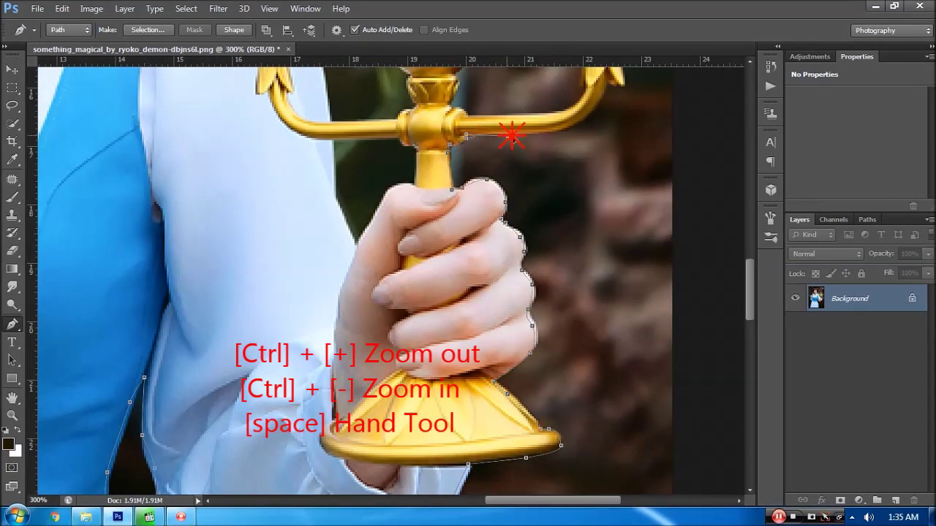
- Trace the path along the candelabra arms, candles and central flame
{"action": "left_click_drag", "start_coordinate": [528, 135], "coordinate": [466, 265]}
{"action": "left_click", "coordinate": [545, 224]}
{"action": "left_click_drag", "start_coordinate": [554, 172], "coordinate": [549, 287]}
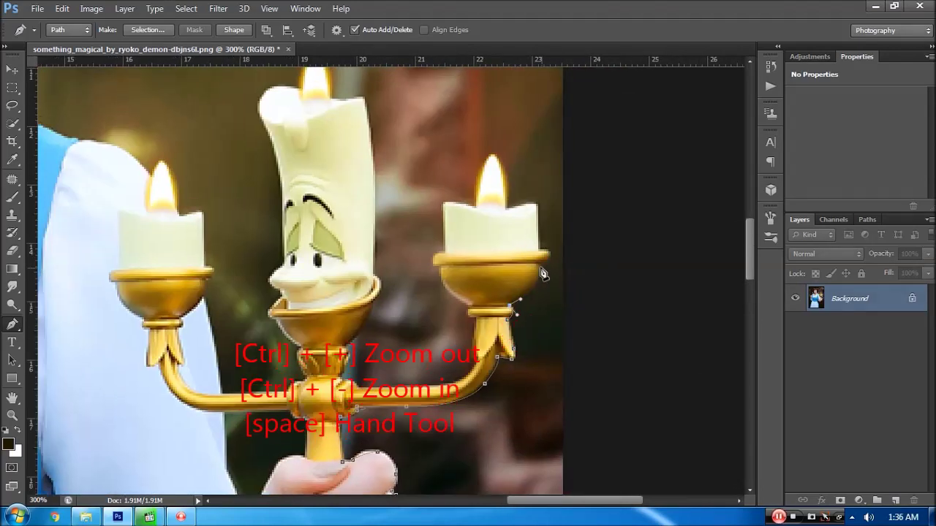
{"action": "left_click_drag", "start_coordinate": [511, 216], "coordinate": [502, 225]}
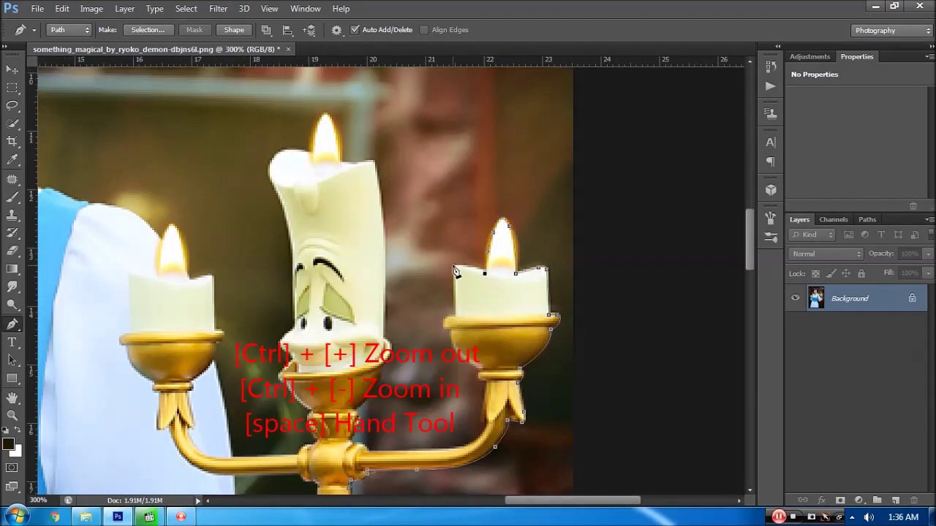
{"action": "key", "text": "ctrl+plus"}
{"action": "left_click_drag", "start_coordinate": [463, 342], "coordinate": [474, 301]}
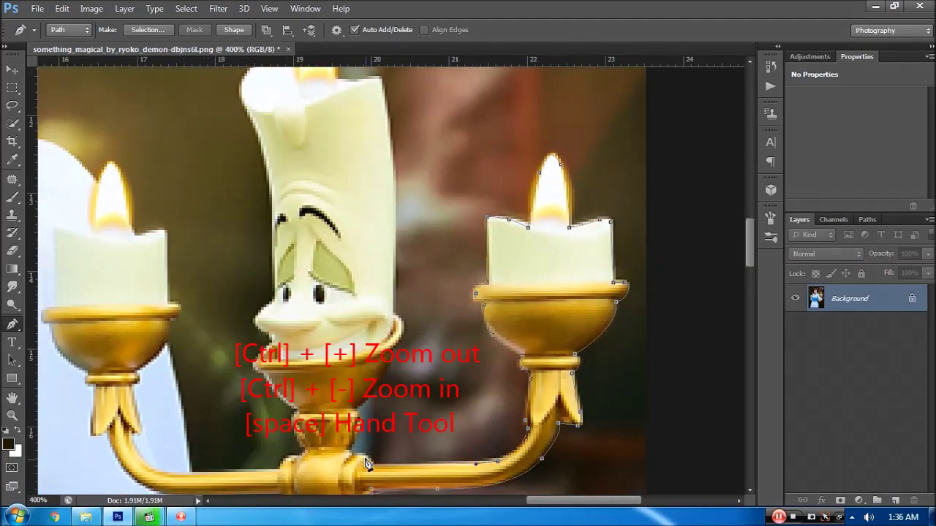
{"action": "left_click_drag", "start_coordinate": [391, 244], "coordinate": [399, 339]}
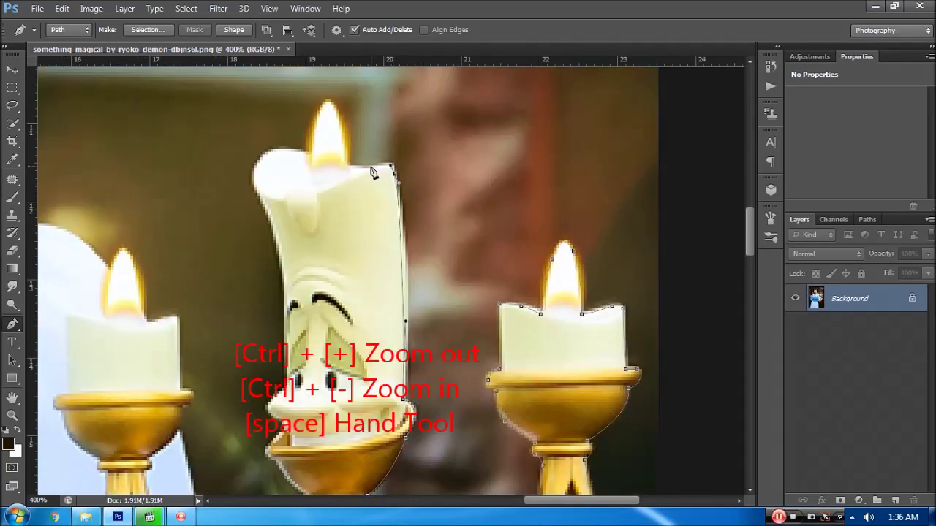
{"action": "left_click_drag", "start_coordinate": [324, 106], "coordinate": [376, 201]}
{"action": "mouse_move", "coordinate": [337, 424]}
{"action": "left_mouse_down"}
{"action": "mouse_move", "coordinate": [351, 330]}
{"action": "mouse_move", "coordinate": [369, 322]}
{"action": "left_mouse_up"}
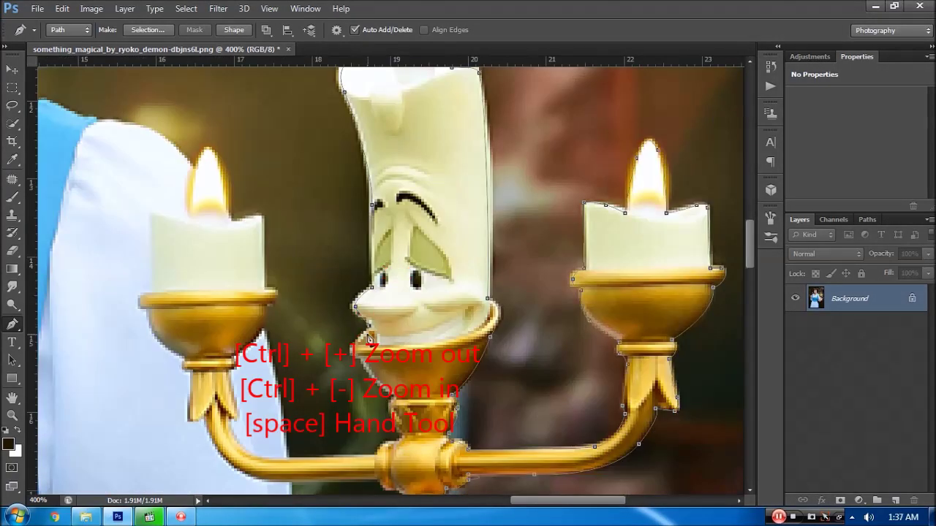
- Continue the outline over the shoulder, top of the hair and down to the neck
{"action": "left_click_drag", "start_coordinate": [280, 256], "coordinate": [431, 397]}
{"action": "left_click", "coordinate": [372, 303]}
{"action": "left_click_drag", "start_coordinate": [372, 303], "coordinate": [455, 354]}
{"action": "left_click", "coordinate": [320, 291]}
{"action": "left_click_drag", "start_coordinate": [191, 229], "coordinate": [362, 297]}
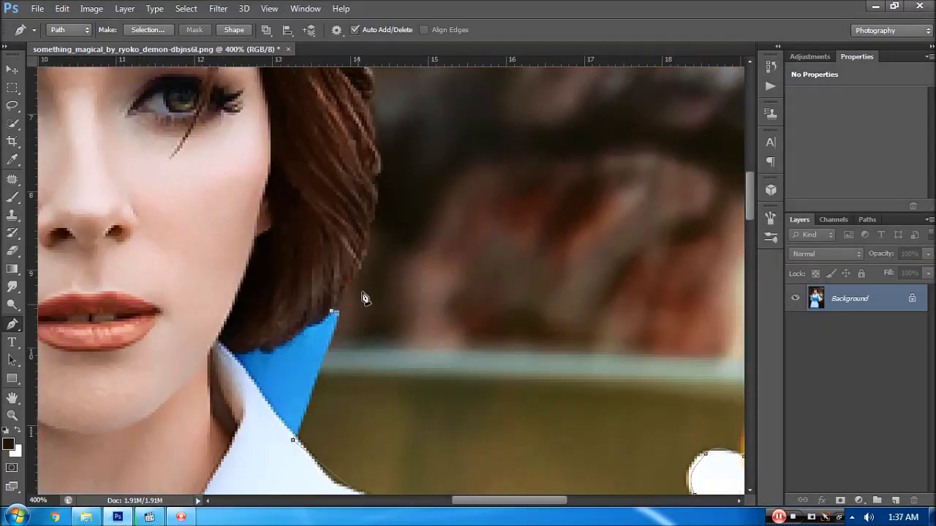
{"action": "left_click_drag", "start_coordinate": [416, 268], "coordinate": [416, 468]}
{"action": "left_click_drag", "start_coordinate": [408, 146], "coordinate": [546, 249]}
{"action": "left_click_drag", "start_coordinate": [396, 291], "coordinate": [307, 282]}
{"action": "left_click_drag", "start_coordinate": [235, 297], "coordinate": [557, 159]}
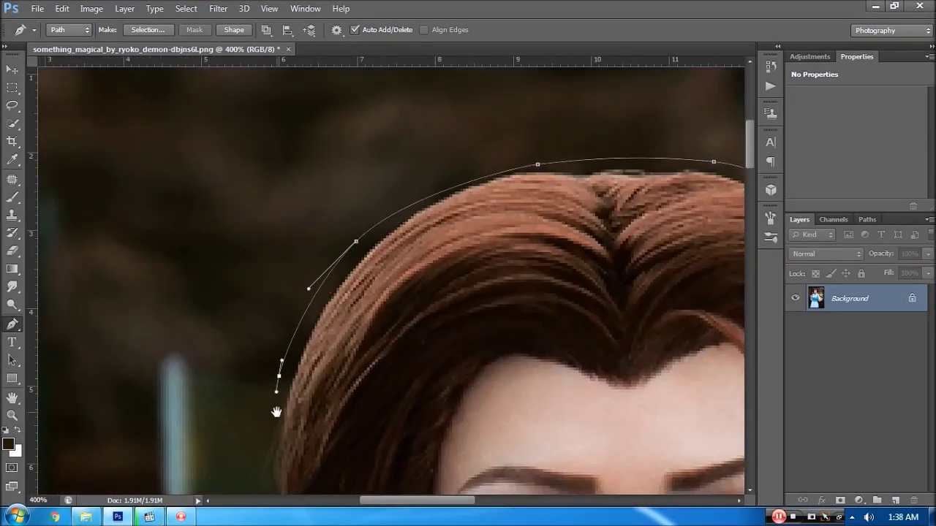
{"action": "left_click_drag", "start_coordinate": [439, 439], "coordinate": [468, 182]}
{"action": "left_click_drag", "start_coordinate": [468, 476], "coordinate": [474, 382]}
- Trace down the raised arm, waist and skirt, then convert the path to a selection
{"action": "left_click_drag", "start_coordinate": [396, 264], "coordinate": [555, 72]}
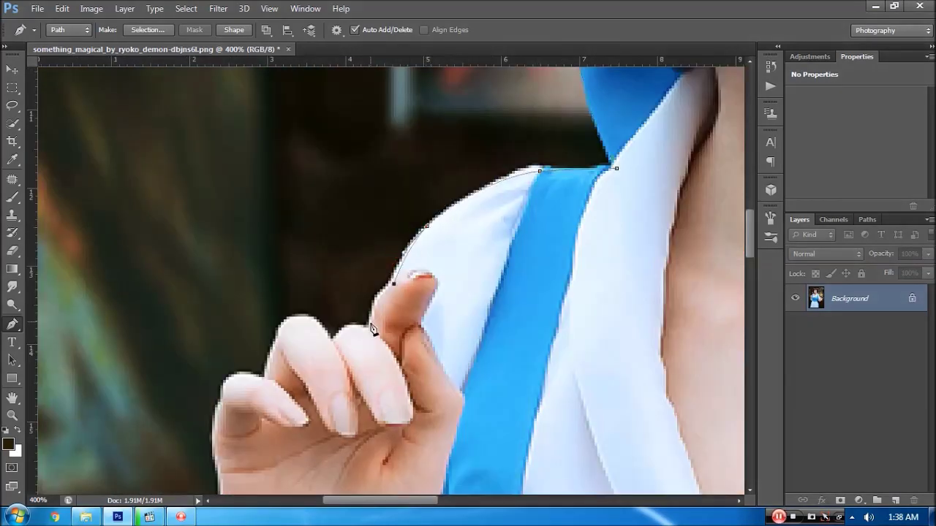
{"action": "left_click_drag", "start_coordinate": [272, 387], "coordinate": [424, 315]}
{"action": "left_click_drag", "start_coordinate": [378, 361], "coordinate": [340, 183]}
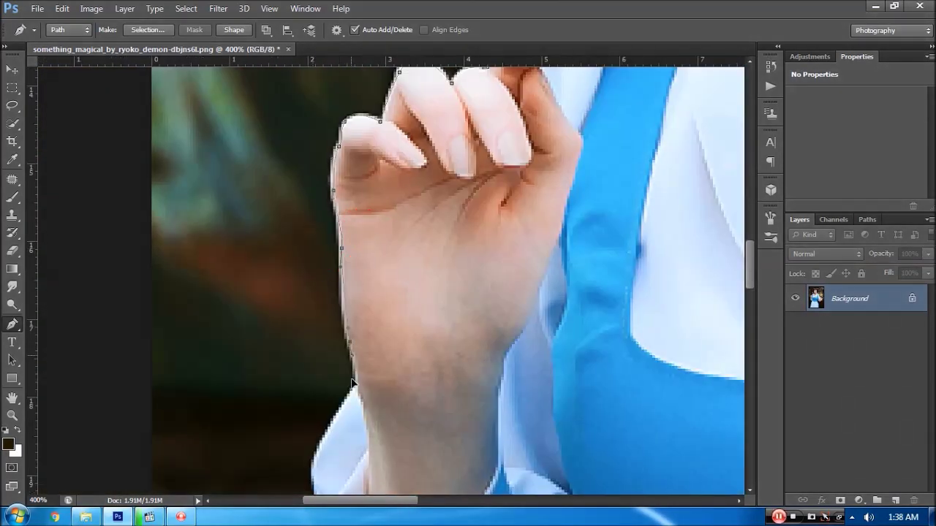
{"action": "left_click_drag", "start_coordinate": [336, 439], "coordinate": [428, 256]}
{"action": "mouse_move", "coordinate": [428, 412]}
{"action": "left_mouse_down"}
{"action": "mouse_move", "coordinate": [518, 388]}
{"action": "mouse_move", "coordinate": [355, 209]}
{"action": "left_mouse_up"}
{"action": "left_click_drag", "start_coordinate": [476, 428], "coordinate": [338, 272]}
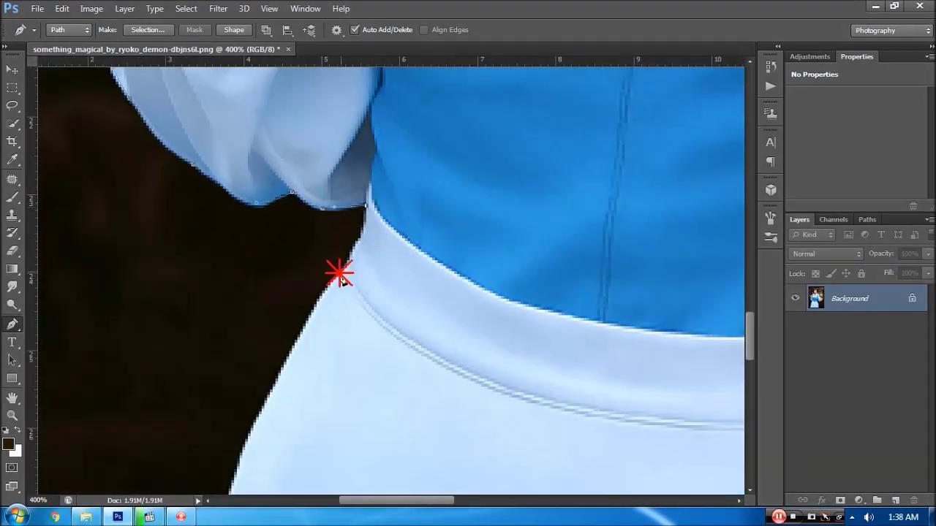
{"action": "left_click_drag", "start_coordinate": [344, 468], "coordinate": [329, 264]}
{"action": "left_click_drag", "start_coordinate": [324, 372], "coordinate": [313, 322]}
{"action": "key", "text": "ctrl+shift+Return"}
{"action": "key", "text": "ctrl+0"}
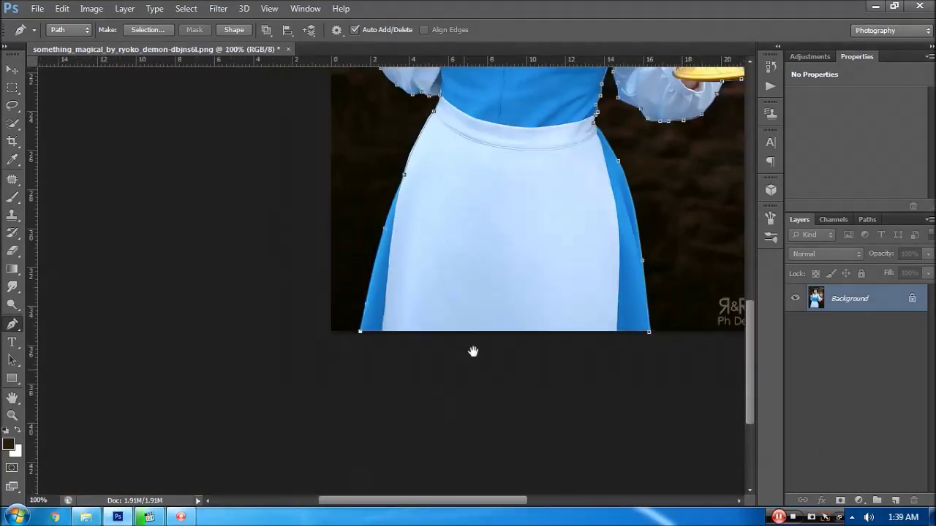
- Add a layer mask from the selection and remove the gap beside the candlestick
{"action": "key", "text": "z"}
{"action": "left_click", "coordinate": [840, 500]}
{"action": "left_click_drag", "start_coordinate": [439, 250], "coordinate": [521, 304]}
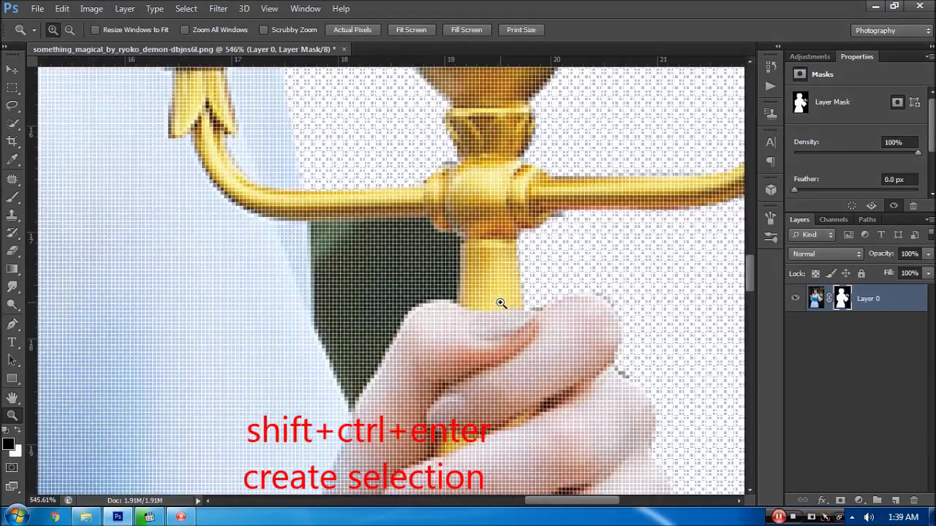
{"action": "key", "text": "p"}
{"action": "key", "text": "ctrl+shift+Return"}
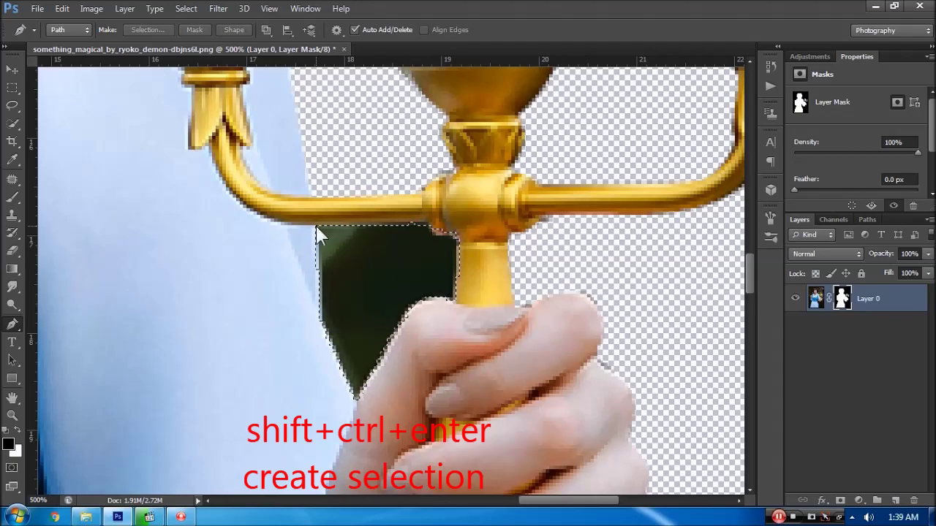
{"action": "key", "text": "alt+BackSpace"}
- Erase stray background along the fringe and left hair edge with a smaller brush
{"action": "key", "text": "z"}
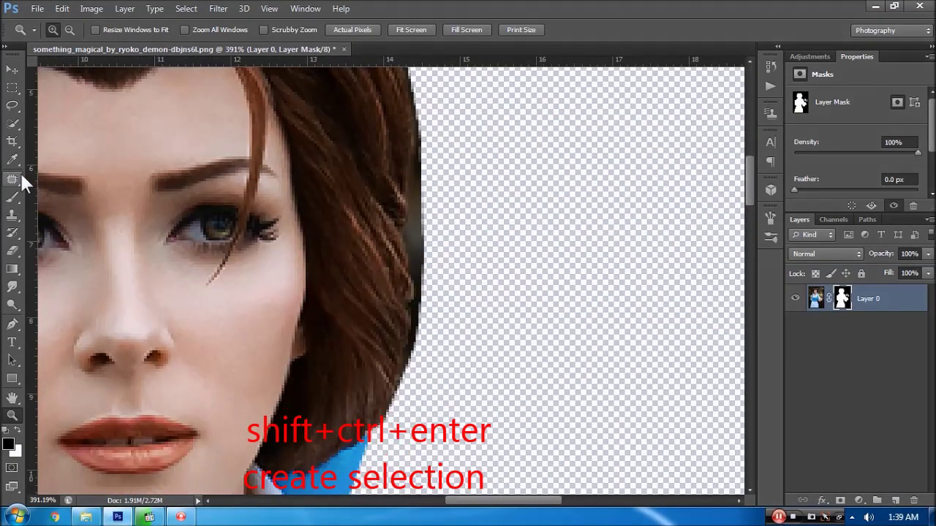
{"action": "key", "text": "e"}
{"action": "left_click", "coordinate": [68, 30]}
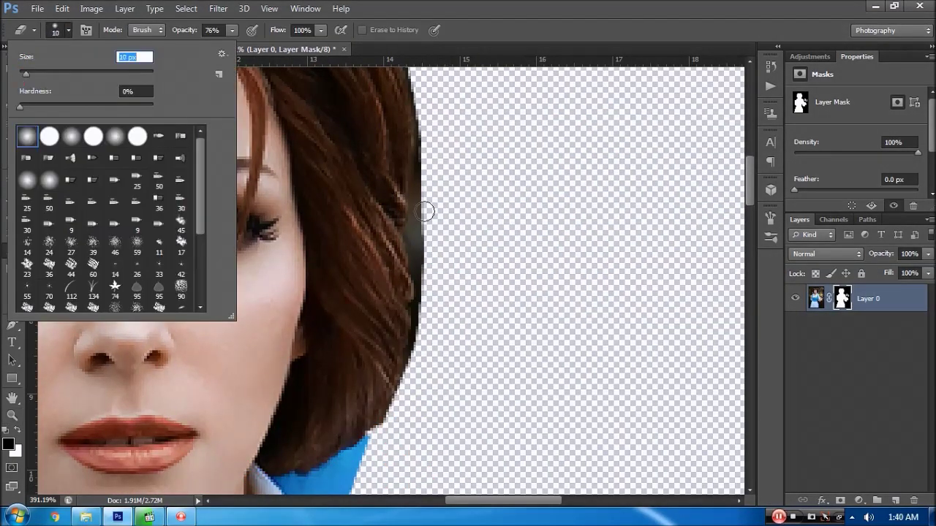
{"action": "left_click", "coordinate": [68, 30]}
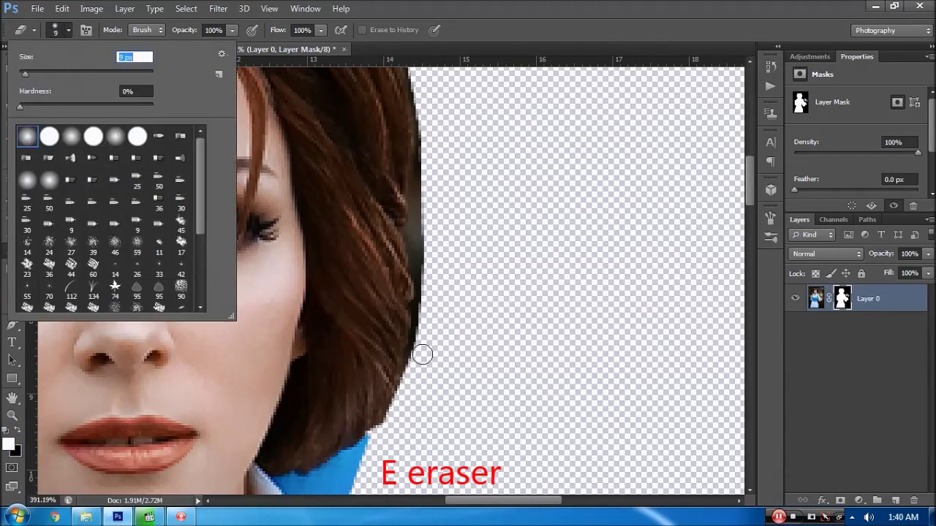
{"action": "mouse_move", "coordinate": [450, 156]}
{"action": "left_mouse_down"}
{"action": "mouse_move", "coordinate": [454, 300]}
{"action": "mouse_move", "coordinate": [432, 209]}
{"action": "mouse_move", "coordinate": [502, 292]}
{"action": "left_mouse_up"}
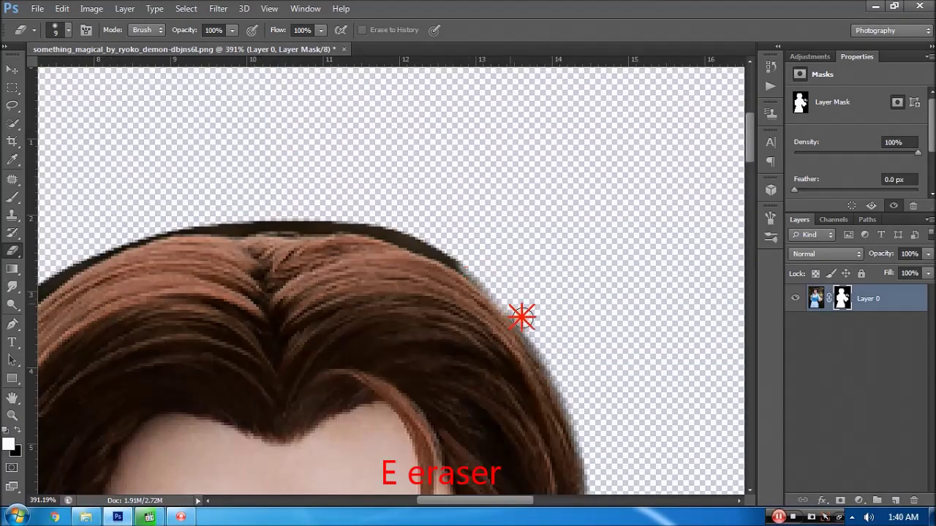
{"action": "scroll", "coordinate": [493, 282], "scroll_direction": "left", "scroll_amount": 3}
{"action": "mouse_move", "coordinate": [495, 192]}
{"action": "left_mouse_down"}
{"action": "mouse_move", "coordinate": [263, 241]}
{"action": "mouse_move", "coordinate": [238, 255]}
{"action": "mouse_move", "coordinate": [175, 331]}
{"action": "left_mouse_up"}
{"action": "scroll", "coordinate": [466, 125], "scroll_direction": "down", "scroll_amount": 3}
{"action": "scroll", "coordinate": [267, 455], "scroll_direction": "down", "scroll_amount": 3}
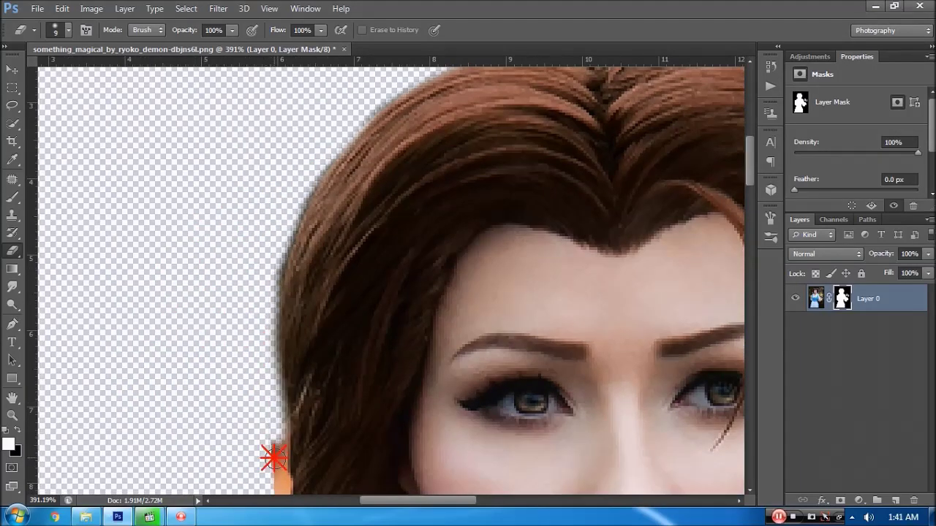
{"action": "scroll", "coordinate": [256, 282], "scroll_direction": "down", "scroll_amount": 3}
{"action": "left_click_drag", "start_coordinate": [256, 282], "coordinate": [278, 319]}
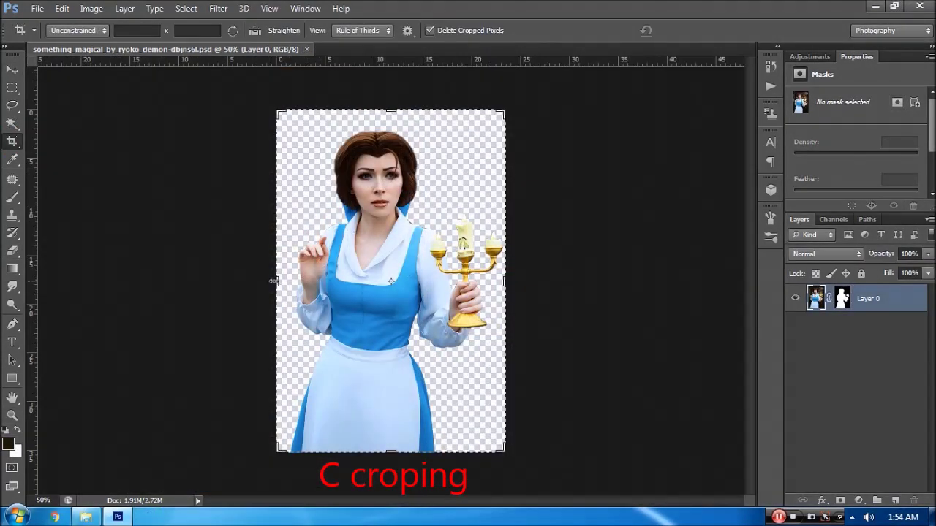
- Widen the canvas far to the left and move Belle to centre-left
{"action": "mouse_move", "coordinate": [274, 281]}
{"action": "left_mouse_down"}
{"action": "mouse_move", "coordinate": [135, 283]}
{"action": "mouse_move", "coordinate": [98, 272]}
{"action": "left_mouse_up"}
{"action": "key", "text": "Return"}
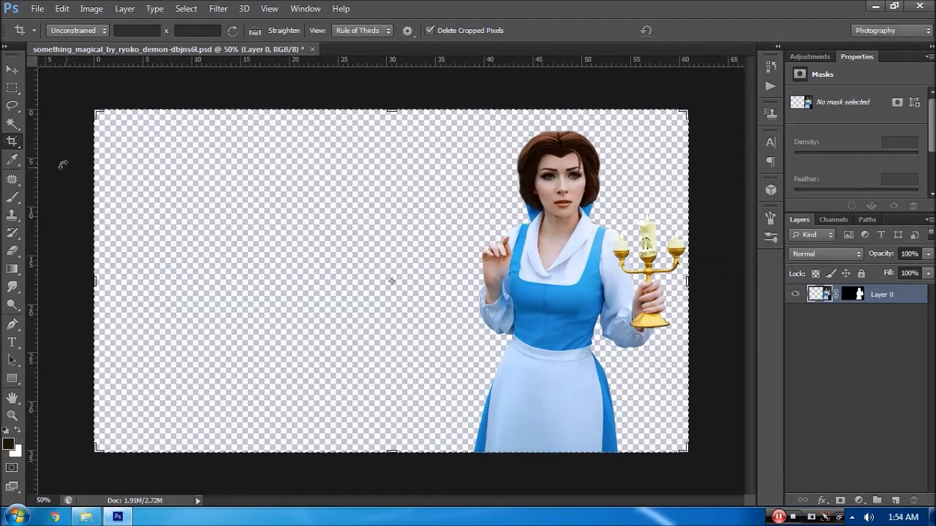
{"action": "left_click", "coordinate": [11, 69]}
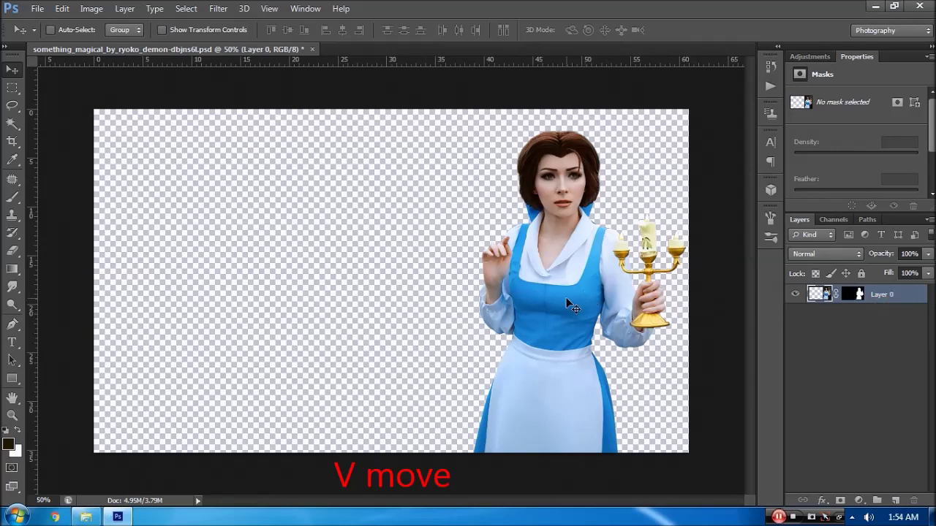
{"action": "mouse_move", "coordinate": [573, 308]}
{"action": "left_mouse_down"}
{"action": "mouse_move", "coordinate": [271, 308]}
{"action": "mouse_move", "coordinate": [268, 335]}
{"action": "mouse_move", "coordinate": [326, 335]}
{"action": "mouse_move", "coordinate": [267, 335]}
{"action": "mouse_move", "coordinate": [275, 337]}
{"action": "left_mouse_up"}
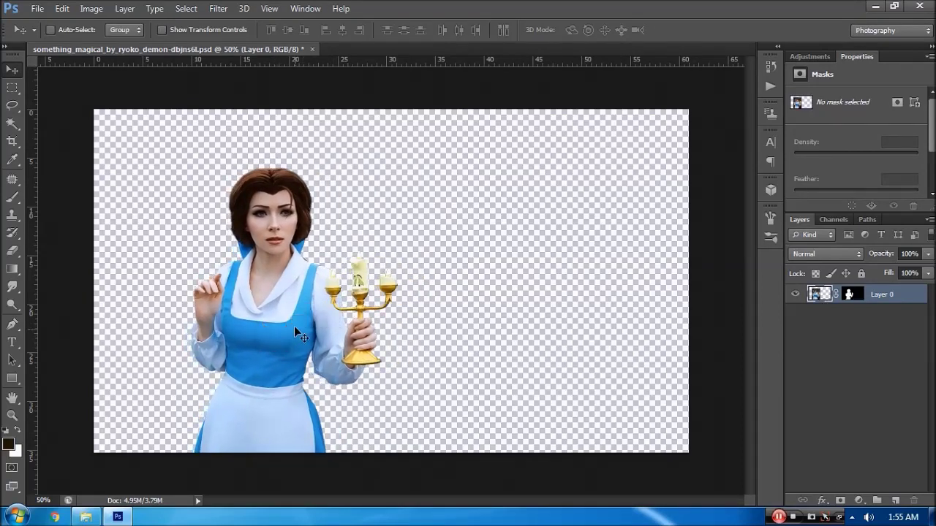
{"action": "left_click", "coordinate": [87, 519]}
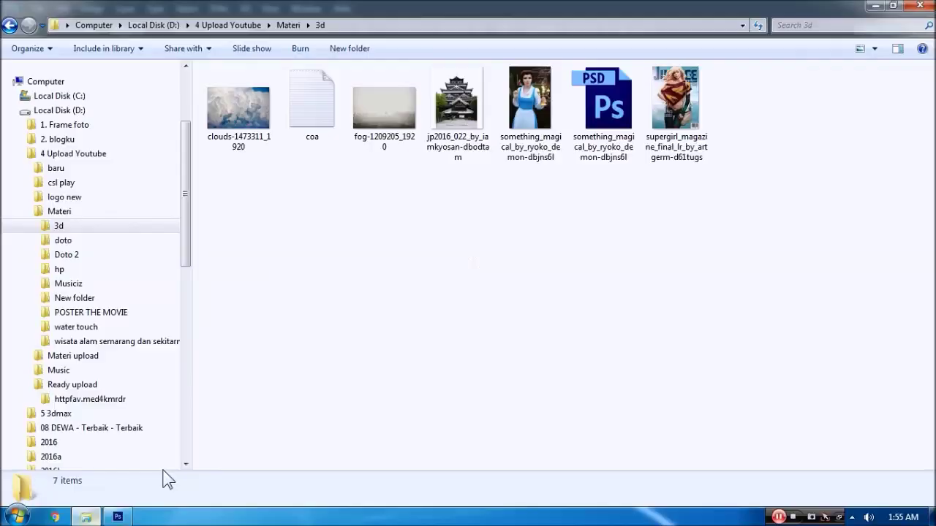
- Place the fog photo scaled to fill the canvas, with Belle's layer above it
{"action": "mouse_move", "coordinate": [376, 120]}
{"action": "left_mouse_down"}
{"action": "mouse_move", "coordinate": [324, 272]}
{"action": "mouse_move", "coordinate": [126, 515]}
{"action": "mouse_move", "coordinate": [430, 381]}
{"action": "left_mouse_up"}
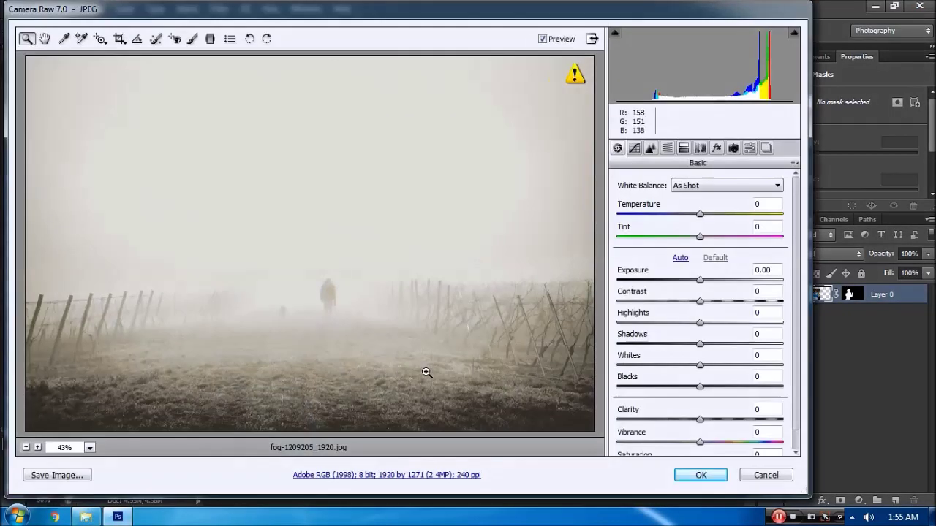
{"action": "left_click", "coordinate": [683, 476]}
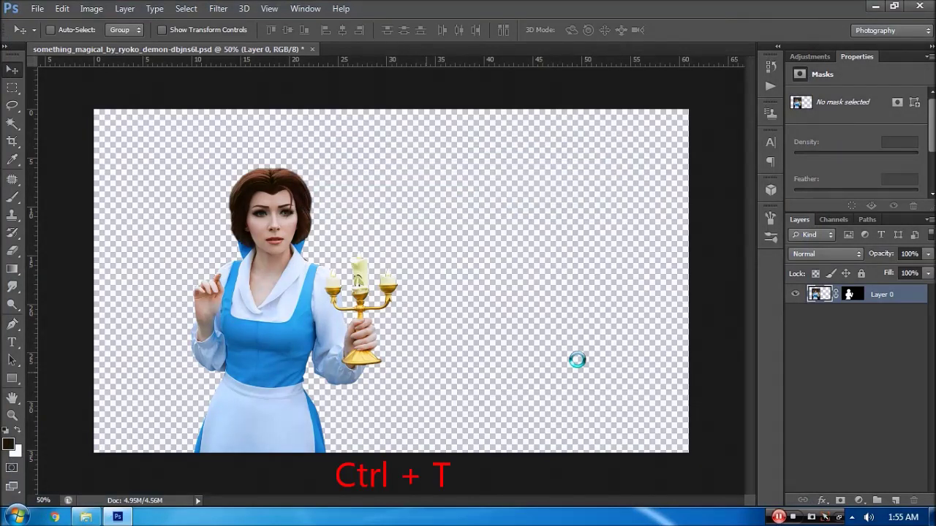
{"action": "left_click_drag", "start_coordinate": [491, 215], "coordinate": [730, 143]}
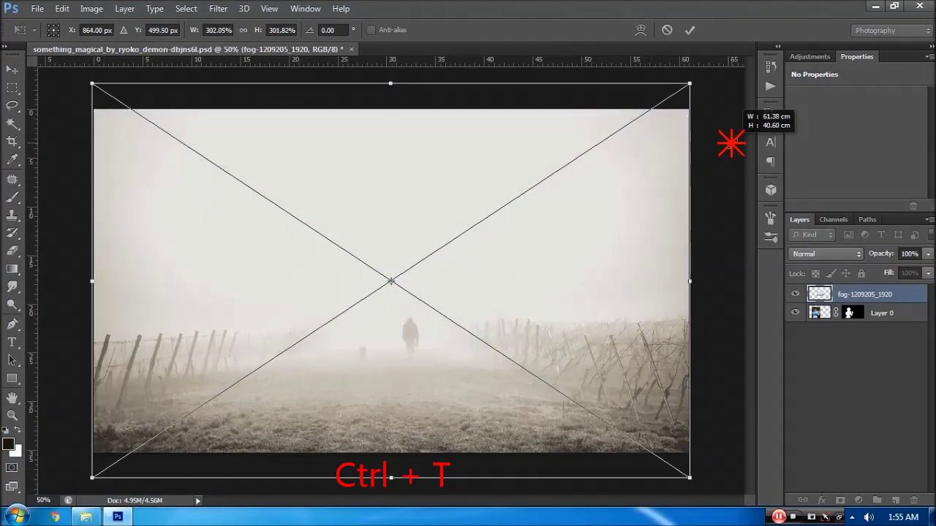
{"action": "double_click", "coordinate": [637, 261]}
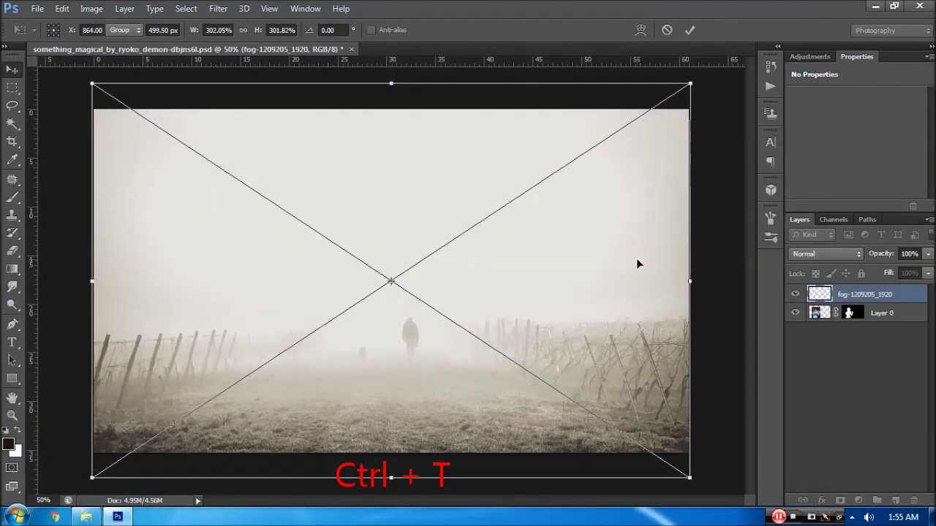
{"action": "left_click_drag", "start_coordinate": [819, 313], "coordinate": [819, 292]}
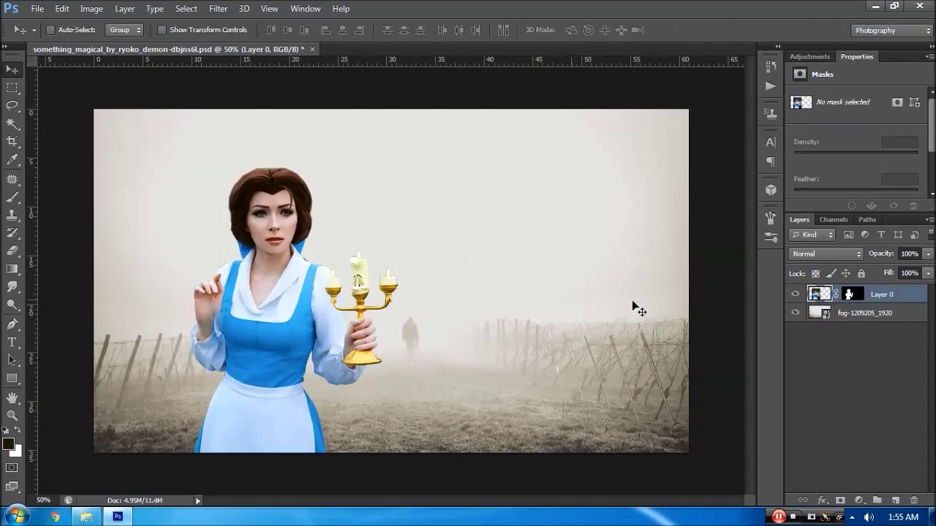
- Bring the Hiroshima Castle photo into the document and scale it up about triple
{"action": "left_click", "coordinate": [86, 518]}
{"action": "mouse_move", "coordinate": [457, 102]}
{"action": "left_mouse_down"}
{"action": "mouse_move", "coordinate": [362, 286]}
{"action": "mouse_move", "coordinate": [464, 384]}
{"action": "left_mouse_up"}
{"action": "left_click_drag", "start_coordinate": [451, 216], "coordinate": [594, 139]}
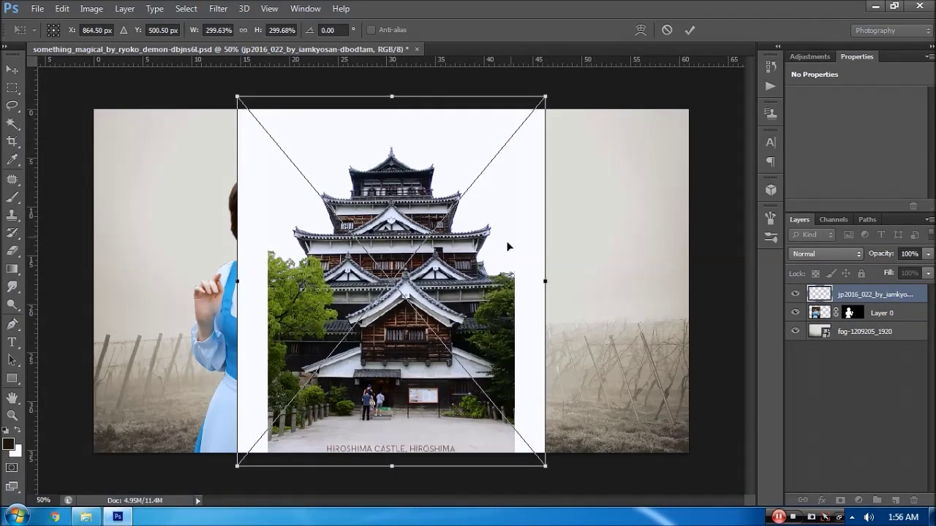
- Commit the castle at about 300%, nudge it up, and Magic Wand its white sky
{"action": "key", "text": "Return"}
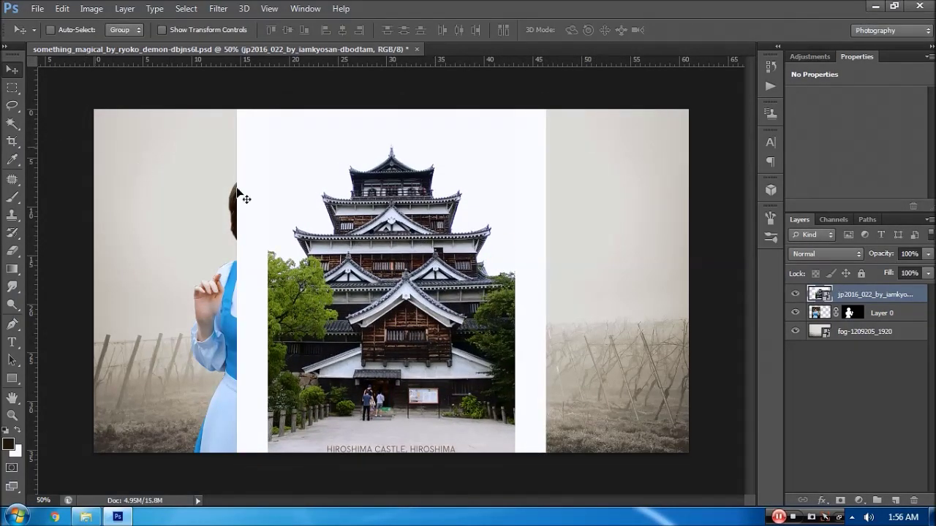
{"action": "left_click_drag", "start_coordinate": [386, 222], "coordinate": [386, 209]}
{"action": "left_click", "coordinate": [12, 124]}
{"action": "left_click", "coordinate": [297, 175]}
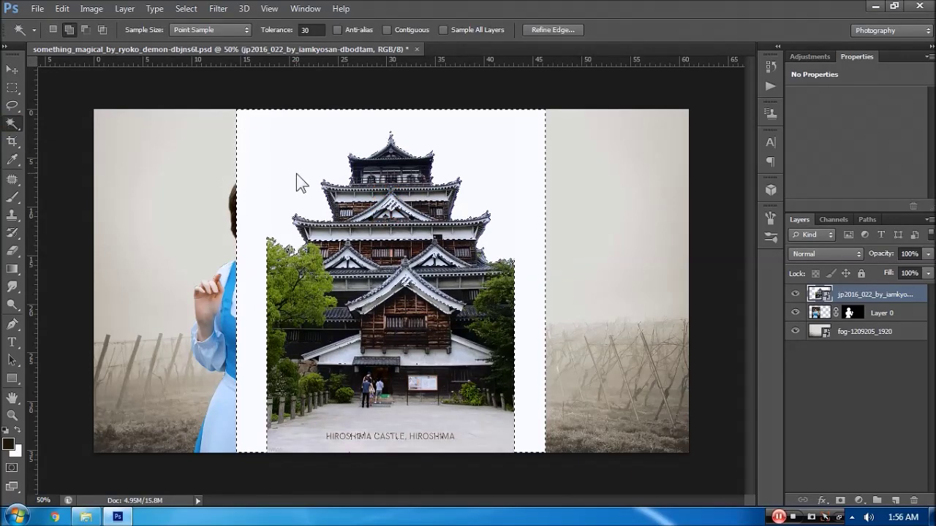
{"action": "key", "text": "ctrl+d"}
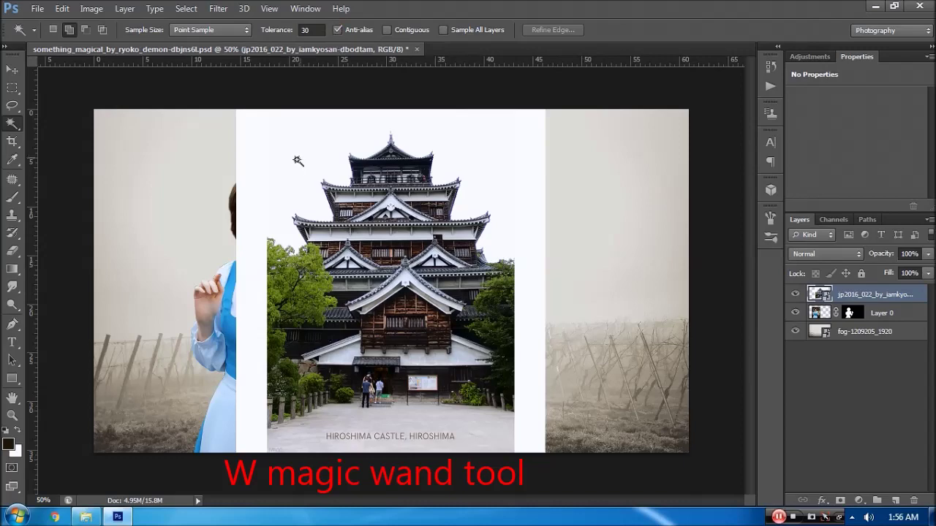
{"action": "key", "text": "ctrl+d"}
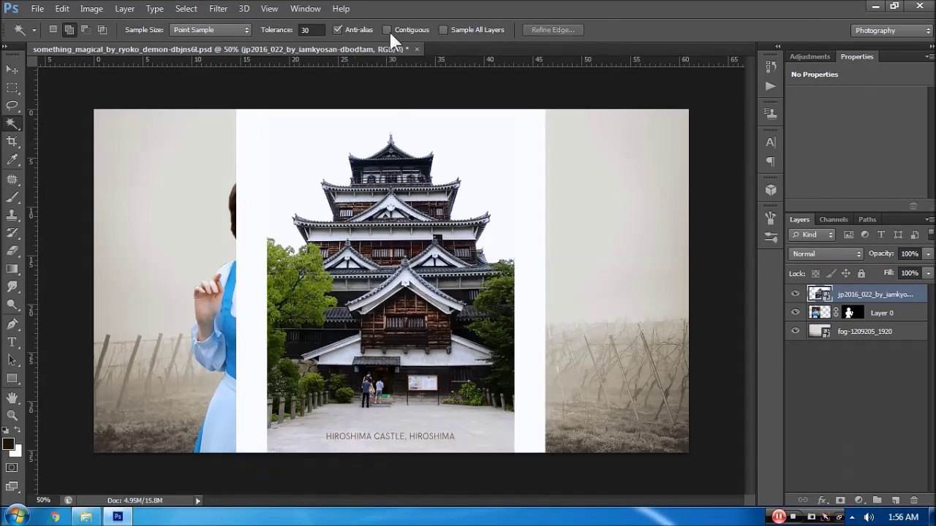
- Invert the white-sky selection and mask the castle layer to hide the backdrop
{"action": "left_click", "coordinate": [839, 501]}
{"action": "key", "text": "ctrl+z"}
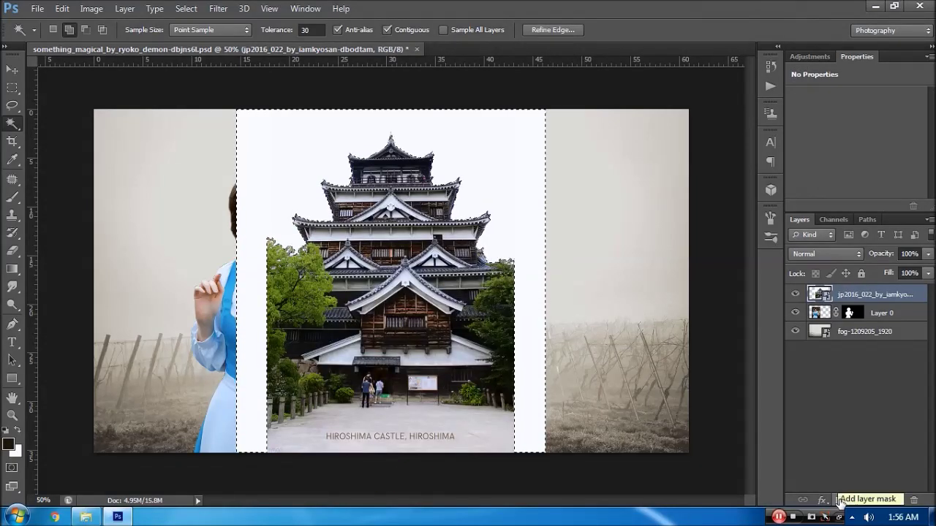
{"action": "key", "text": "ctrl+shift+i"}
{"action": "left_click", "coordinate": [839, 501]}
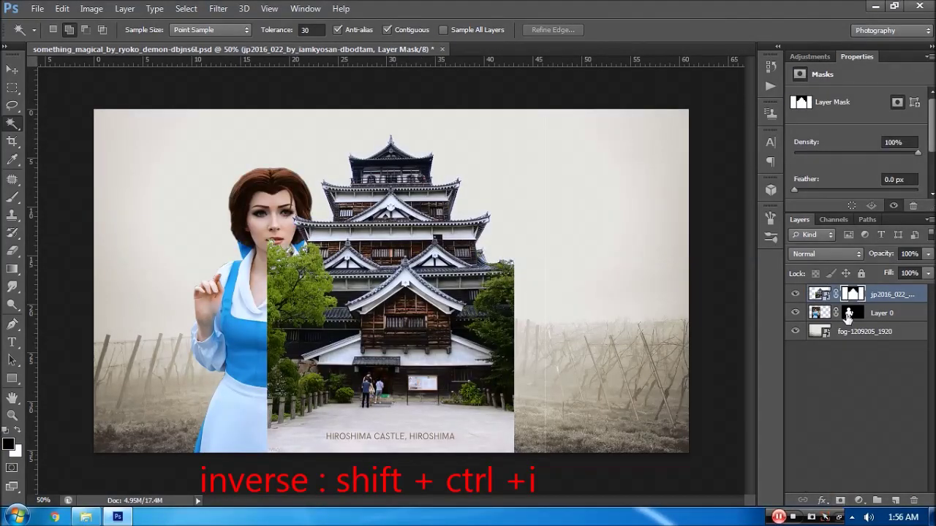
- Fade the castle's left and bottom edges into the fog with the Eraser at 39%
{"action": "left_click", "coordinate": [12, 250]}
{"action": "left_click_drag", "start_coordinate": [530, 128], "coordinate": [547, 170]}
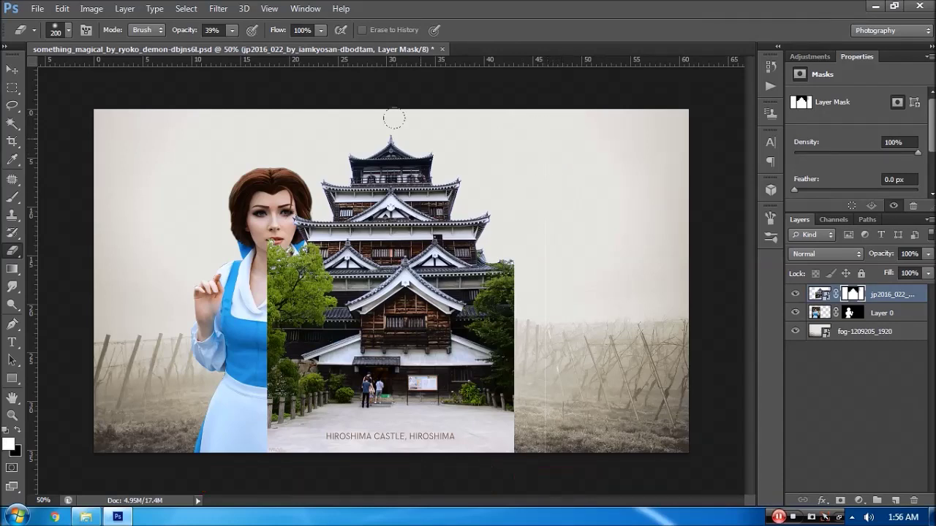
{"action": "left_click", "coordinate": [535, 102]}
{"action": "key", "text": "e"}
{"action": "mouse_move", "coordinate": [278, 278]}
{"action": "left_mouse_down"}
{"action": "mouse_move", "coordinate": [512, 450]}
{"action": "mouse_move", "coordinate": [545, 457]}
{"action": "mouse_move", "coordinate": [525, 403]}
{"action": "mouse_move", "coordinate": [285, 375]}
{"action": "mouse_move", "coordinate": [527, 387]}
{"action": "left_mouse_up"}
{"action": "key", "text": "v"}
{"action": "left_click", "coordinate": [841, 313]}
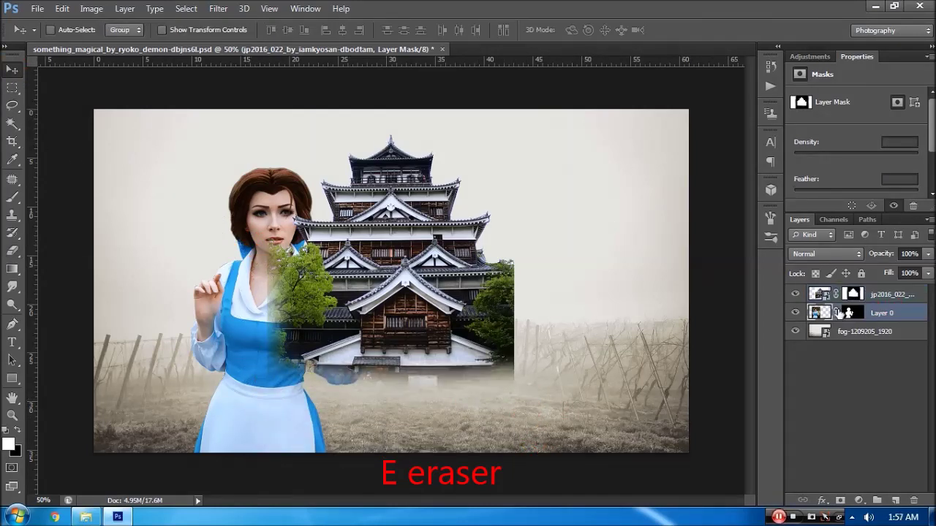
- Move Belle's layer above the castle and shift the castle to the right
{"action": "left_click_drag", "start_coordinate": [841, 313], "coordinate": [841, 288]}
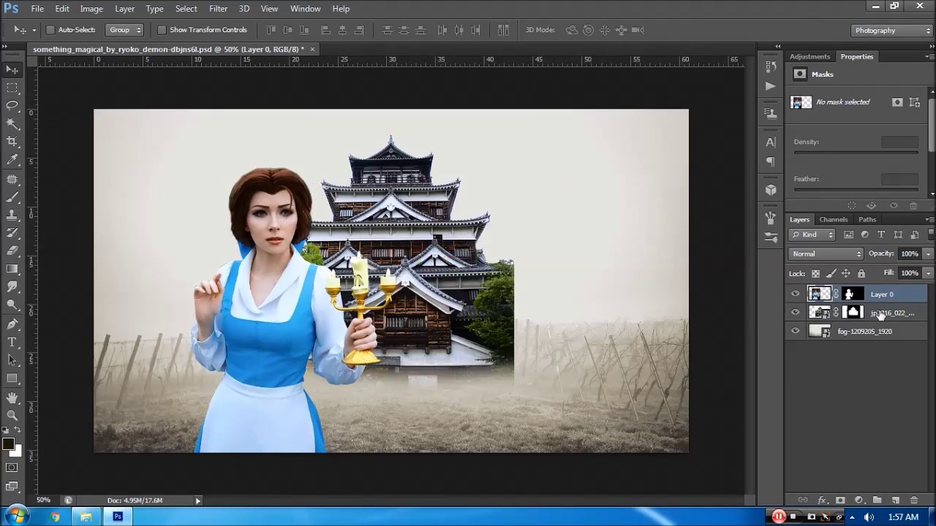
{"action": "left_click", "coordinate": [841, 313]}
{"action": "mouse_move", "coordinate": [461, 270]}
{"action": "left_mouse_down"}
{"action": "mouse_move", "coordinate": [561, 251]}
{"action": "mouse_move", "coordinate": [608, 261]}
{"action": "left_mouse_up"}
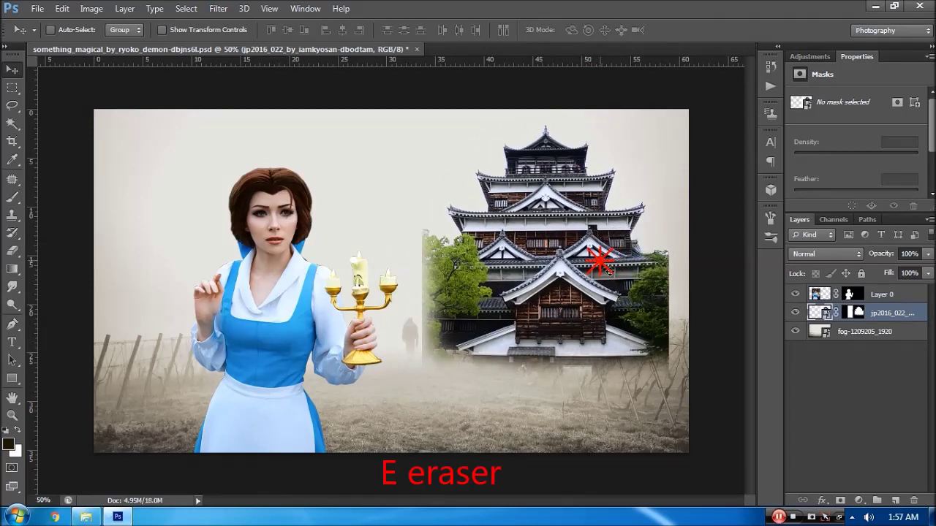
- Erase the castle mask's bottom and left edges and set the layer Fill to 70%
{"action": "left_click", "coordinate": [853, 313]}
{"action": "key", "text": "e"}
{"action": "left_click_drag", "start_coordinate": [431, 349], "coordinate": [688, 365]}
{"action": "mouse_move", "coordinate": [431, 234]}
{"action": "left_mouse_down"}
{"action": "mouse_move", "coordinate": [412, 324]}
{"action": "mouse_move", "coordinate": [411, 283]}
{"action": "left_mouse_up"}
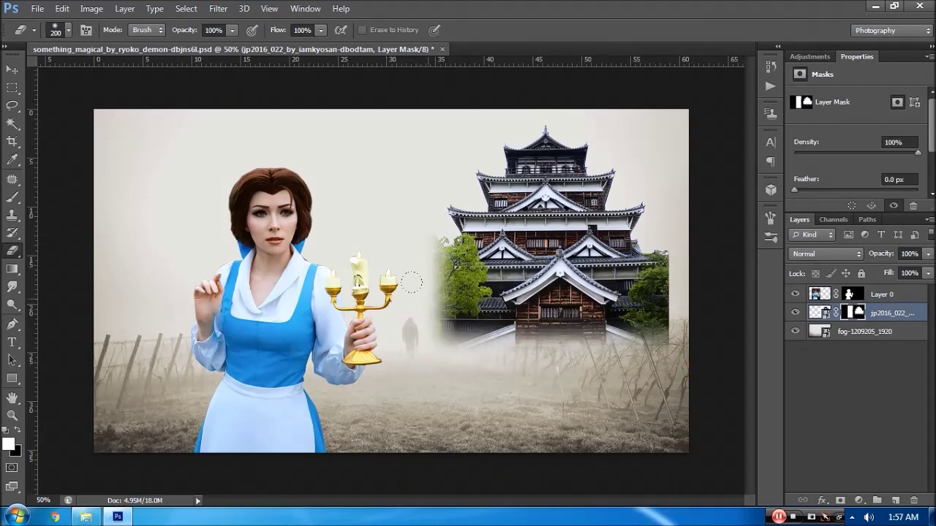
{"action": "left_click", "coordinate": [928, 273]}
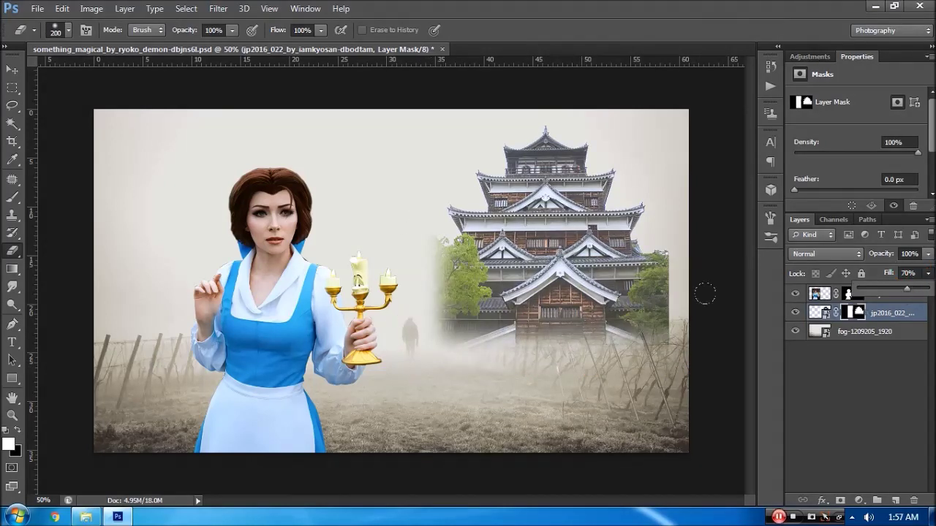
{"action": "left_click_drag", "start_coordinate": [685, 351], "coordinate": [659, 257]}
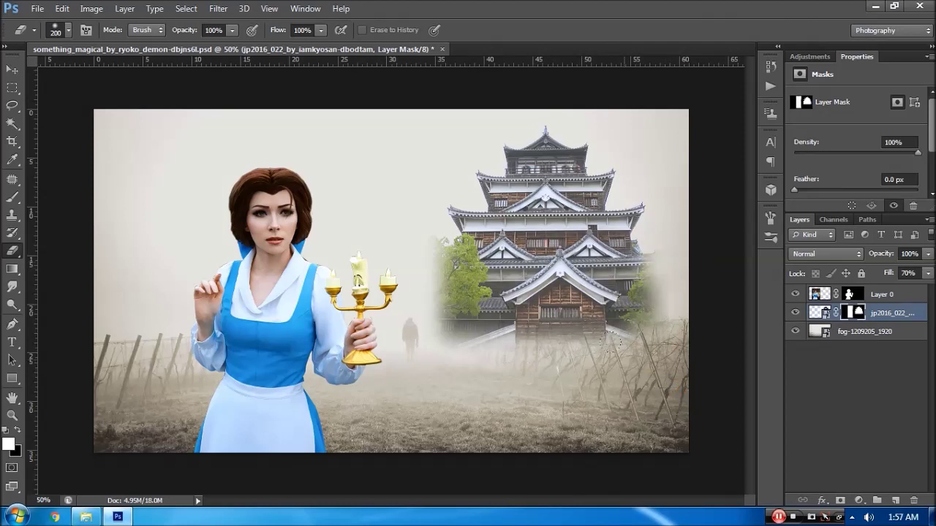
{"action": "key", "text": "v"}
{"action": "left_click", "coordinate": [886, 332]}
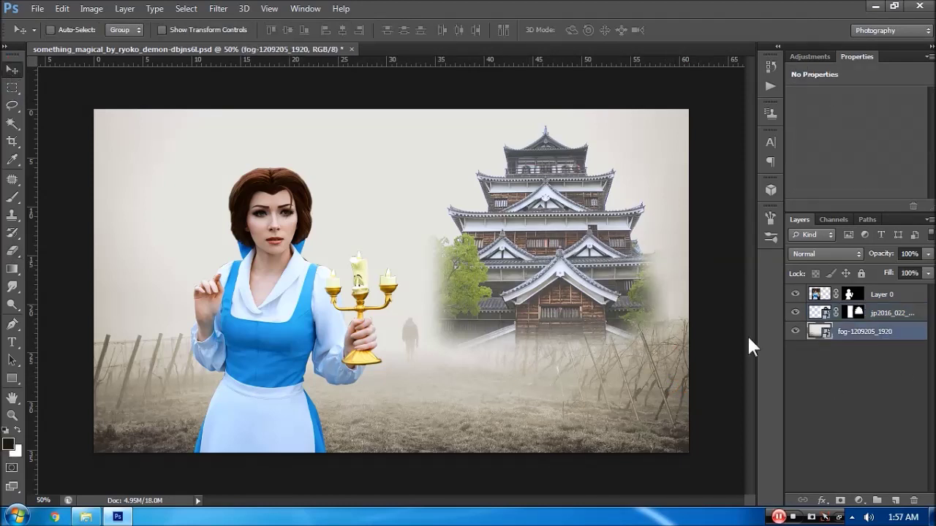
- Try a Distort transform on the fog background, then cancel it
{"action": "key", "text": "ctrl+minus"}
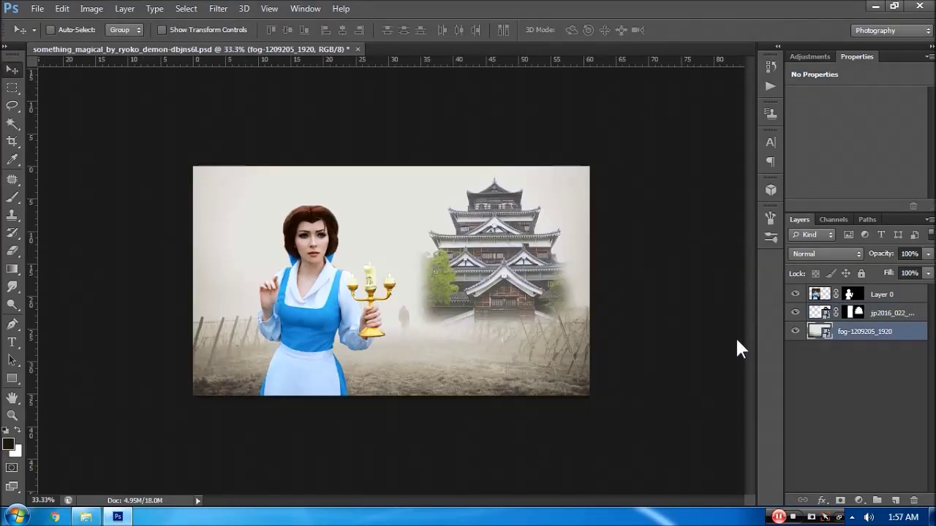
{"action": "key", "text": "ctrl+t"}
{"action": "right_click", "coordinate": [396, 235]}
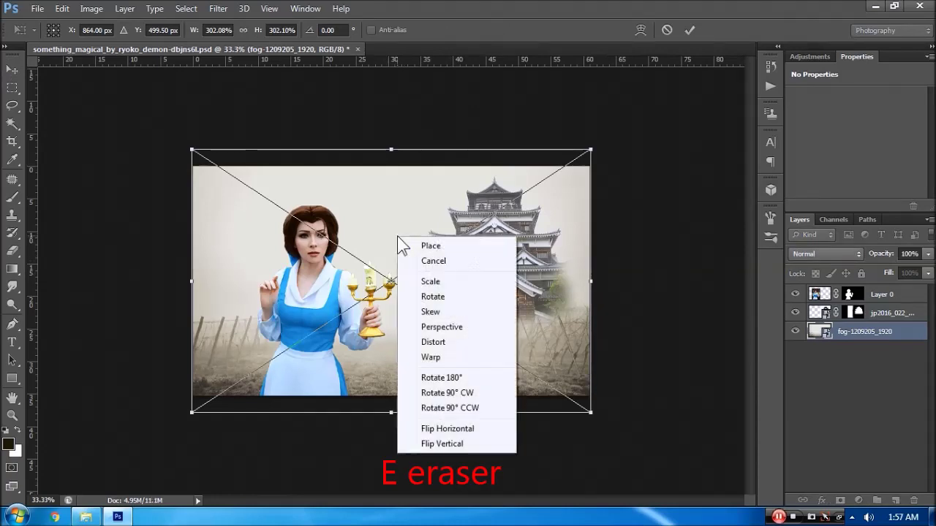
{"action": "left_click", "coordinate": [434, 343]}
{"action": "left_click_drag", "start_coordinate": [391, 150], "coordinate": [462, 161]}
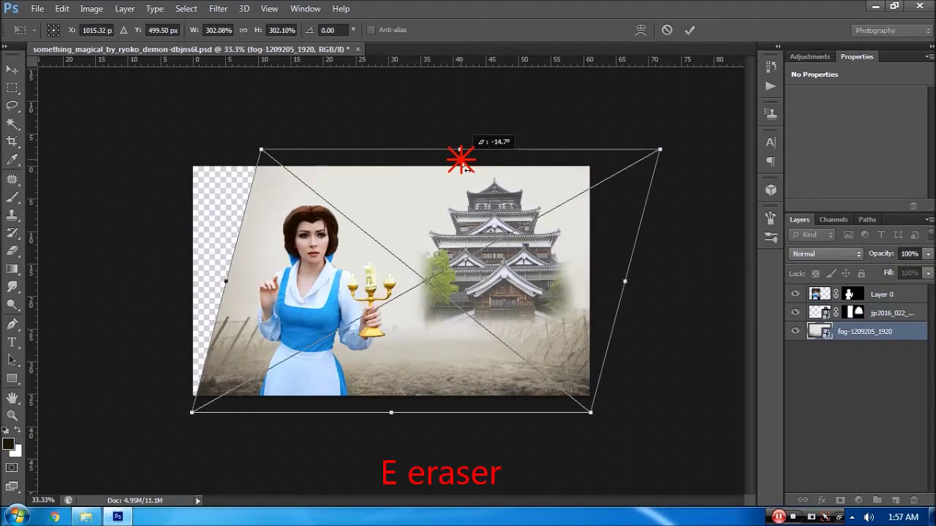
{"action": "left_click", "coordinate": [23, 72]}
{"action": "left_click", "coordinate": [575, 203]}
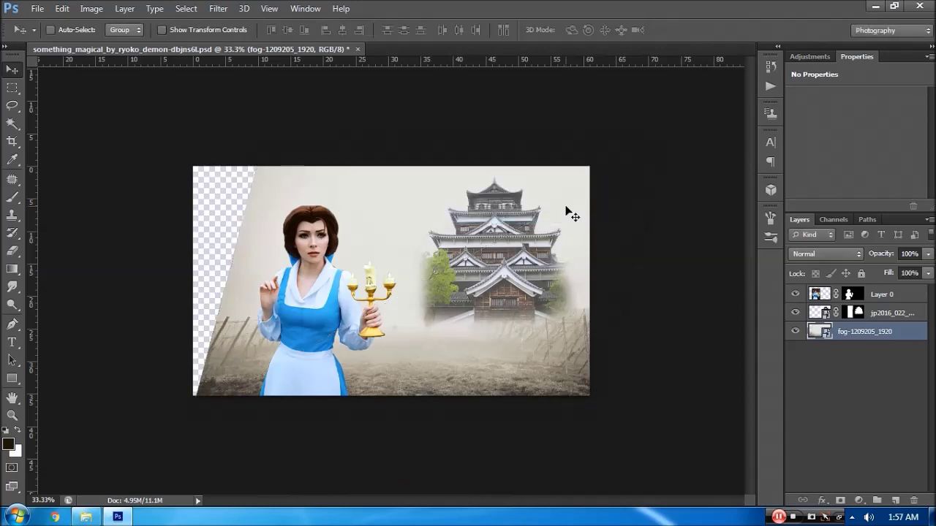
- Zoom back in and drag the clouds-1473311_1920 photo into the document
{"action": "key", "text": "z"}
{"action": "left_click", "coordinate": [495, 296]}
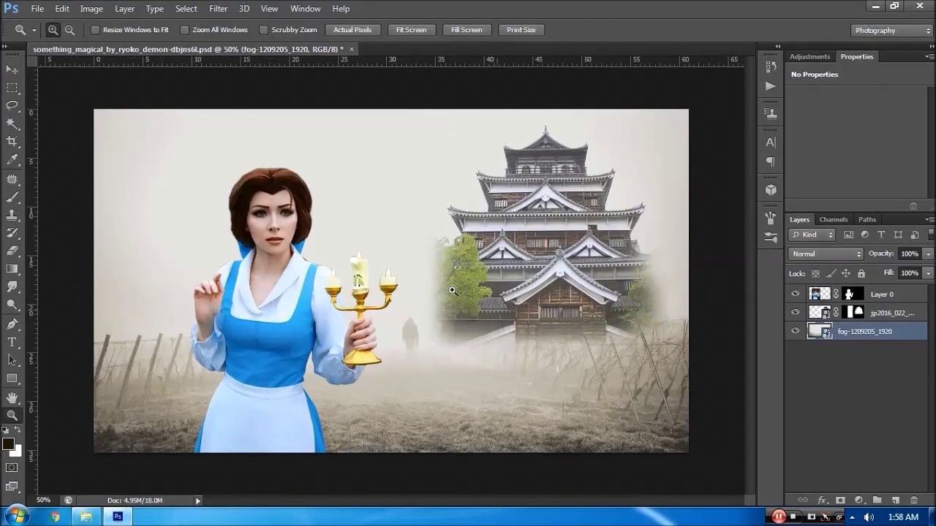
{"action": "key", "text": "v"}
{"action": "left_click", "coordinate": [85, 517]}
{"action": "left_click", "coordinate": [359, 265]}
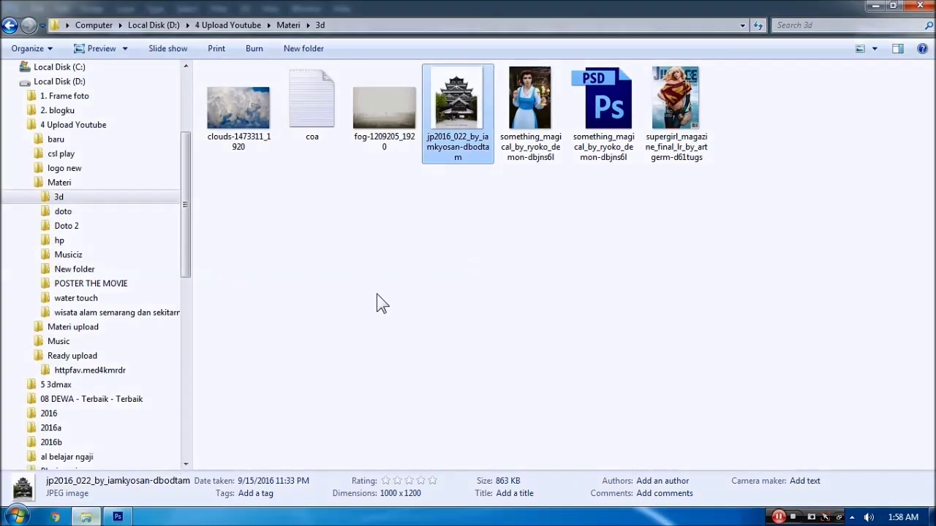
{"action": "left_click", "coordinate": [242, 110]}
{"action": "left_click_drag", "start_coordinate": [251, 131], "coordinate": [401, 378]}
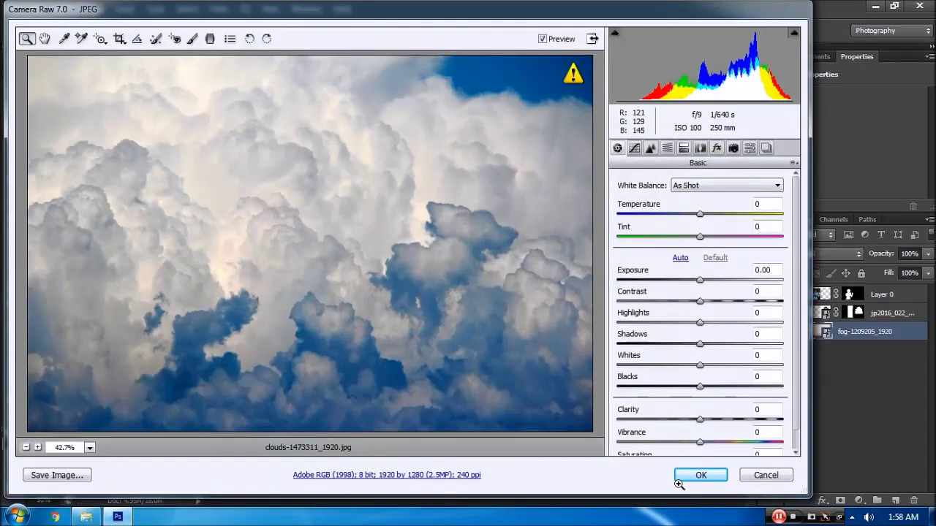
- Enlarge the placed clouds to about 286% to cover the canvas and commit
{"action": "key", "text": "Return"}
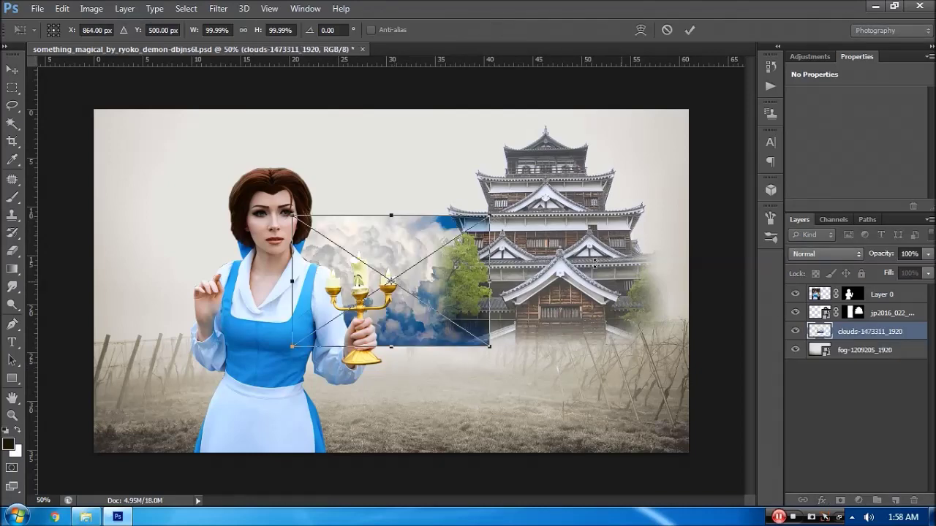
{"action": "mouse_move", "coordinate": [488, 217]}
{"action": "left_mouse_down"}
{"action": "mouse_move", "coordinate": [744, 148]}
{"action": "mouse_move", "coordinate": [735, 174]}
{"action": "left_mouse_up"}
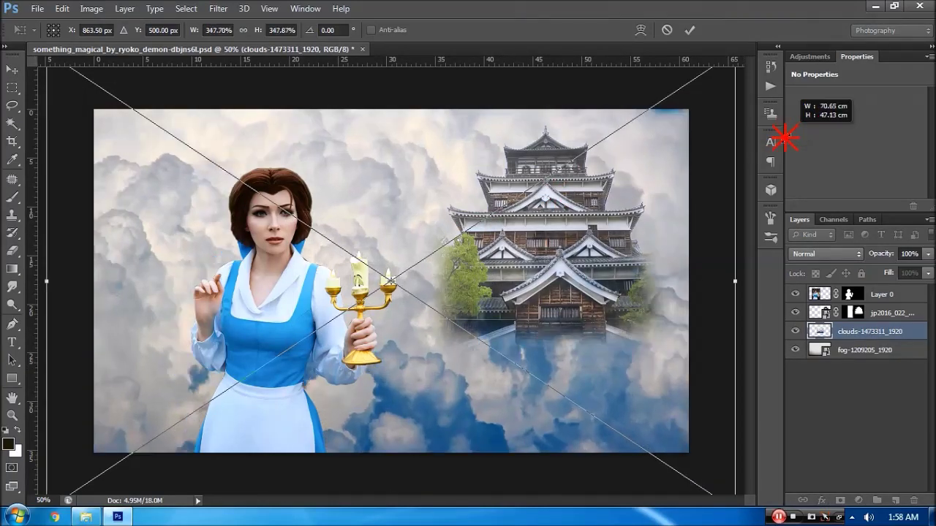
{"action": "left_click_drag", "start_coordinate": [734, 174], "coordinate": [728, 172]}
{"action": "key", "text": "Return"}
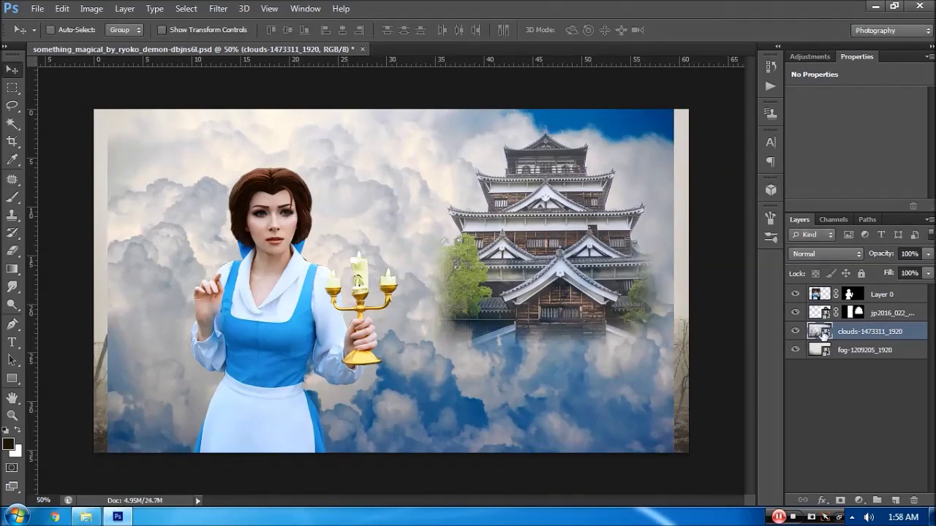
- Reorder the layers so the castle sits above the clouds layer
{"action": "right_click", "coordinate": [861, 334]}
{"action": "left_click", "coordinate": [784, 318]}
{"action": "left_click_drag", "start_coordinate": [821, 331], "coordinate": [822, 288]}
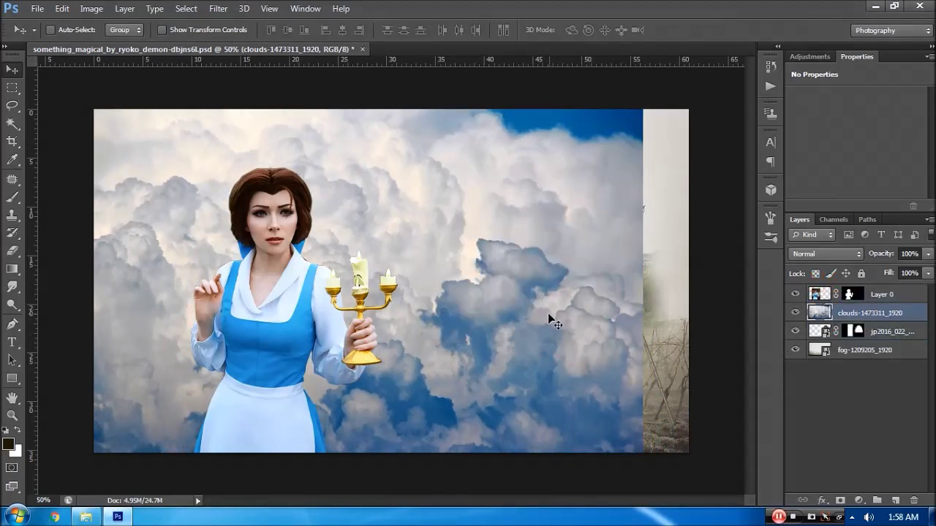
{"action": "left_click_drag", "start_coordinate": [816, 334], "coordinate": [818, 305]}
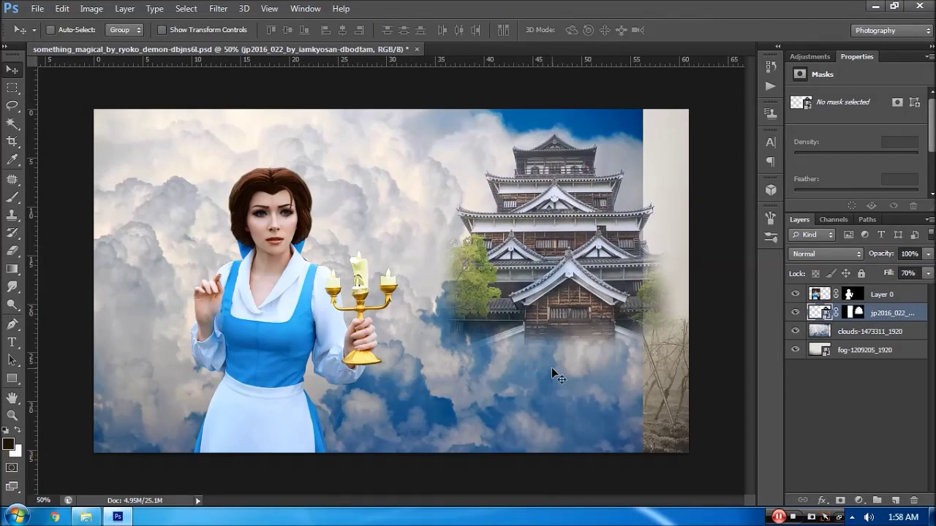
- Slide the clouds right and Alt-drag a copy to fill the left gap
{"action": "right_click", "coordinate": [541, 402]}
{"action": "left_click", "coordinate": [555, 409]}
{"action": "left_click_drag", "start_coordinate": [556, 411], "coordinate": [558, 403]}
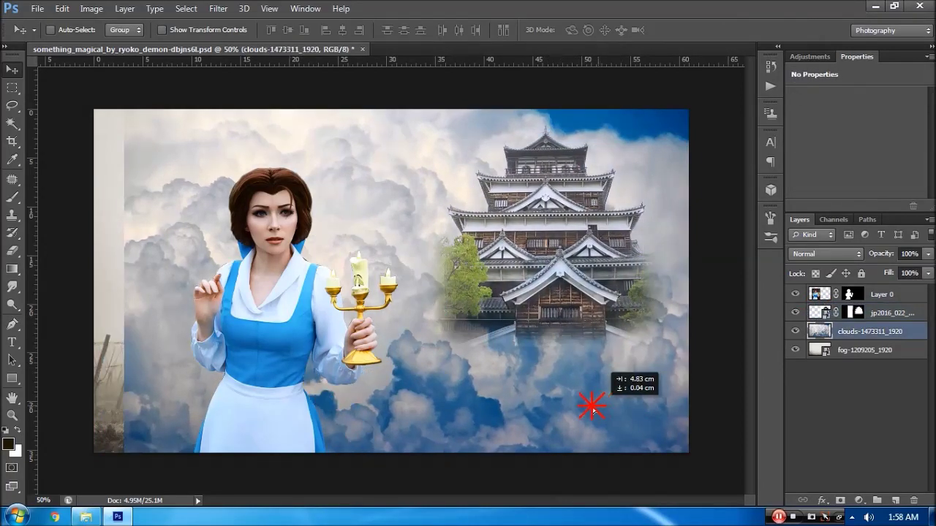
{"action": "left_click_drag", "start_coordinate": [522, 391], "coordinate": [656, 395]}
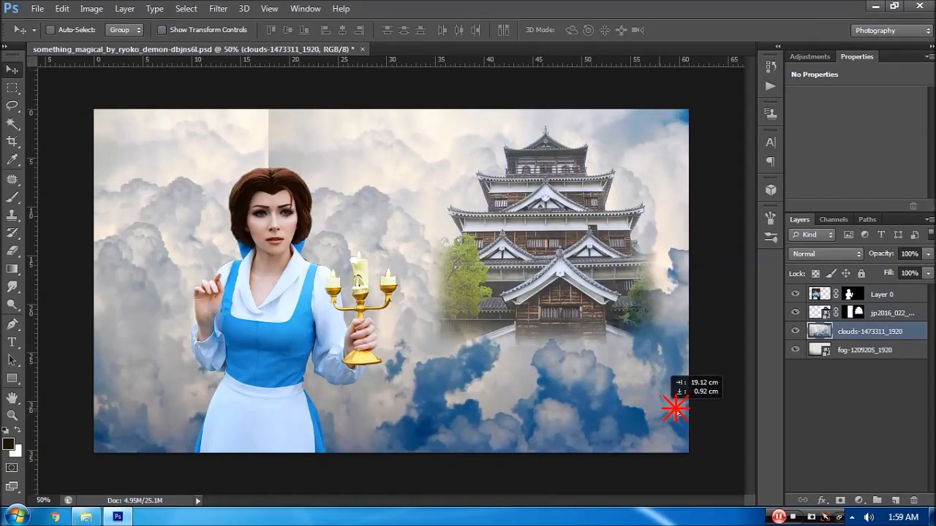
{"action": "left_click_drag", "start_coordinate": [656, 396], "coordinate": [712, 402]}
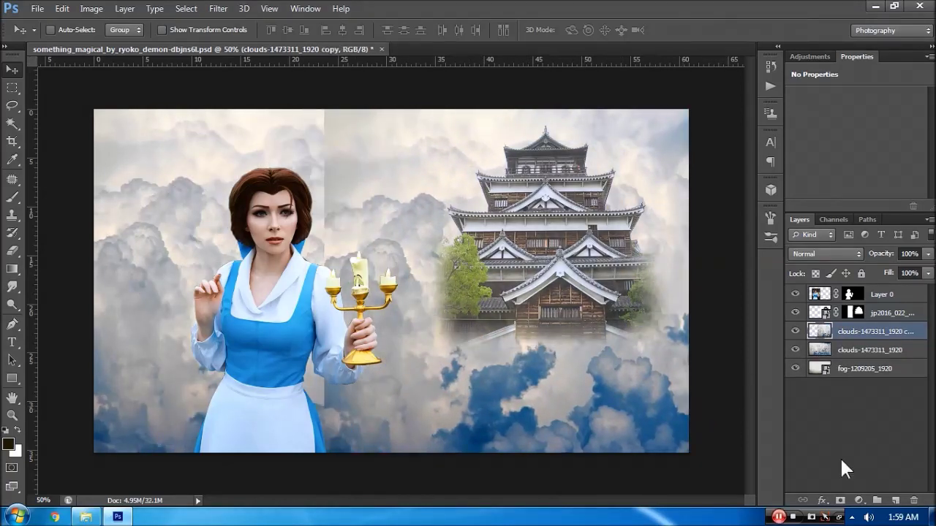
- Mask the clouds copy and draw a black-white gradient to hide the seam between the two cloud halves
{"action": "left_click", "coordinate": [840, 500]}
{"action": "key", "text": "g"}
{"action": "left_click_drag", "start_coordinate": [320, 247], "coordinate": [435, 253]}
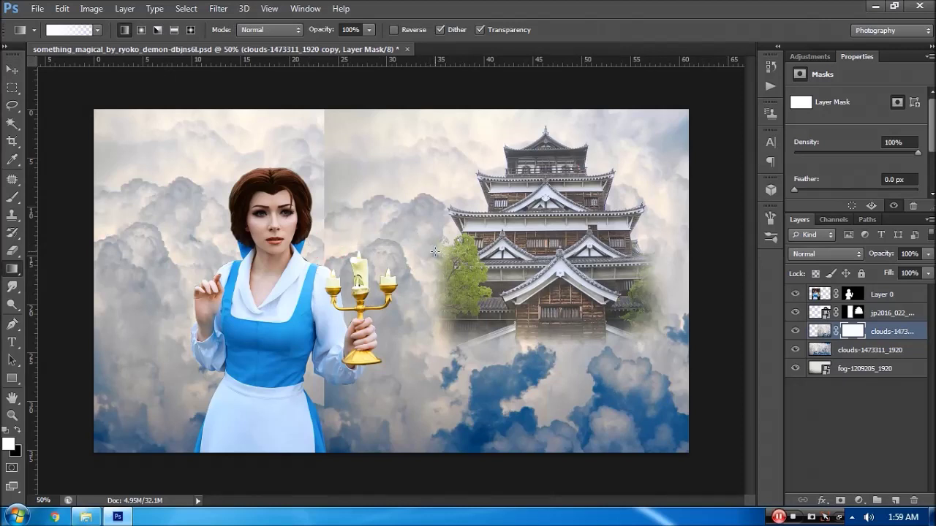
{"action": "key", "text": "x"}
{"action": "left_click_drag", "start_coordinate": [314, 241], "coordinate": [439, 244]}
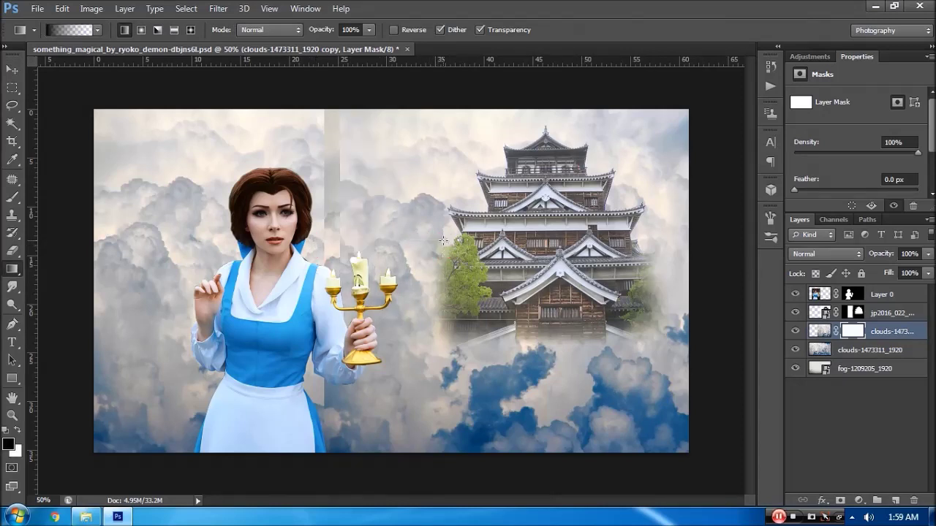
- Merge both cloud layers, mask the result, and gradient-fade its bottom over the foggy ground
{"action": "left_click", "coordinate": [876, 351], "text": "ctrl"}
{"action": "key", "text": "ctrl+e"}
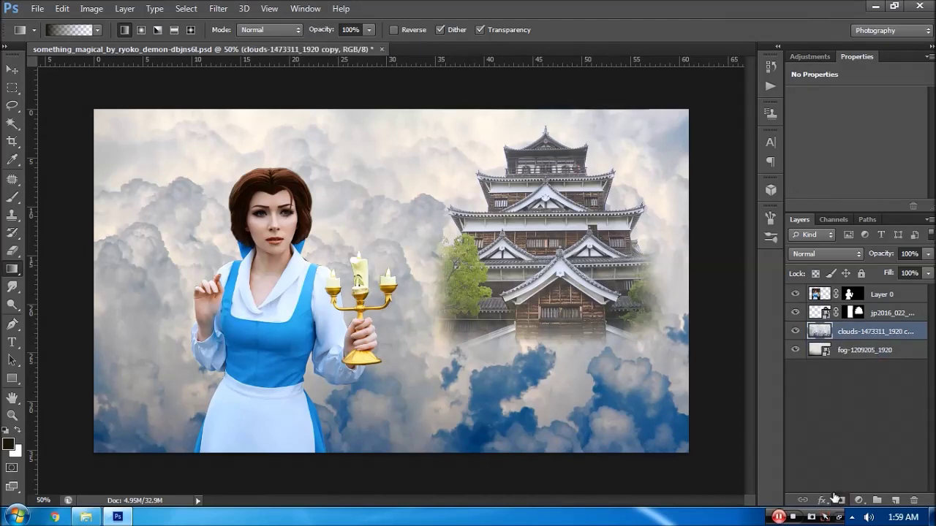
{"action": "left_click", "coordinate": [840, 501]}
{"action": "left_click_drag", "start_coordinate": [431, 381], "coordinate": [427, 335]}
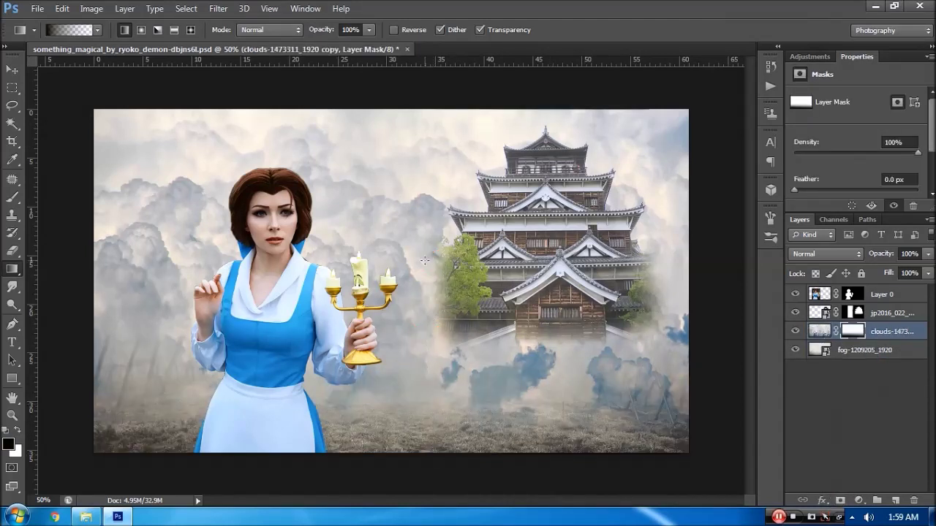
{"action": "left_click_drag", "start_coordinate": [425, 376], "coordinate": [421, 261]}
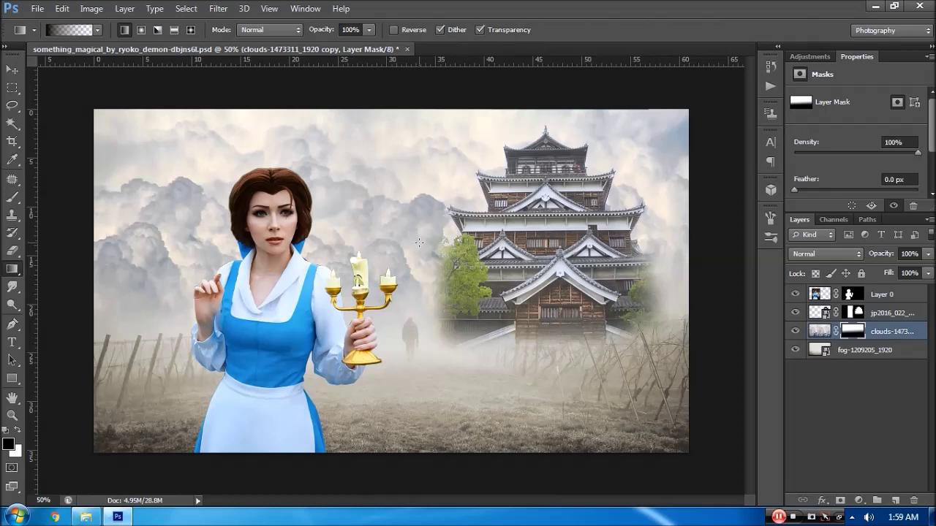
- Touch up the clouds mask with a 24% Eraser, then fade the castle's lower right into fog
{"action": "key", "text": "e"}
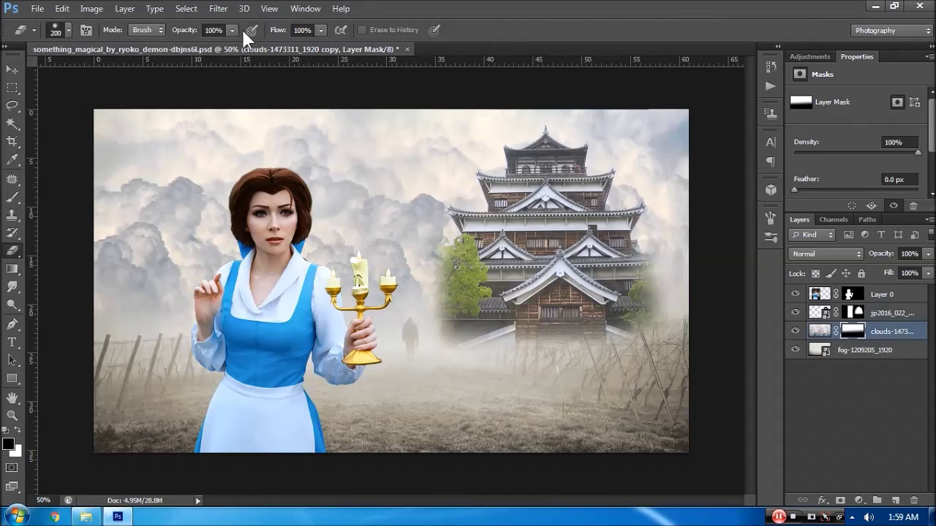
{"action": "key", "text": "2"}
{"action": "key", "text": "4"}
{"action": "left_click", "coordinate": [167, 265]}
{"action": "left_click", "coordinate": [17, 430]}
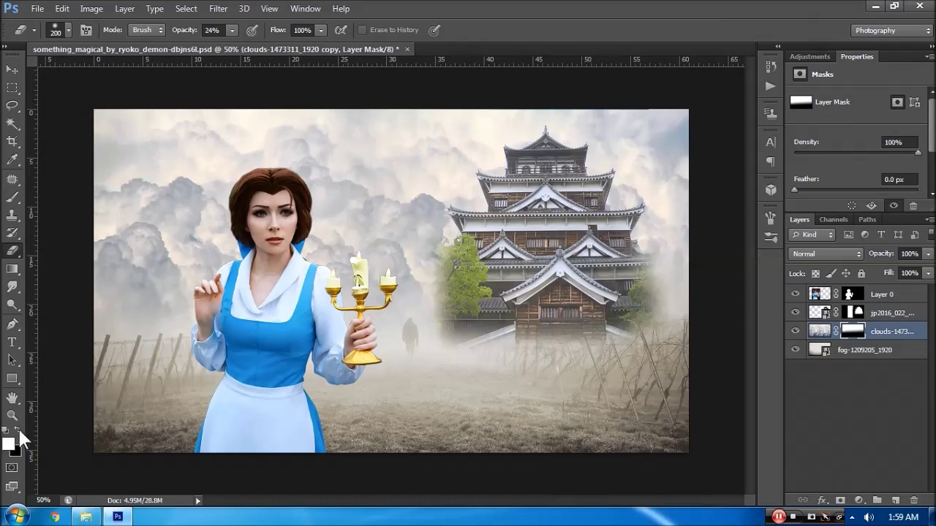
{"action": "left_click_drag", "start_coordinate": [125, 260], "coordinate": [164, 262]}
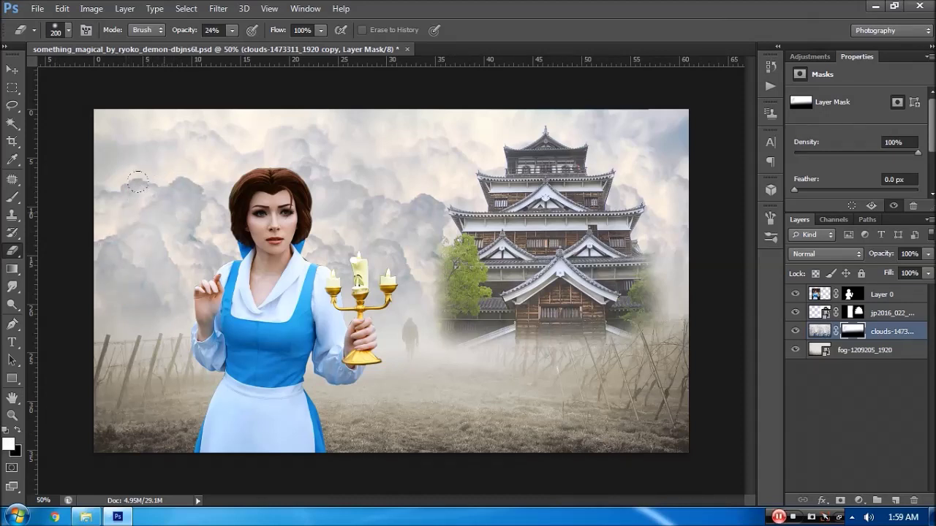
{"action": "left_click", "coordinate": [484, 131]}
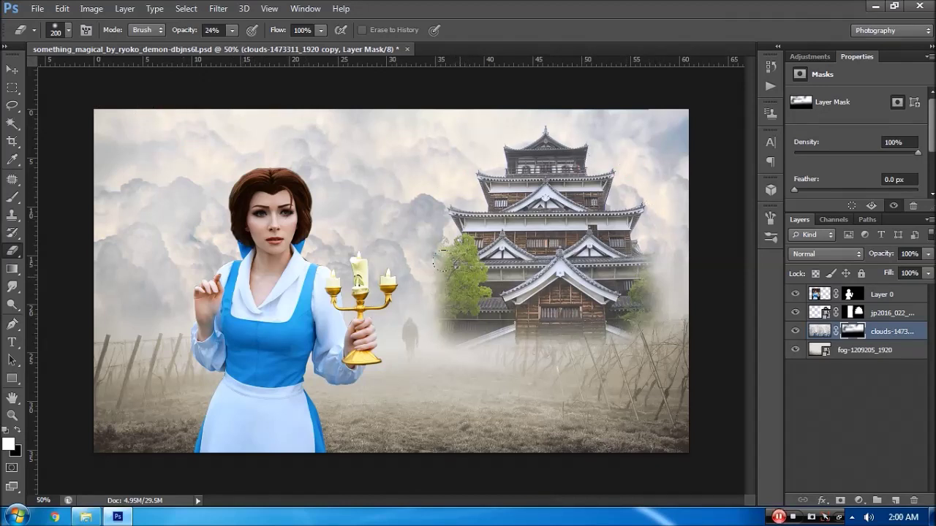
{"action": "left_click", "coordinate": [897, 314]}
{"action": "left_click_drag", "start_coordinate": [636, 304], "coordinate": [618, 306]}
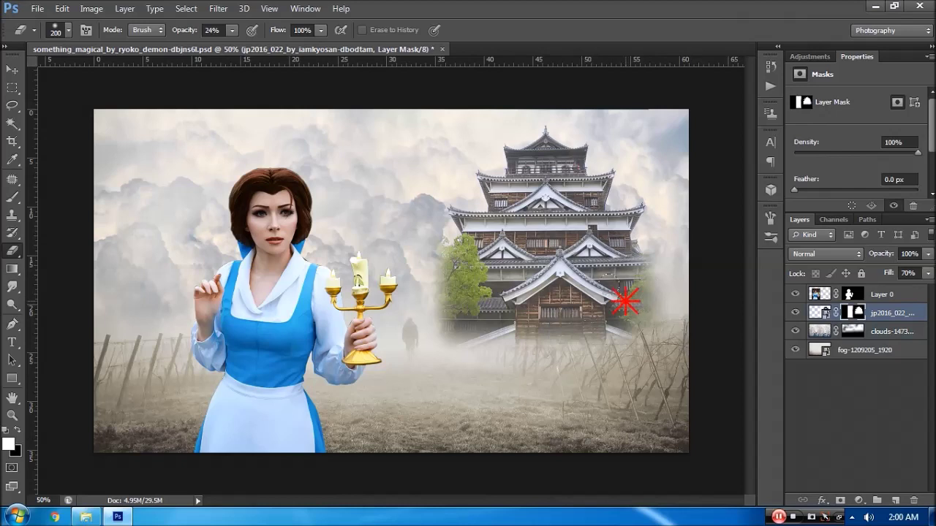
- Fade the castle's side tree, base and upper roof tiers into mist, using a textured cloud brush tip
{"action": "mouse_move", "coordinate": [483, 300]}
{"action": "left_mouse_down"}
{"action": "mouse_move", "coordinate": [450, 271]}
{"action": "mouse_move", "coordinate": [432, 235]}
{"action": "mouse_move", "coordinate": [487, 310]}
{"action": "mouse_move", "coordinate": [475, 326]}
{"action": "left_mouse_up"}
{"action": "left_click_drag", "start_coordinate": [455, 239], "coordinate": [512, 322]}
{"action": "mouse_move", "coordinate": [468, 220]}
{"action": "left_mouse_down"}
{"action": "mouse_move", "coordinate": [505, 270]}
{"action": "mouse_move", "coordinate": [451, 294]}
{"action": "left_mouse_up"}
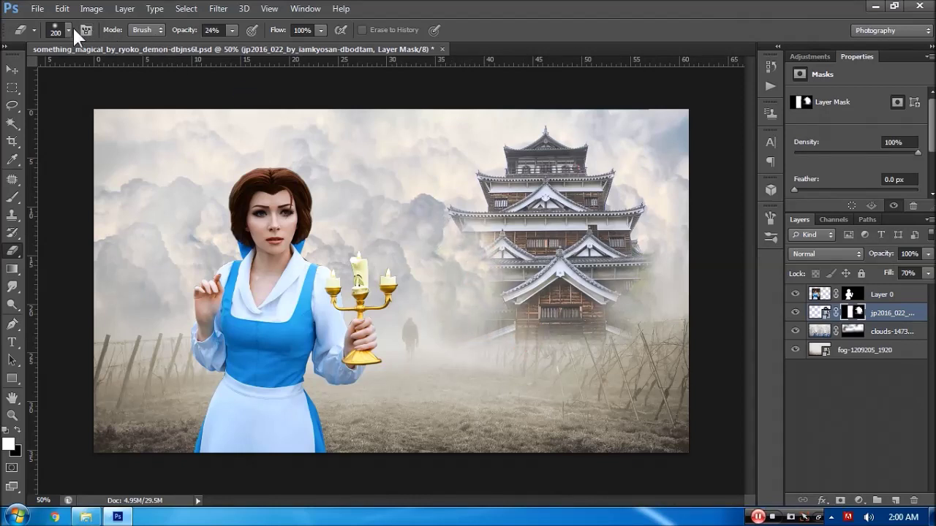
{"action": "left_click", "coordinate": [68, 30]}
{"action": "left_click", "coordinate": [181, 224]}
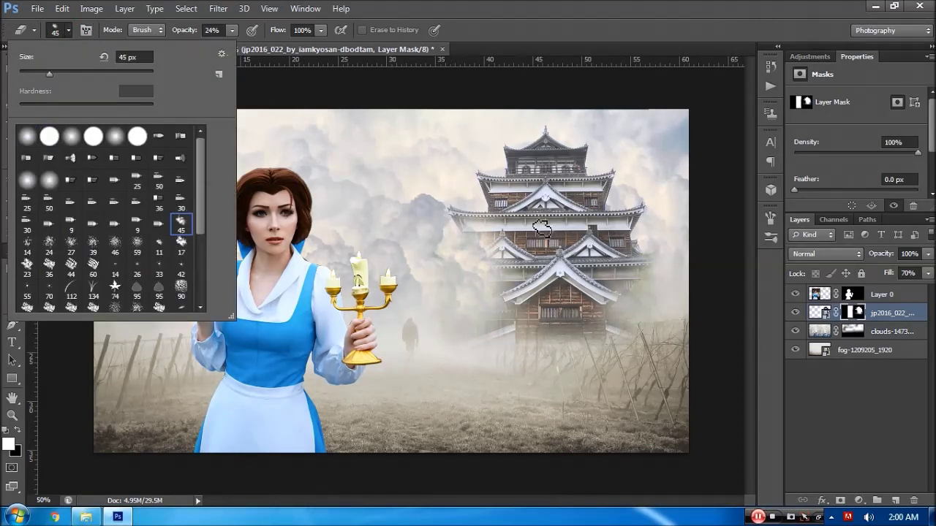
{"action": "left_click", "coordinate": [77, 74]}
{"action": "key", "text": "Return"}
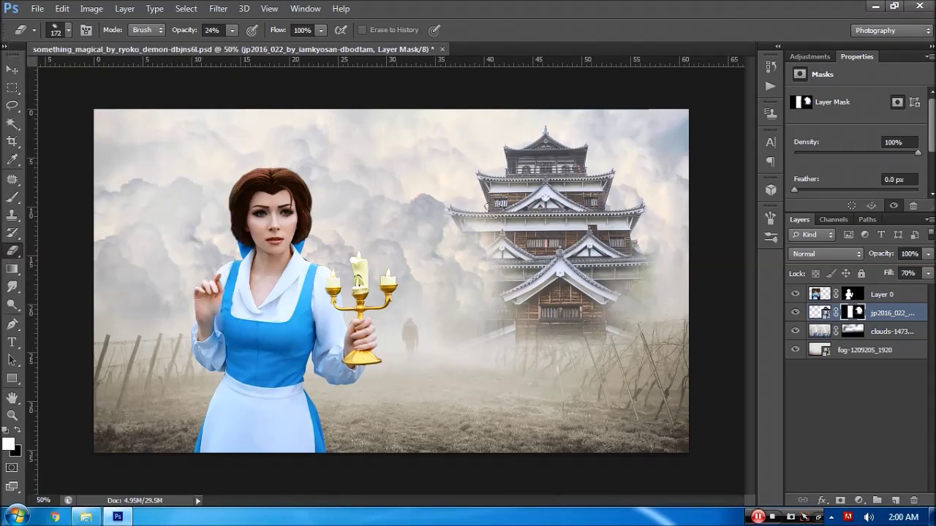
{"action": "mouse_move", "coordinate": [543, 163]}
{"action": "left_mouse_down"}
{"action": "mouse_move", "coordinate": [498, 198]}
{"action": "mouse_move", "coordinate": [558, 144]}
{"action": "mouse_move", "coordinate": [550, 134]}
{"action": "mouse_move", "coordinate": [517, 155]}
{"action": "mouse_move", "coordinate": [560, 246]}
{"action": "mouse_move", "coordinate": [548, 329]}
{"action": "mouse_move", "coordinate": [540, 302]}
{"action": "mouse_move", "coordinate": [561, 293]}
{"action": "mouse_move", "coordinate": [563, 263]}
{"action": "mouse_move", "coordinate": [461, 212]}
{"action": "mouse_move", "coordinate": [616, 196]}
{"action": "mouse_move", "coordinate": [675, 141]}
{"action": "mouse_move", "coordinate": [589, 178]}
{"action": "mouse_move", "coordinate": [568, 234]}
{"action": "mouse_move", "coordinate": [558, 328]}
{"action": "mouse_move", "coordinate": [503, 310]}
{"action": "left_mouse_up"}
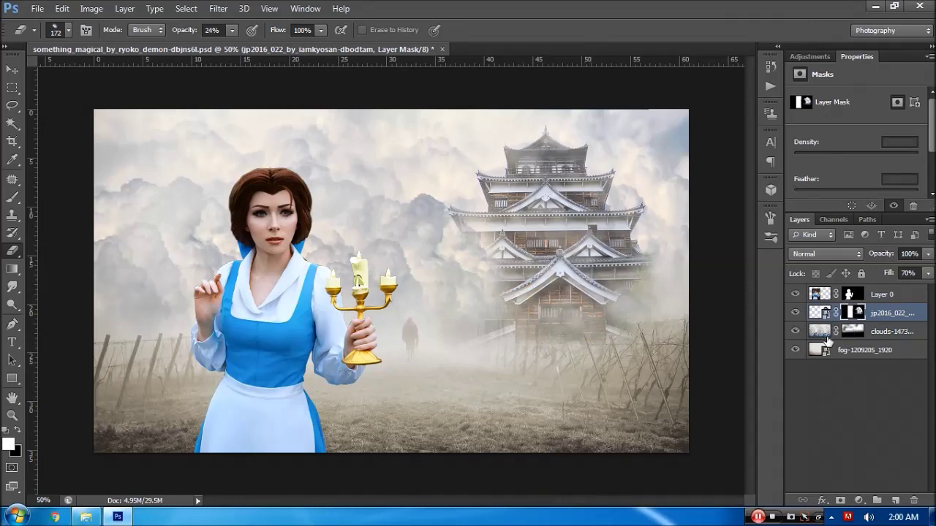
- Dab haze onto the clouds mask left of the castle with a soft round brush
{"action": "left_click", "coordinate": [804, 337]}
{"action": "left_click", "coordinate": [508, 215]}
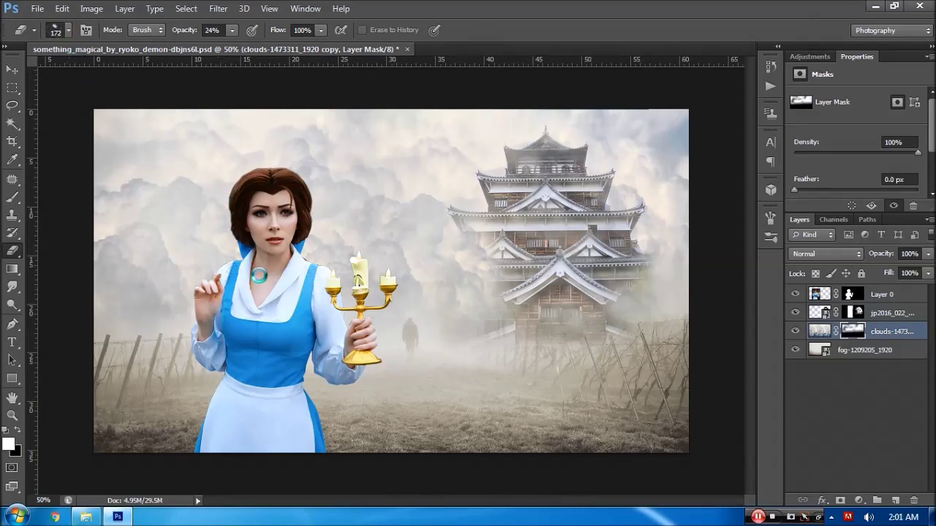
{"action": "left_click", "coordinate": [68, 30]}
{"action": "left_click", "coordinate": [28, 135]}
{"action": "key", "text": "Return"}
{"action": "left_click", "coordinate": [365, 236]}
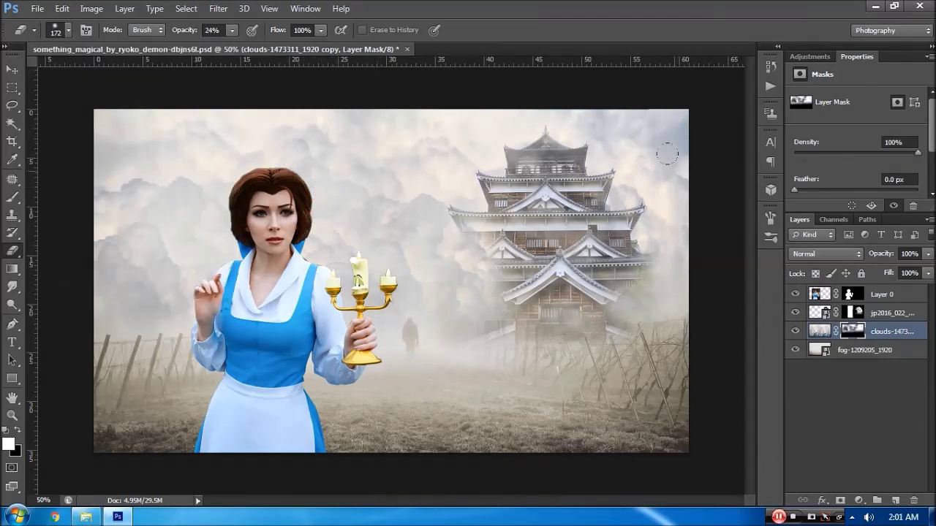
{"action": "left_click", "coordinate": [15, 71]}
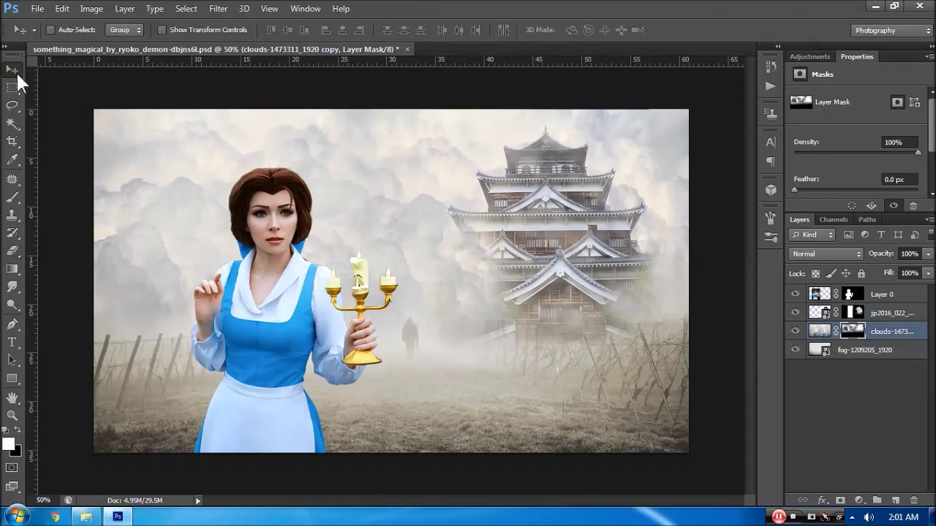
- Move the castle layer further to the left
{"action": "left_click", "coordinate": [794, 517]}
{"action": "left_click", "coordinate": [892, 313]}
{"action": "left_click_drag", "start_coordinate": [561, 245], "coordinate": [531, 244]}
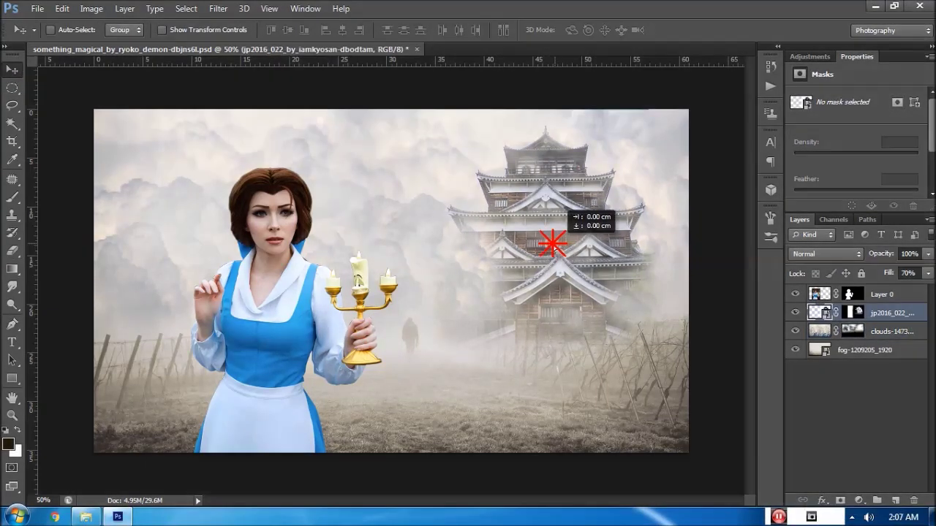
{"action": "left_click_drag", "start_coordinate": [531, 243], "coordinate": [529, 244]}
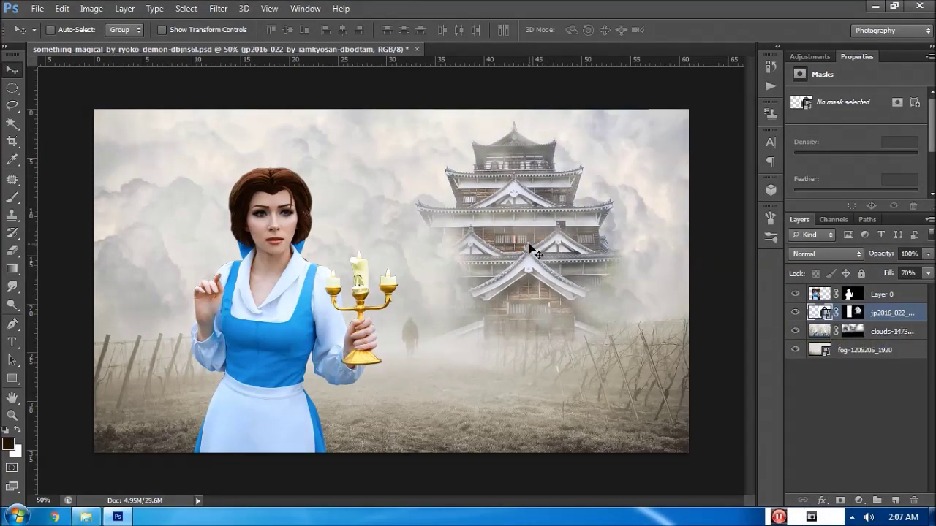
{"action": "mouse_move", "coordinate": [536, 248]}
{"action": "left_mouse_down"}
{"action": "mouse_move", "coordinate": [409, 248]}
{"action": "mouse_move", "coordinate": [413, 221]}
{"action": "left_mouse_up"}
- Shrink the castle to about two-thirds size, raise it, and lower its fill to roughly 41%
{"action": "key", "text": "ctrl+t"}
{"action": "left_click_drag", "start_coordinate": [527, 379], "coordinate": [464, 311]}
{"action": "left_click_drag", "start_coordinate": [408, 218], "coordinate": [421, 234]}
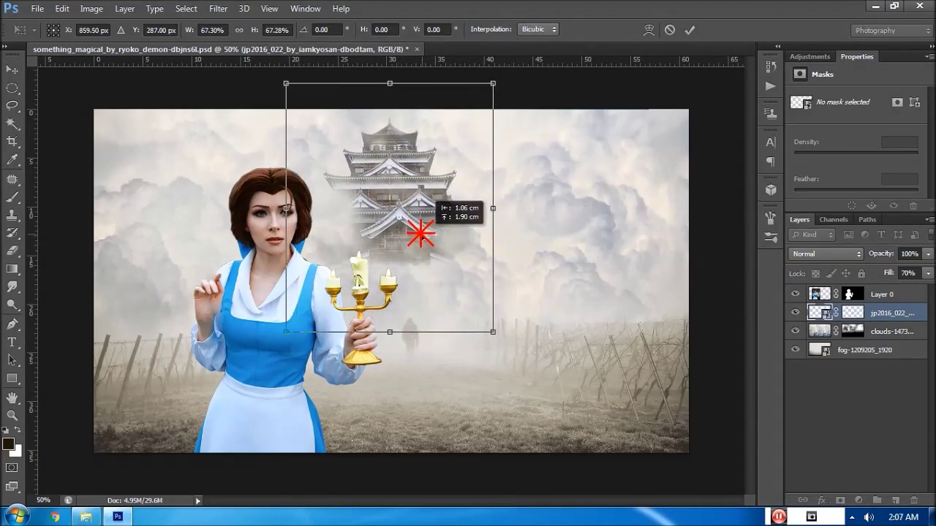
{"action": "key", "text": "Return"}
{"action": "left_click", "coordinate": [927, 273]}
{"action": "left_click_drag", "start_coordinate": [895, 285], "coordinate": [889, 283]}
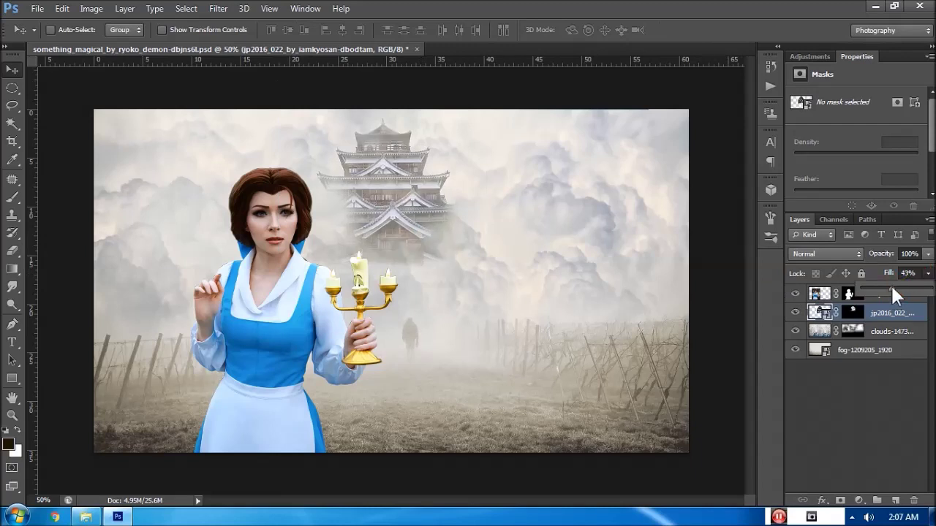
- Erase haze over the clouds mask, fading the dark cloud detail on the right
{"action": "left_click", "coordinate": [853, 331]}
{"action": "key", "text": "e"}
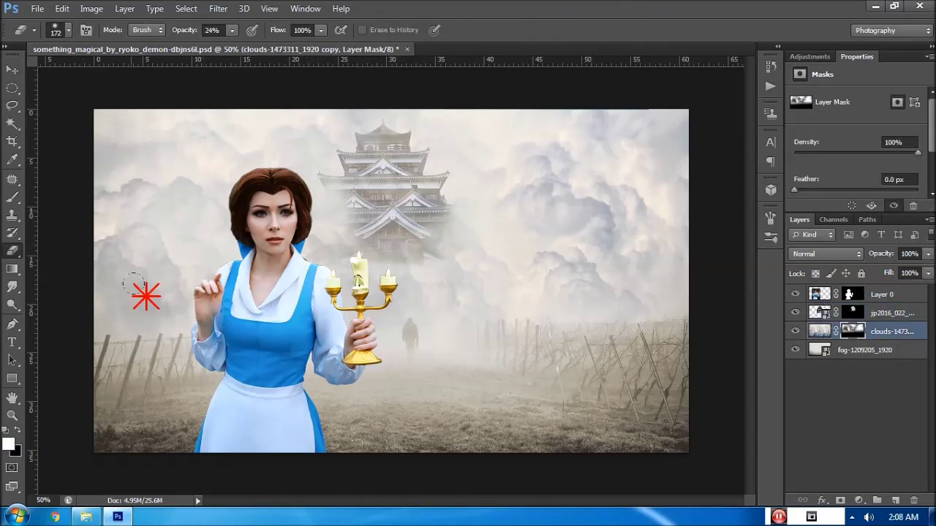
{"action": "left_click_drag", "start_coordinate": [719, 272], "coordinate": [610, 280]}
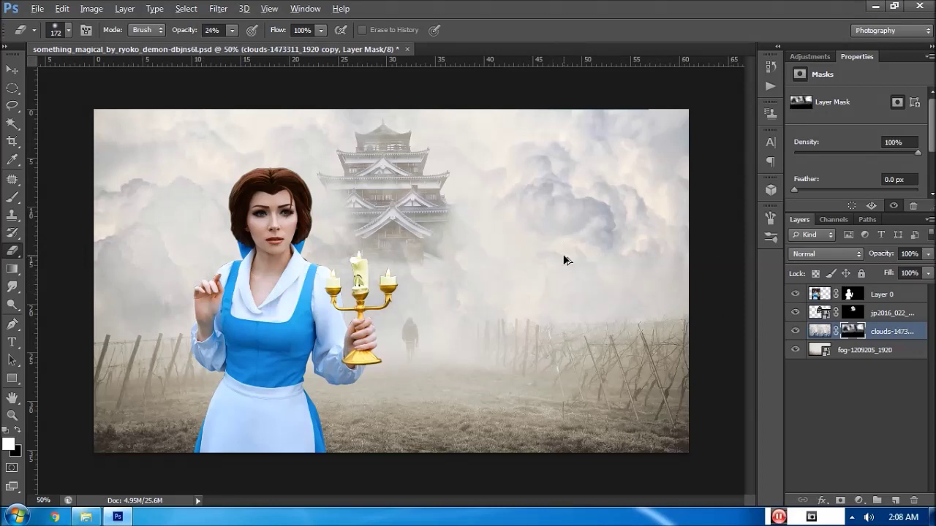
{"action": "left_click_drag", "start_coordinate": [601, 205], "coordinate": [563, 183]}
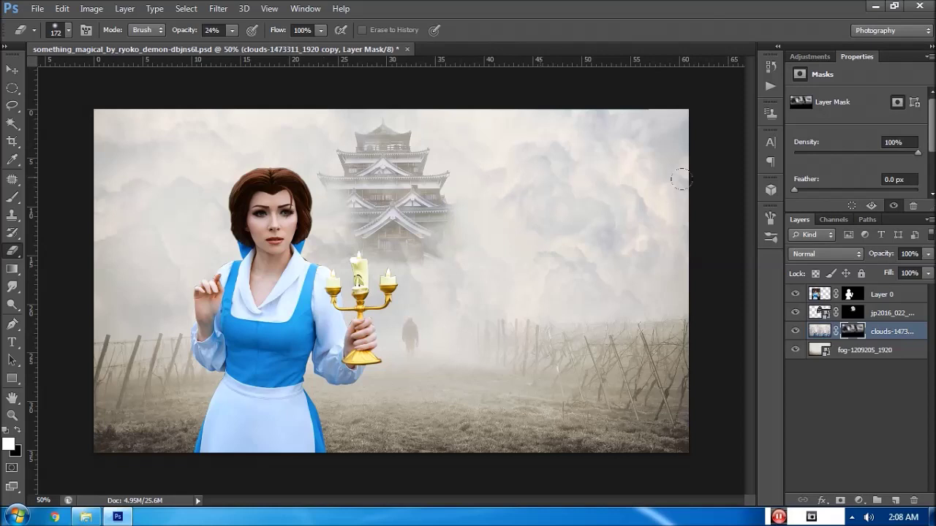
- Move Belle's layer slightly left and up
{"action": "key", "text": "v"}
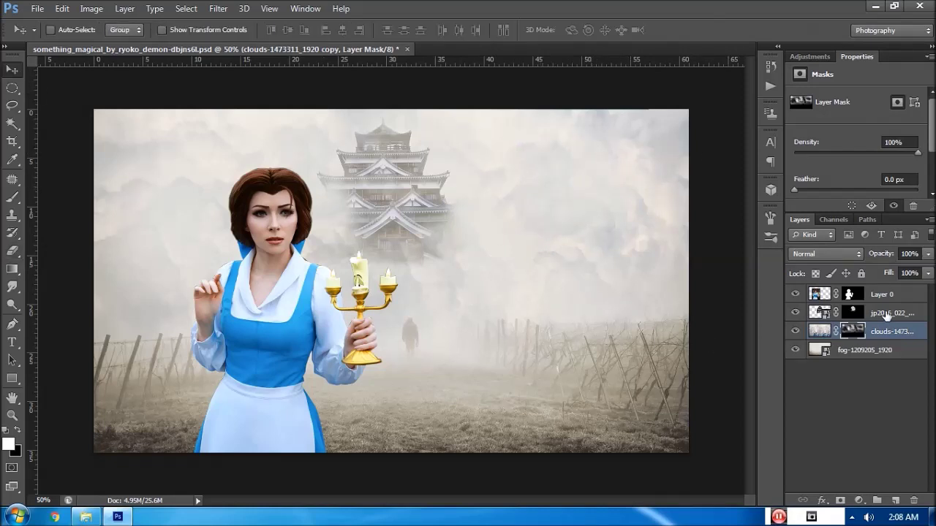
{"action": "left_click", "coordinate": [881, 294]}
{"action": "left_click", "coordinate": [881, 314], "text": "shift"}
{"action": "left_click", "coordinate": [881, 320], "text": "ctrl"}
{"action": "left_click_drag", "start_coordinate": [291, 322], "coordinate": [274, 318]}
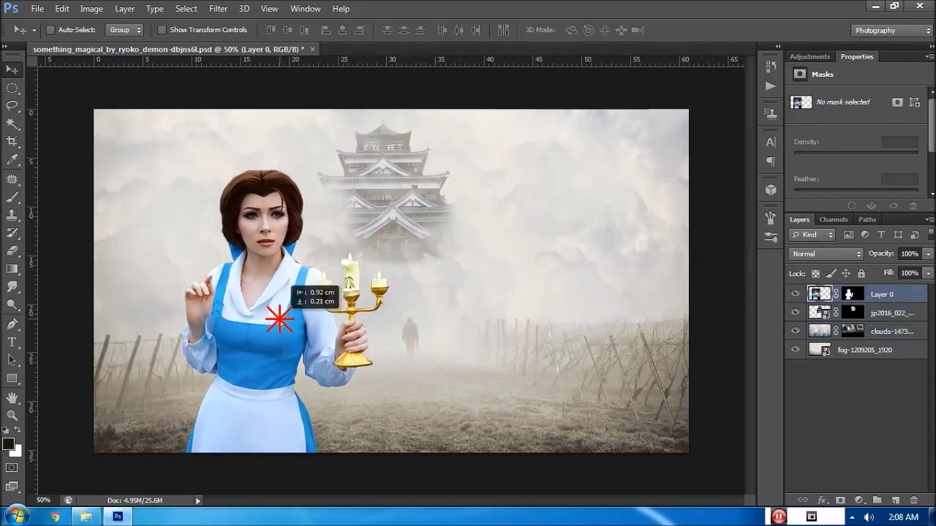
- Crop the canvas in from the right edge, keeping Belle in place
{"action": "left_click", "coordinate": [12, 141]}
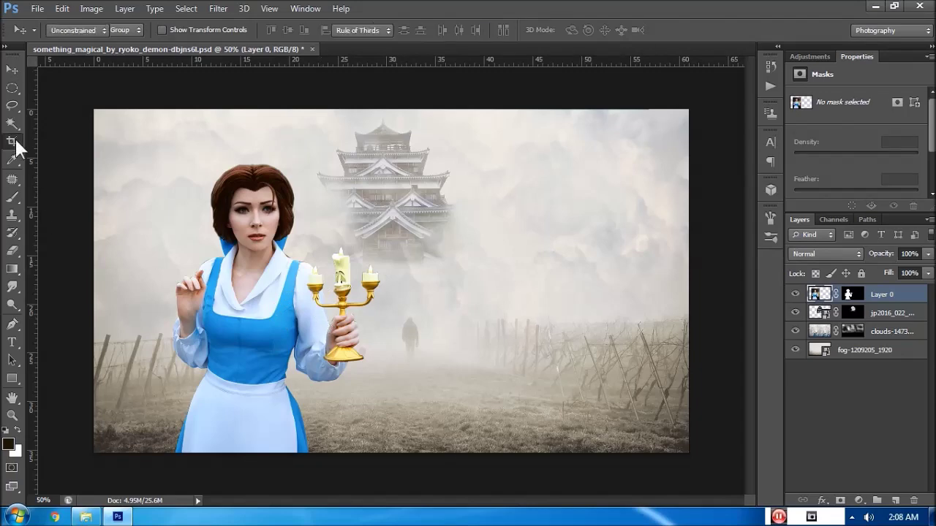
{"action": "left_click_drag", "start_coordinate": [680, 283], "coordinate": [671, 285]}
{"action": "key", "text": "Return"}
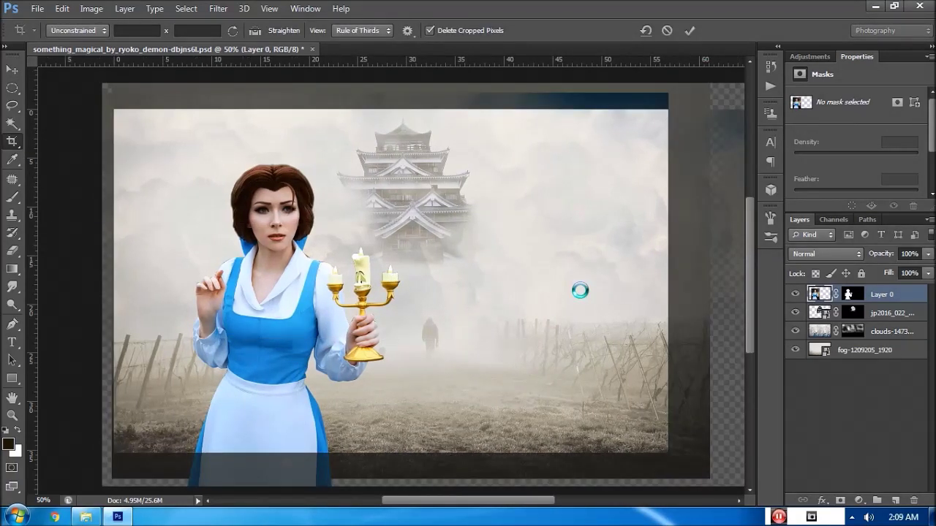
{"action": "key", "text": "v"}
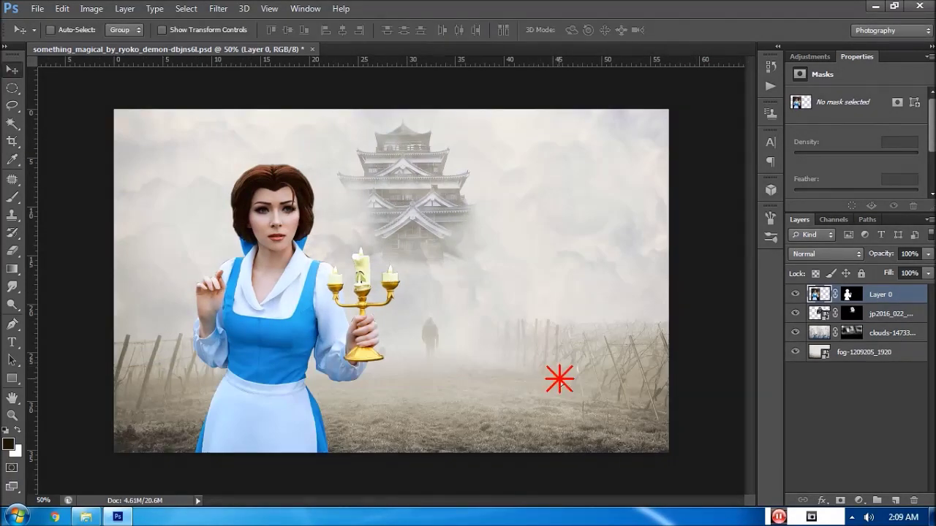
{"action": "left_click_drag", "start_coordinate": [567, 389], "coordinate": [549, 390]}
{"action": "key", "text": "ctrl+z"}
- Shift the castle right and down, and stretch the fog layer wider to the right
{"action": "left_click", "coordinate": [889, 313]}
{"action": "left_click_drag", "start_coordinate": [458, 232], "coordinate": [502, 243]}
{"action": "left_click", "coordinate": [864, 352]}
{"action": "key", "text": "ctrl+t"}
{"action": "key", "text": "ctrl+minus"}
{"action": "left_click_drag", "start_coordinate": [629, 283], "coordinate": [662, 291]}
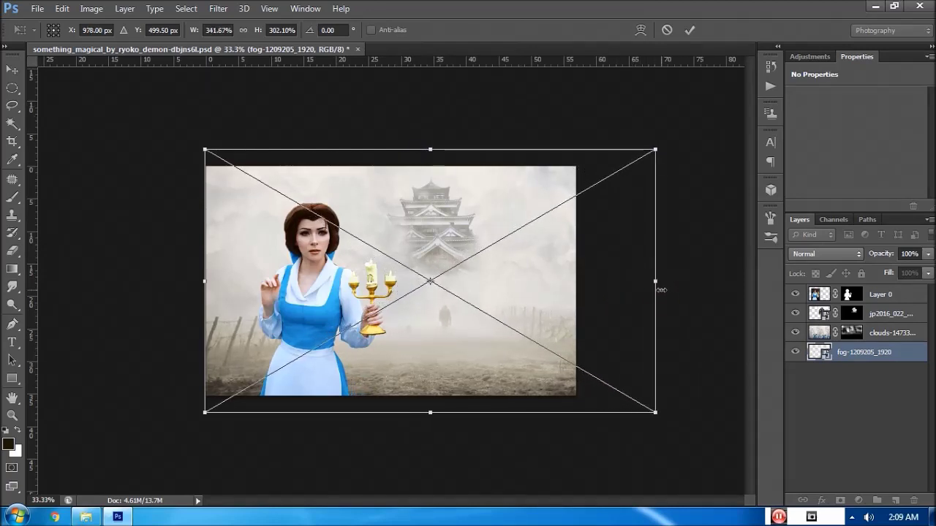
{"action": "key", "text": "Return"}
- Set the castle's fill to 41%, enlarge it slightly, and re-crop the canvas right and down
{"action": "left_click", "coordinate": [875, 320]}
{"action": "key", "text": "shift+4"}
{"action": "key", "text": "shift+1"}
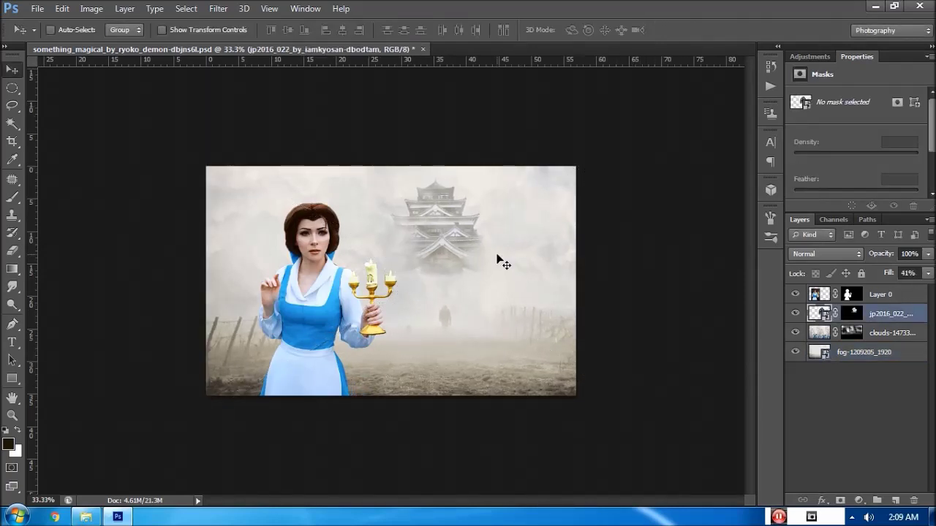
{"action": "left_click_drag", "start_coordinate": [497, 261], "coordinate": [503, 263]}
{"action": "key", "text": "shift+Down"}
{"action": "key", "text": "shift+Down"}
{"action": "key", "text": "shift+Down"}
{"action": "key", "text": "shift+Down"}
{"action": "key", "text": "shift+Down"}
{"action": "key", "text": "shift+Down"}
{"action": "key", "text": "shift+Down"}
{"action": "key", "text": "shift+Down"}
{"action": "key", "text": "ctrl+t"}
{"action": "left_click_drag", "start_coordinate": [504, 199], "coordinate": [537, 174]}
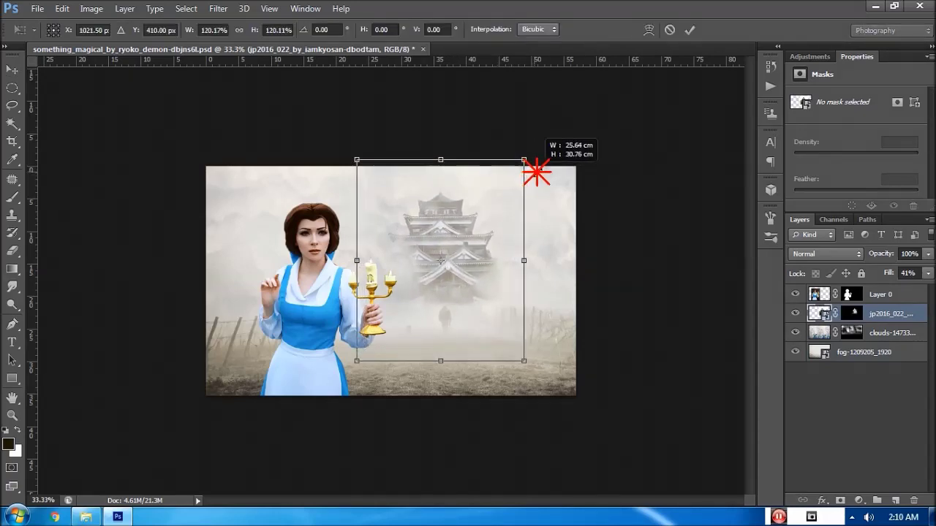
{"action": "key", "text": "Return"}
{"action": "key", "text": "shift+Up"}
{"action": "key", "text": "shift+Up"}
{"action": "key", "text": "shift+Up"}
{"action": "key", "text": "shift+Up"}
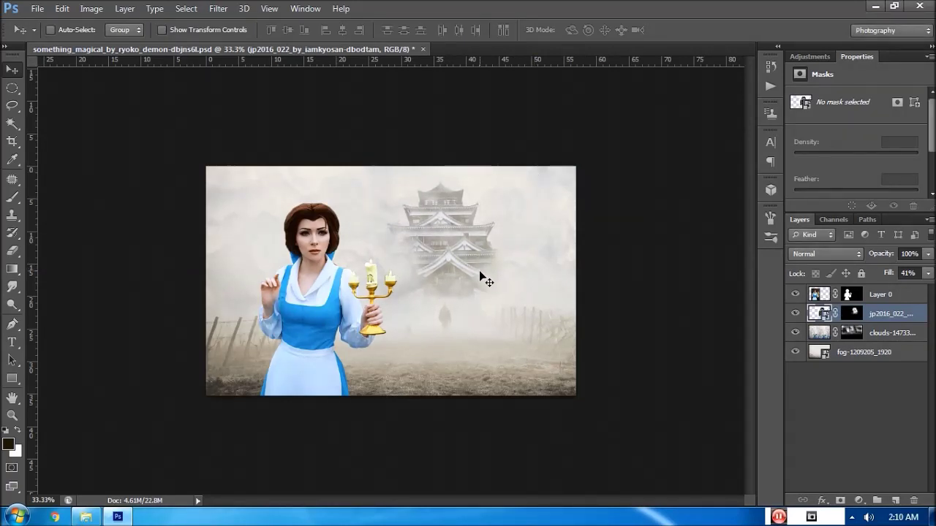
{"action": "key", "text": "c"}
{"action": "left_click_drag", "start_coordinate": [575, 394], "coordinate": [553, 382]}
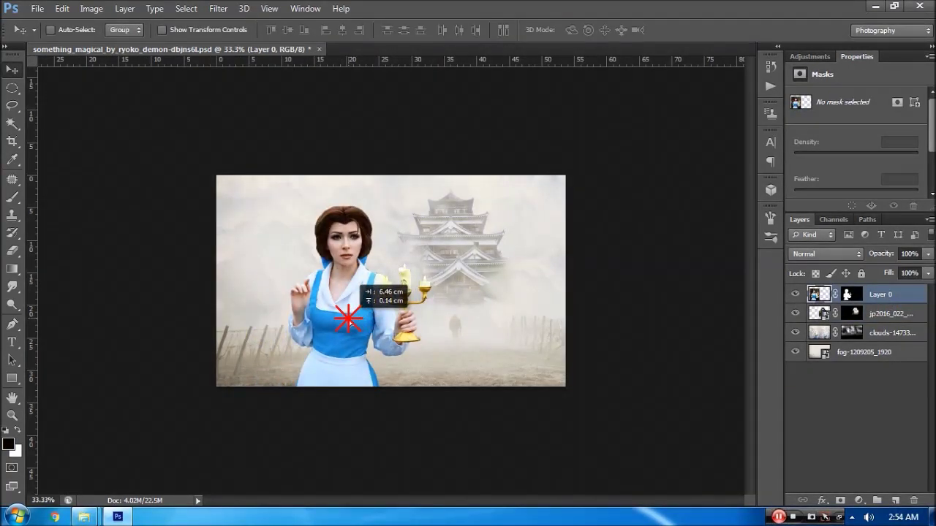
- Move Belle to the right, undoing a first stamp-visible attempt
{"action": "left_click_drag", "start_coordinate": [316, 322], "coordinate": [348, 322]}
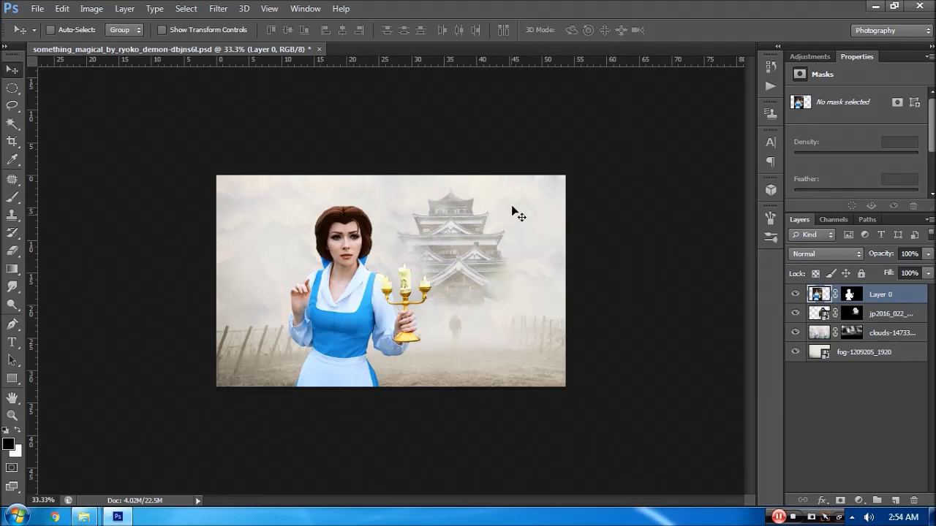
{"action": "left_click", "coordinate": [892, 316]}
{"action": "key", "text": "ctrl+shift+alt+e"}
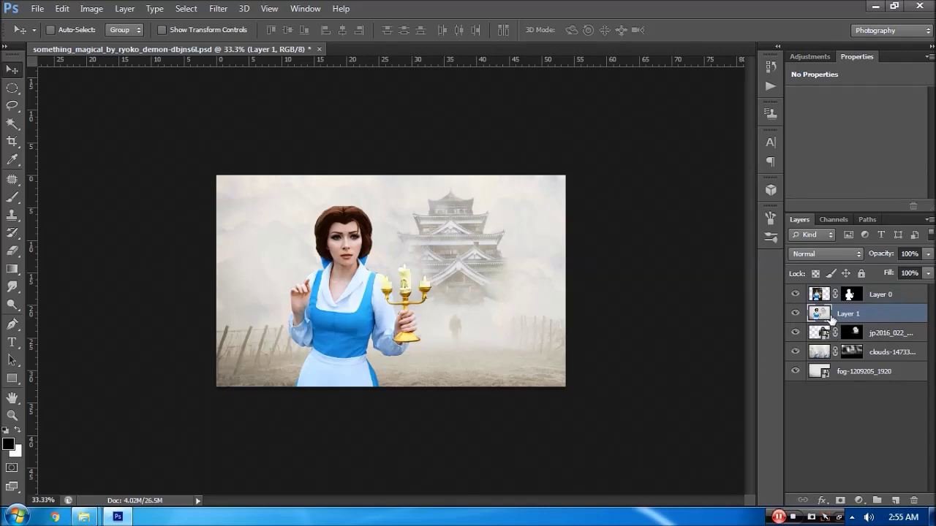
{"action": "key", "text": "ctrl+z"}
- With Belle hidden, stamp the castle, clouds and fog layers into one new merged layer
{"action": "left_click", "coordinate": [883, 334]}
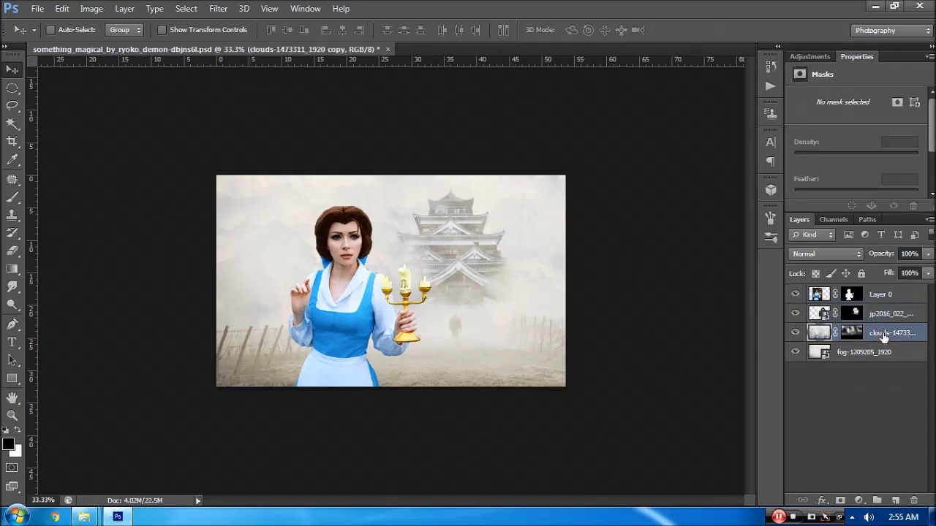
{"action": "left_click", "coordinate": [883, 354]}
{"action": "left_click", "coordinate": [884, 318], "text": "shift"}
{"action": "left_click", "coordinate": [795, 294]}
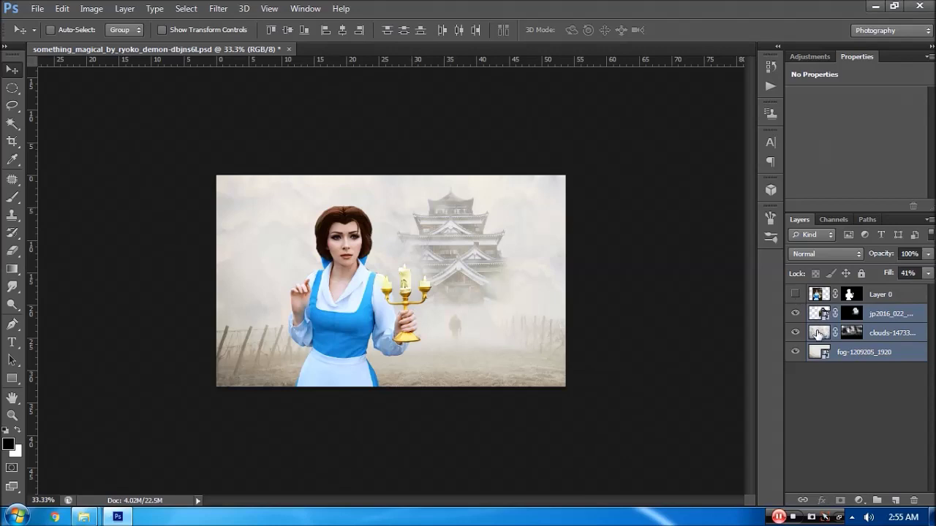
{"action": "key", "text": "ctrl+alt+e"}
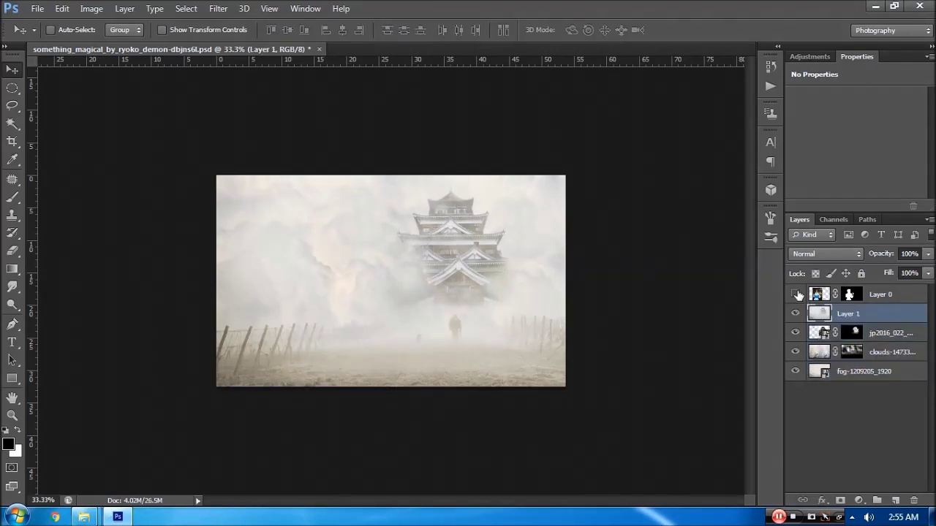
{"action": "left_click", "coordinate": [796, 294]}
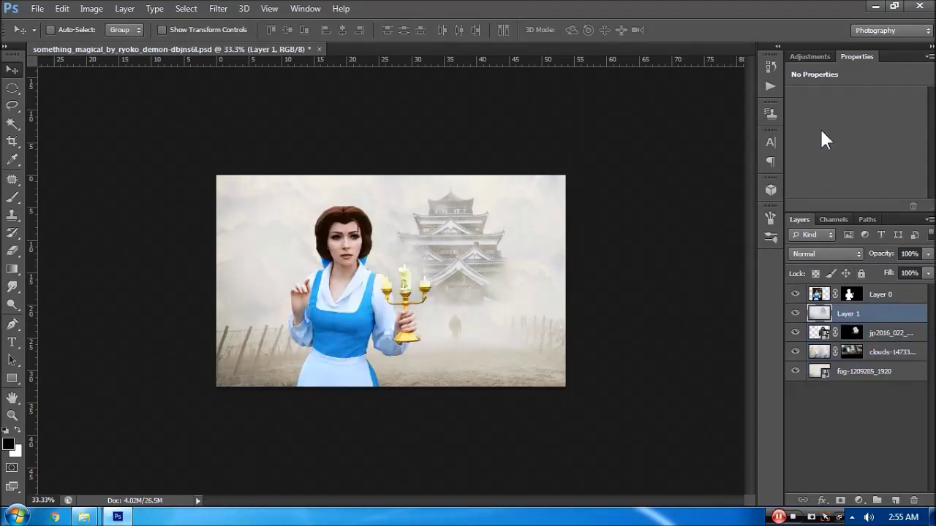
{"action": "left_click", "coordinate": [810, 59]}
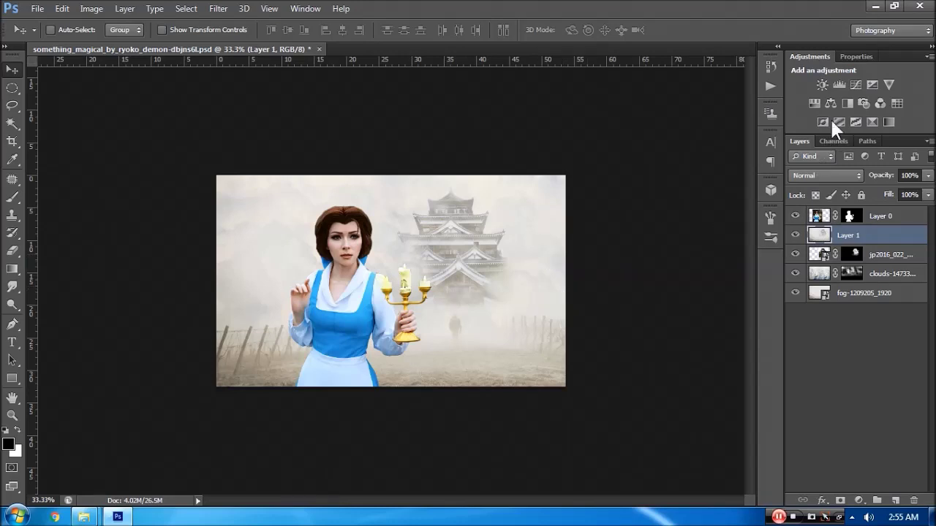
- Add Levels with output 16/189, input white point 236 and input black point 56
{"action": "left_click", "coordinate": [838, 85]}
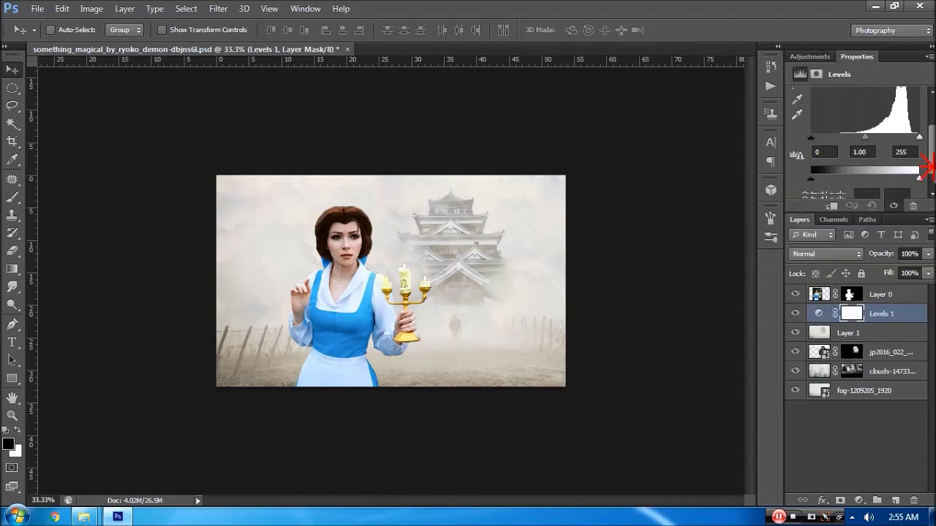
{"action": "left_click_drag", "start_coordinate": [919, 174], "coordinate": [891, 177]}
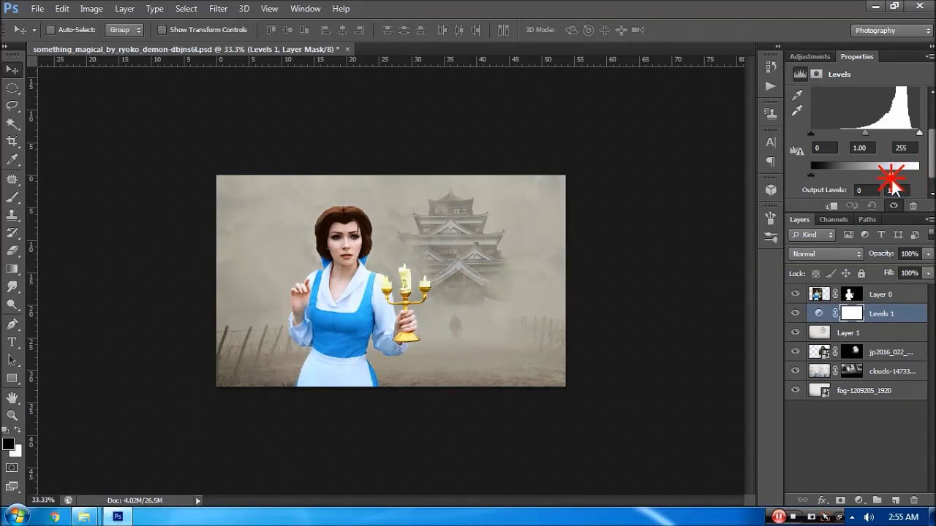
{"action": "scroll", "coordinate": [893, 187], "scroll_direction": "down", "scroll_amount": 1}
{"action": "left_click_drag", "start_coordinate": [810, 157], "coordinate": [818, 156]}
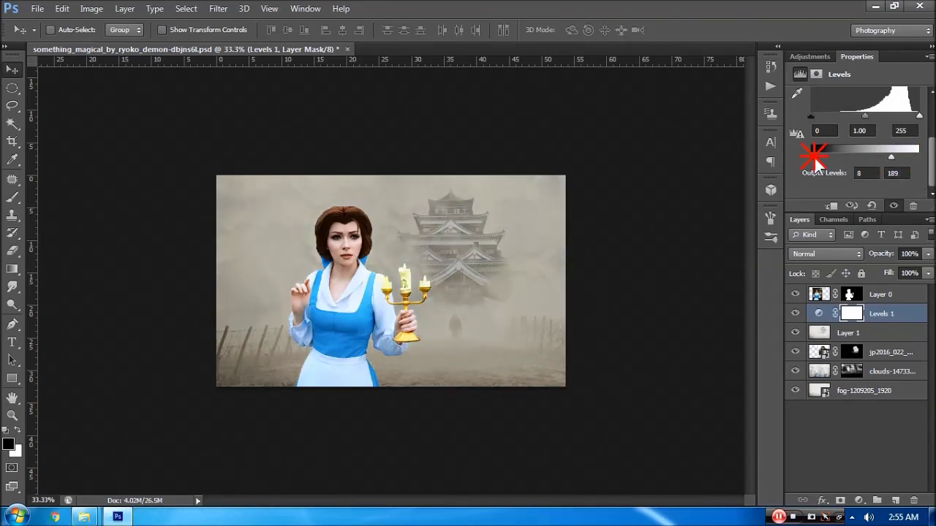
{"action": "left_click_drag", "start_coordinate": [919, 115], "coordinate": [913, 115]}
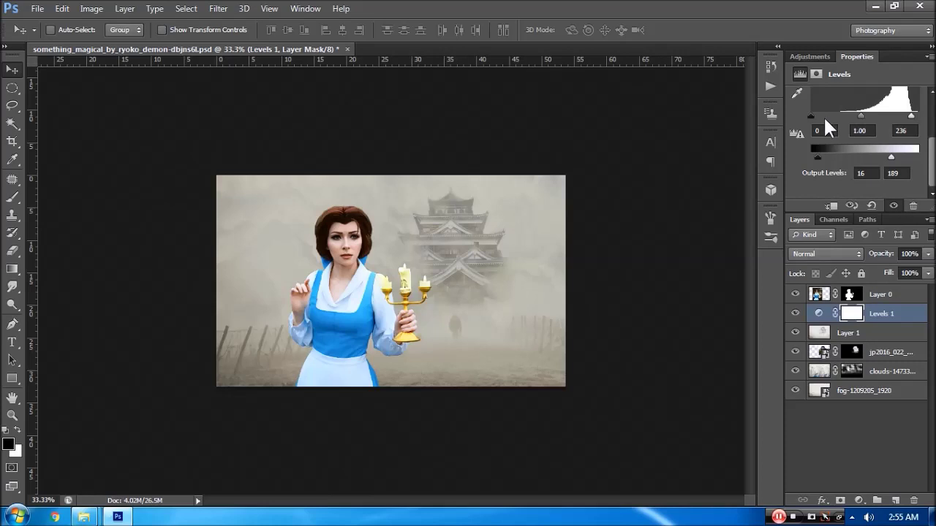
{"action": "left_click_drag", "start_coordinate": [819, 117], "coordinate": [838, 117]}
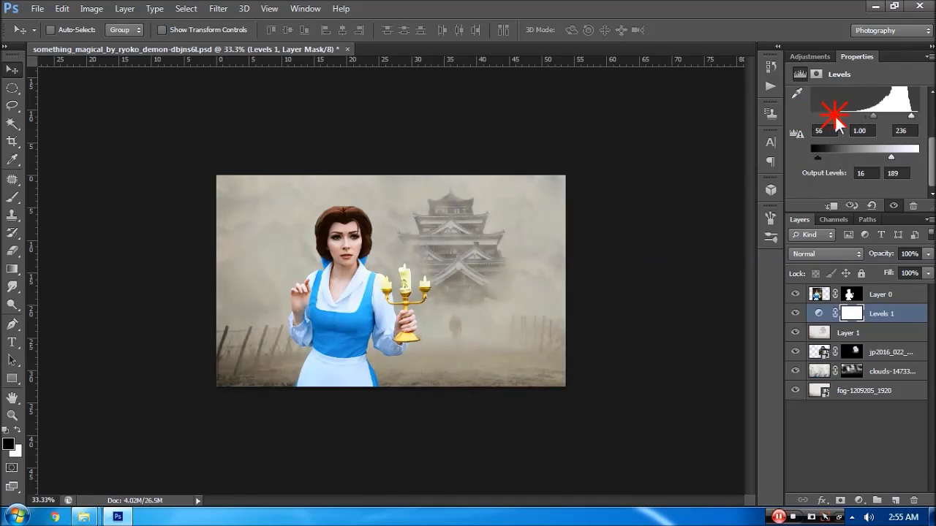
{"action": "left_click", "coordinate": [889, 296]}
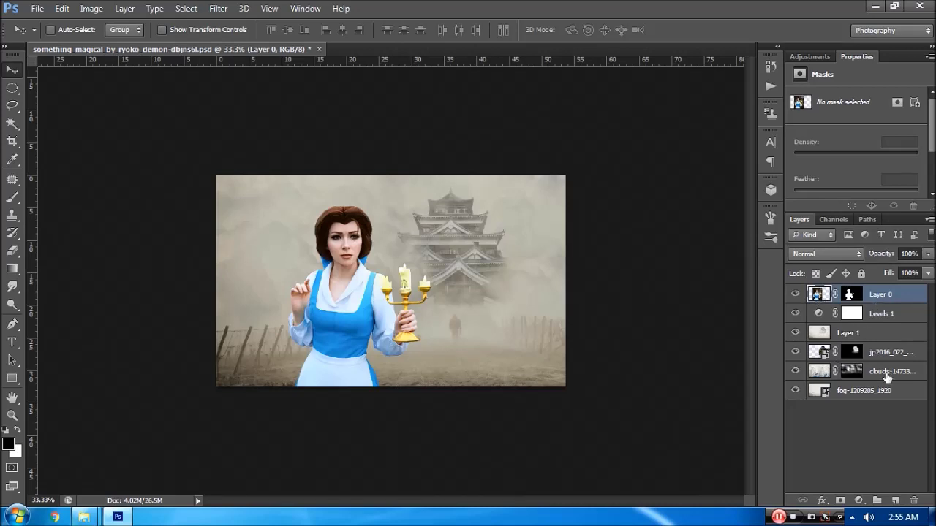
- Create a new layer holding a black Belle silhouette and make it nearly transparent
{"action": "left_click", "coordinate": [851, 296], "text": "ctrl"}
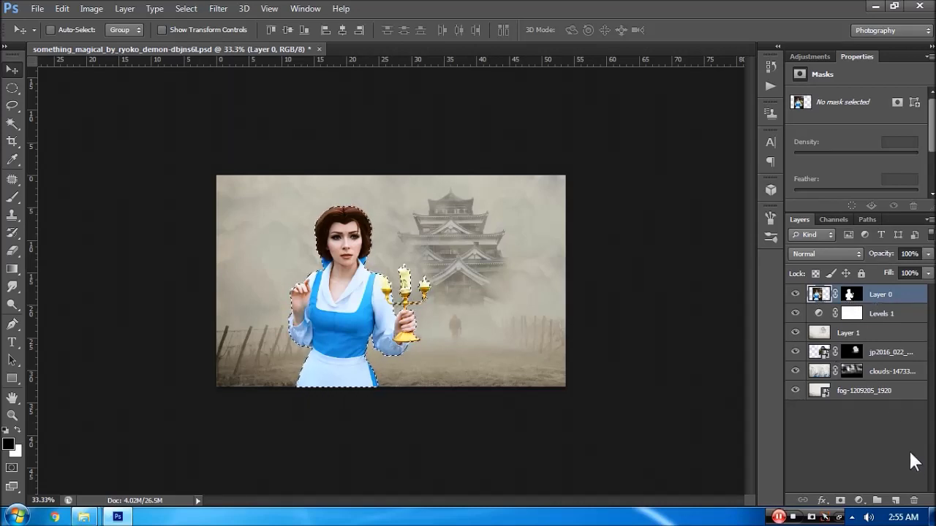
{"action": "left_click", "coordinate": [896, 500]}
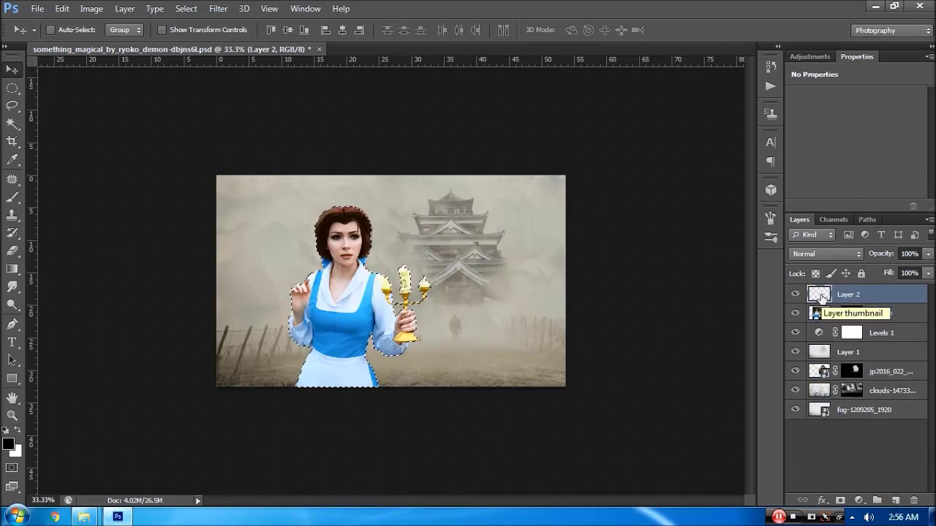
{"action": "key", "text": "alt+BackSpace"}
{"action": "key", "text": "ctrl+d"}
{"action": "left_click", "coordinate": [928, 273]}
{"action": "mouse_move", "coordinate": [926, 289]}
{"action": "left_mouse_down"}
{"action": "mouse_move", "coordinate": [855, 291]}
{"action": "mouse_move", "coordinate": [865, 290]}
{"action": "left_mouse_up"}
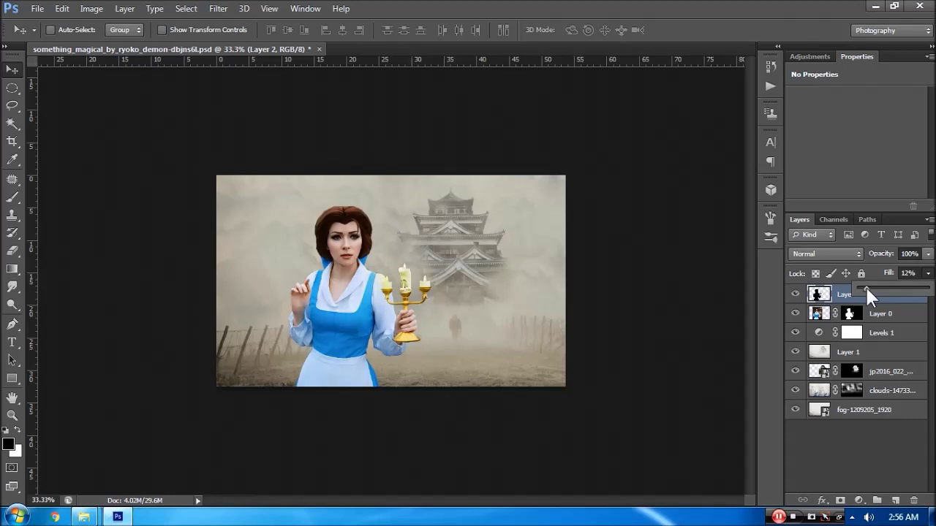
{"action": "left_click", "coordinate": [833, 296]}
- Mask the silhouette layer and raise the overlay layer's fill to 52%
{"action": "left_click", "coordinate": [840, 500]}
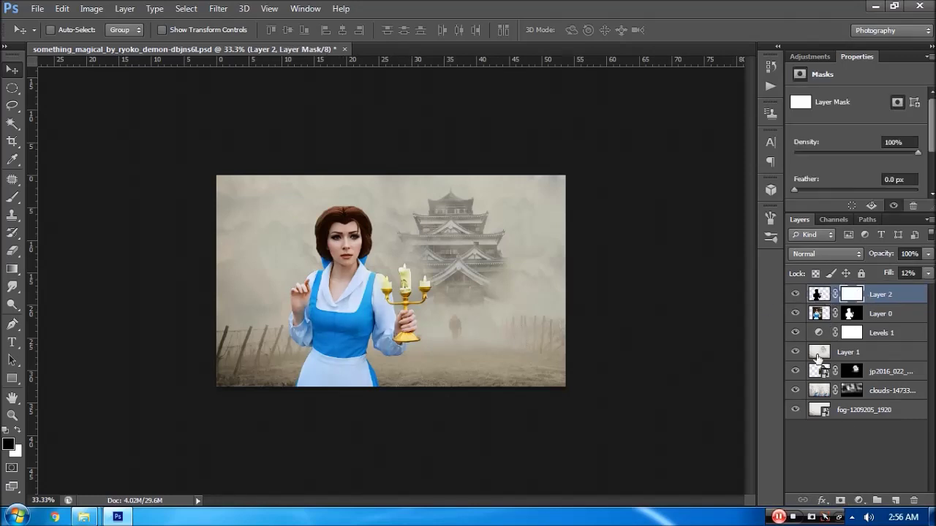
{"action": "key", "text": "b"}
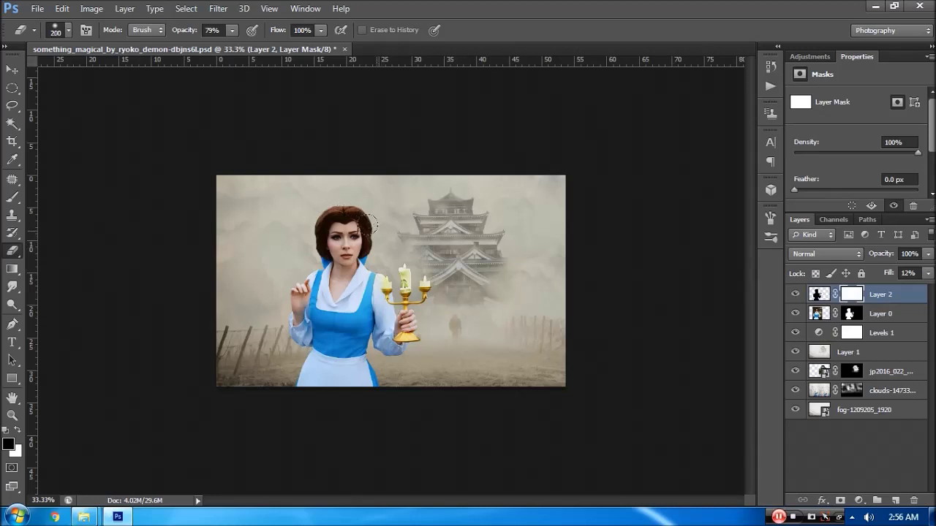
{"action": "left_click", "coordinate": [819, 294]}
{"action": "left_click", "coordinate": [928, 272]}
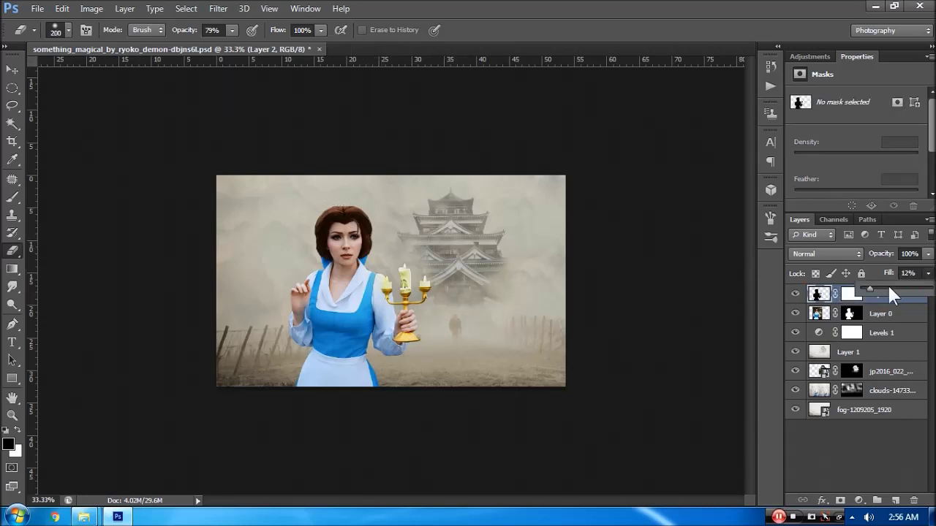
{"action": "left_click_drag", "start_coordinate": [887, 286], "coordinate": [898, 287]}
{"action": "left_click", "coordinate": [850, 293]}
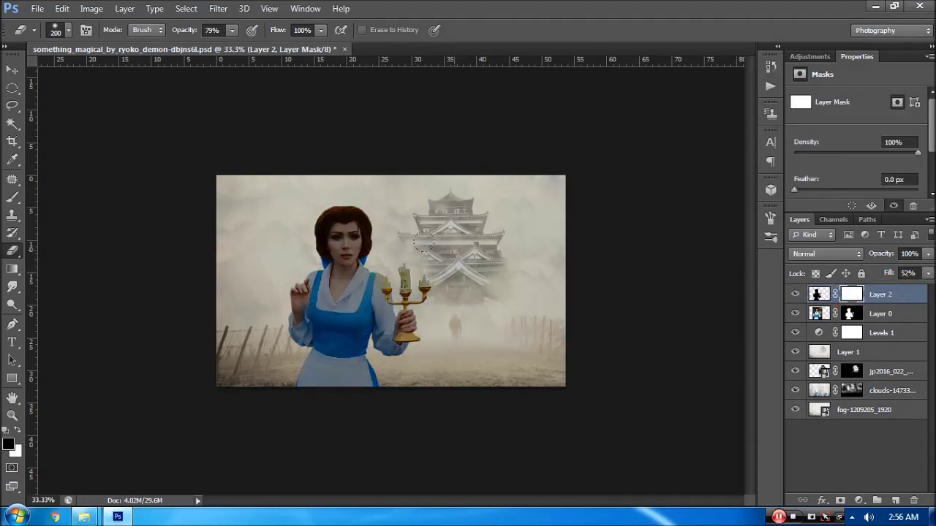
- Paint the overlay mask white over the candelabra and flames, black over the face and neck
{"action": "left_click_drag", "start_coordinate": [233, 33], "coordinate": [300, 61]}
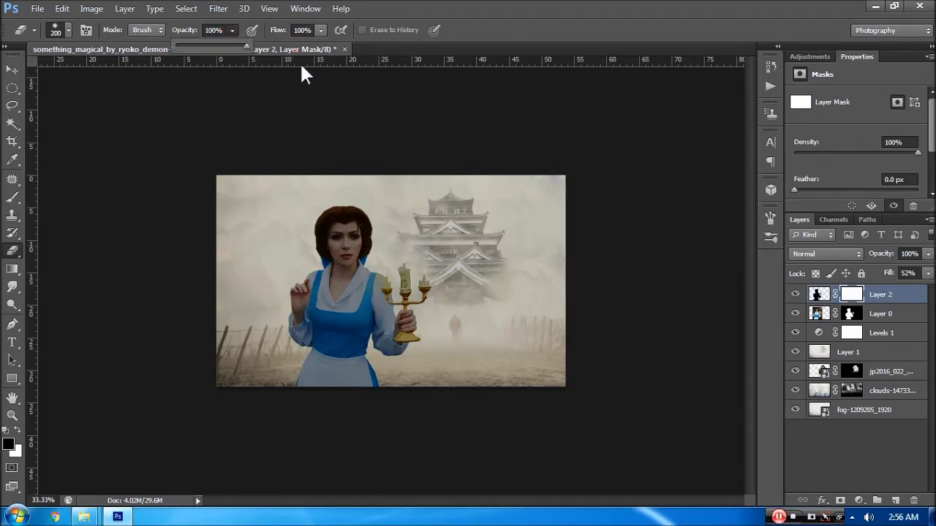
{"action": "key", "text": "x"}
{"action": "left_click", "coordinate": [370, 217]}
{"action": "mouse_move", "coordinate": [391, 255]}
{"action": "left_mouse_down"}
{"action": "mouse_move", "coordinate": [402, 322]}
{"action": "mouse_move", "coordinate": [420, 281]}
{"action": "mouse_move", "coordinate": [395, 272]}
{"action": "mouse_move", "coordinate": [409, 298]}
{"action": "left_mouse_up"}
{"action": "left_click_drag", "start_coordinate": [358, 246], "coordinate": [348, 246]}
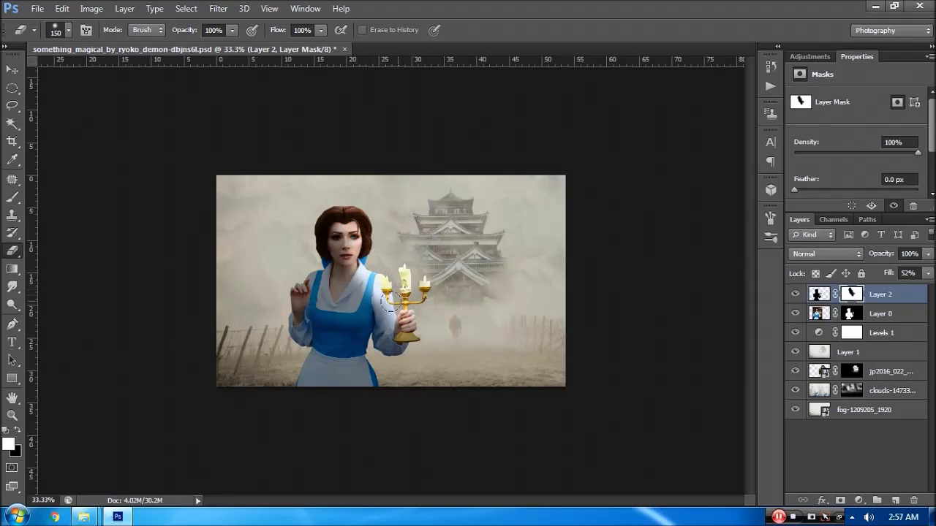
{"action": "left_click_drag", "start_coordinate": [399, 291], "coordinate": [407, 313]}
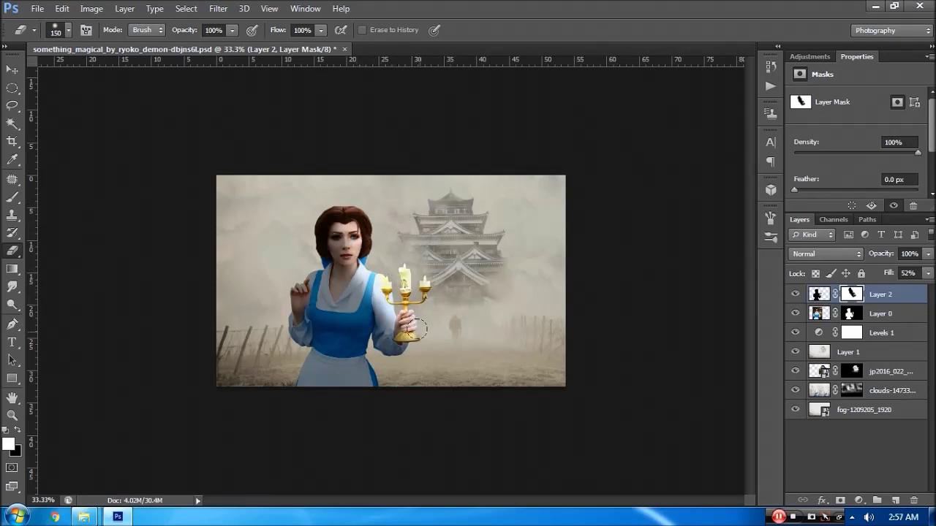
{"action": "key", "text": "x"}
{"action": "left_click_drag", "start_coordinate": [336, 254], "coordinate": [353, 293]}
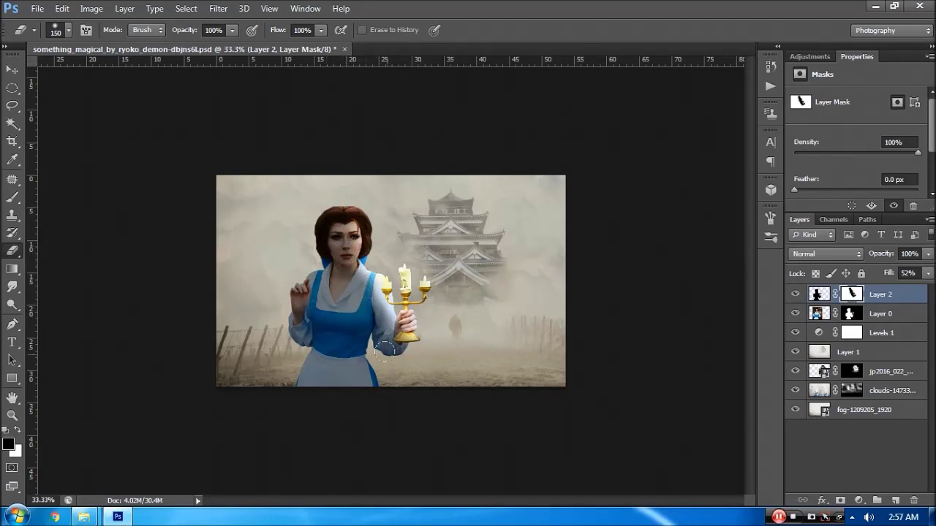
{"action": "key", "text": "x"}
{"action": "key", "text": "x"}
{"action": "key", "text": "x"}
{"action": "key", "text": "x"}
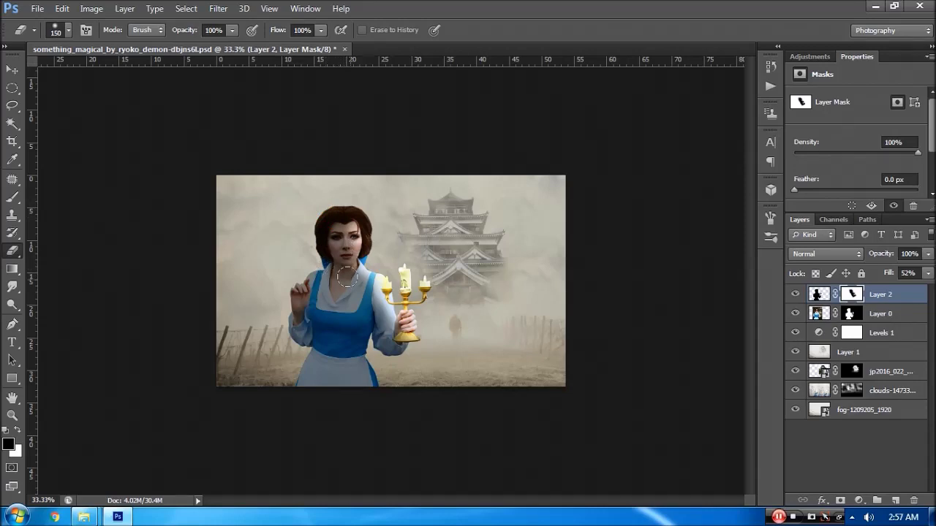
- Set the overlay's fill to 19% and stamp all visible layers into a new merged layer
{"action": "left_click", "coordinate": [820, 294]}
{"action": "left_click", "coordinate": [927, 273]}
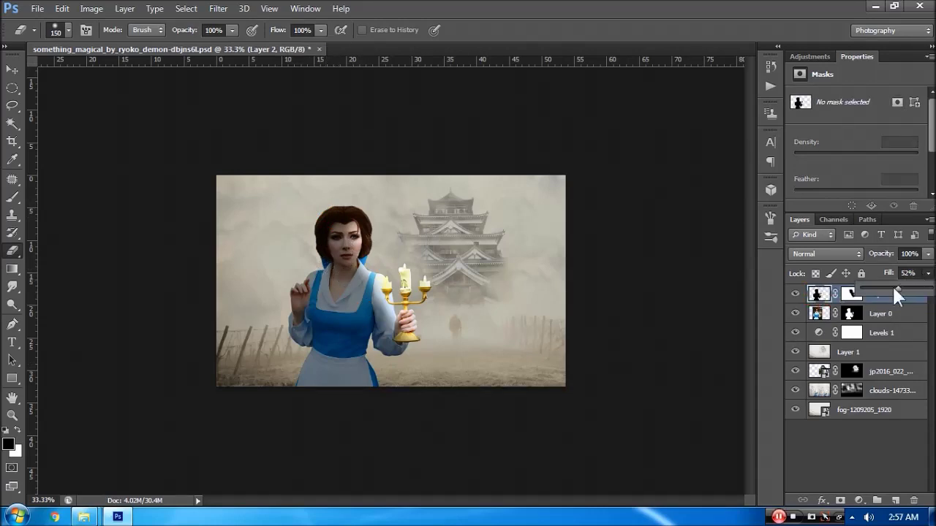
{"action": "left_click_drag", "start_coordinate": [861, 287], "coordinate": [873, 291]}
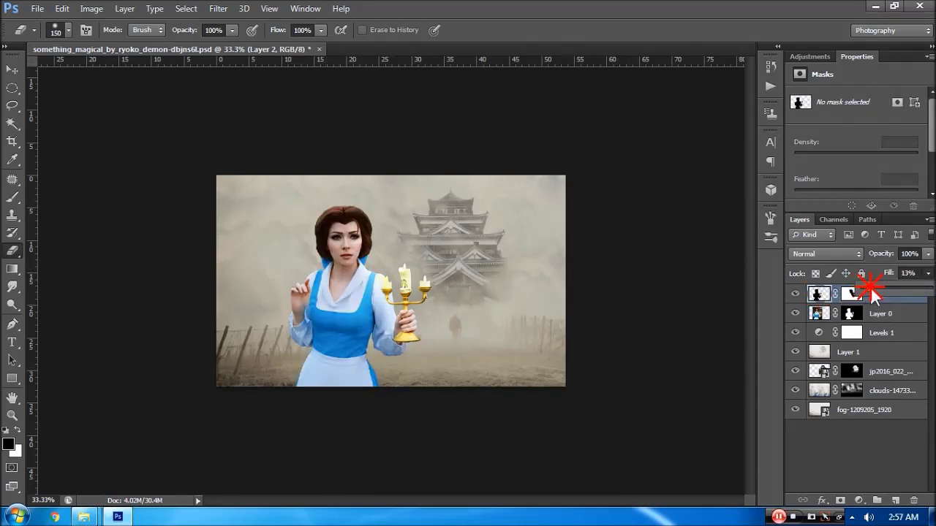
{"action": "left_click_drag", "start_coordinate": [876, 286], "coordinate": [876, 288]}
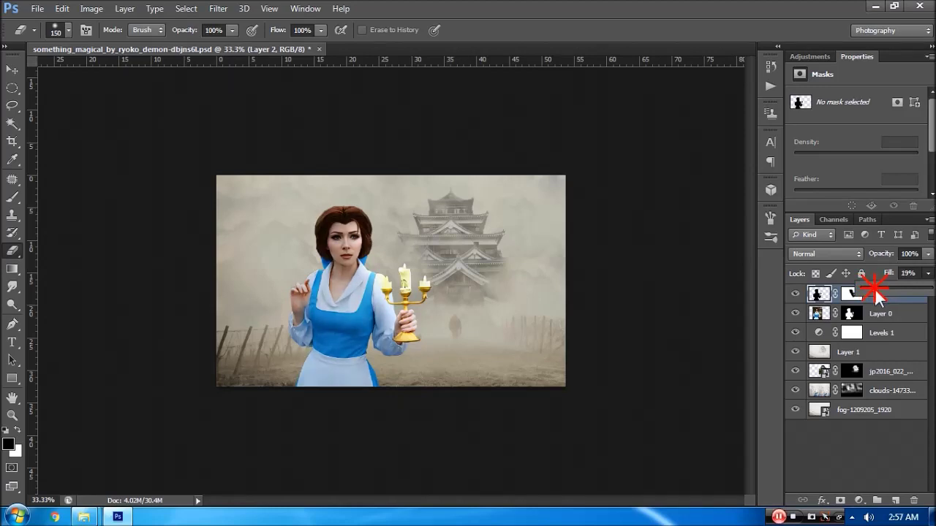
{"action": "key", "text": "x"}
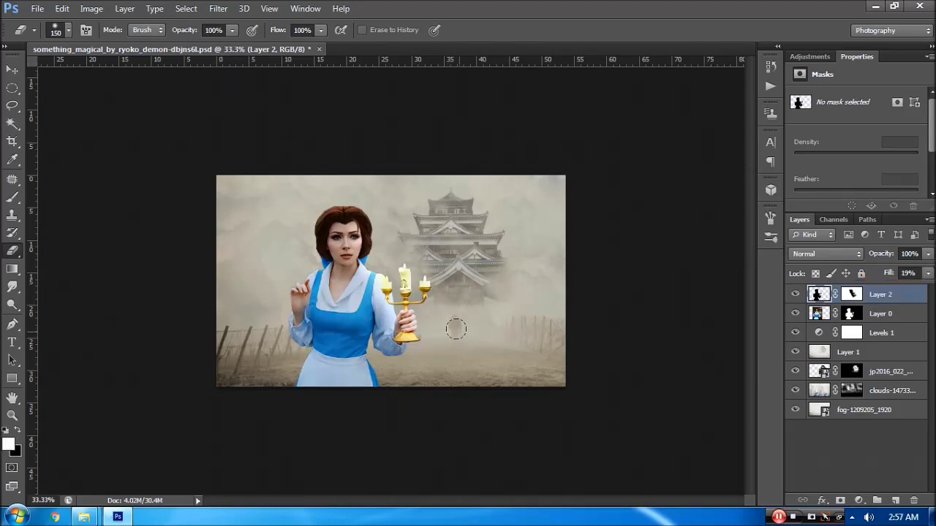
{"action": "left_click", "coordinate": [13, 70]}
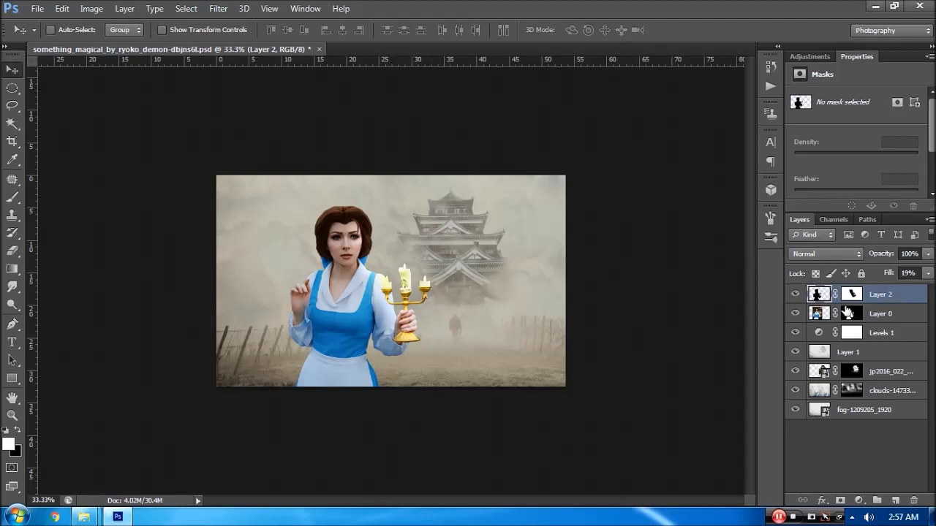
{"action": "key", "text": "shift+ctrl+alt+e"}
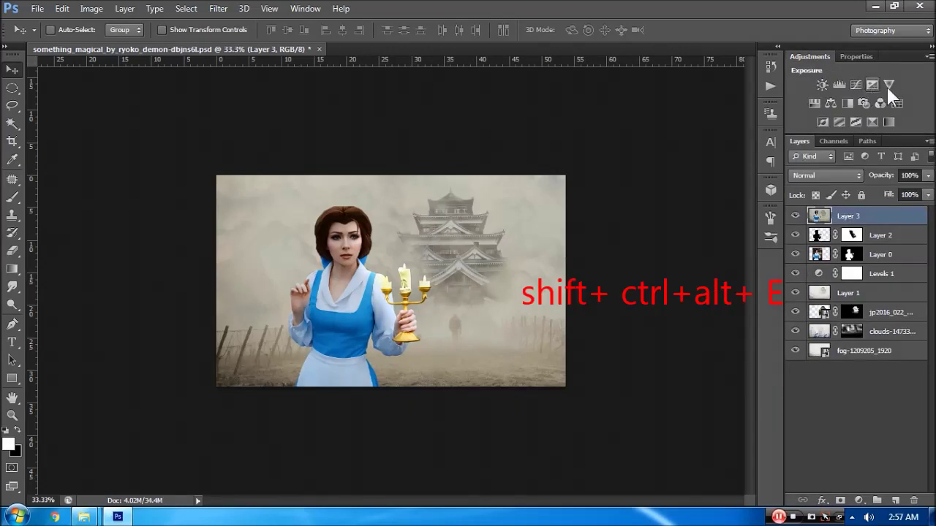
- Add a Color Lookup adjustment set to the Candlelight colour grade
{"action": "left_click", "coordinate": [873, 84]}
{"action": "left_click", "coordinate": [891, 98]}
{"action": "left_click", "coordinate": [860, 154]}
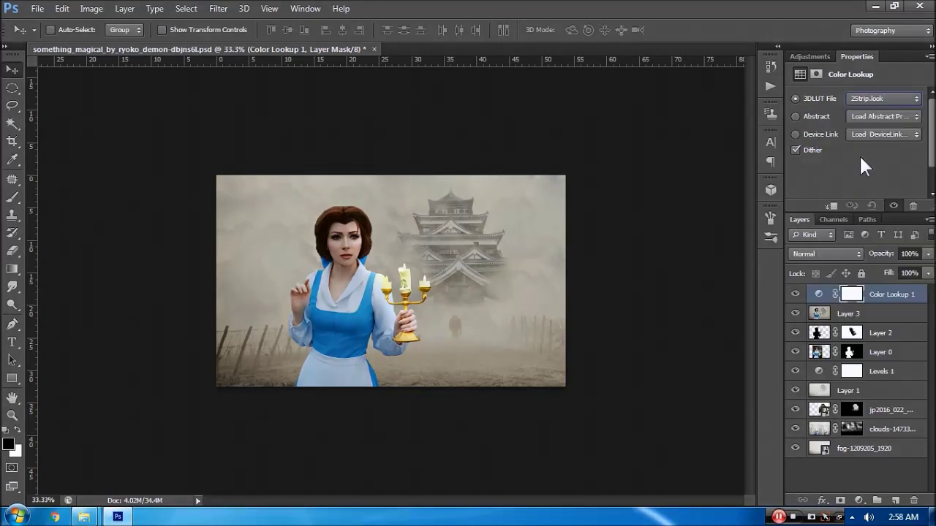
{"action": "key", "text": "Down"}
{"action": "key", "text": "Up"}
{"action": "key", "text": "Down"}
{"action": "key", "text": "Down"}
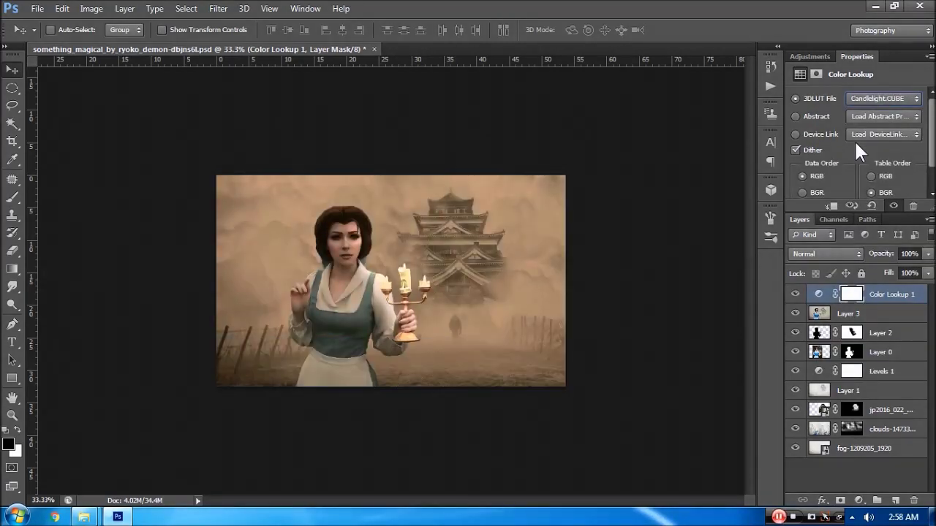
{"action": "key", "text": "Down"}
{"action": "key", "text": "Up"}
- Merge a copy of Layer 3 into Color Lookup 1 and compare with and without the grade
{"action": "left_click", "coordinate": [863, 316]}
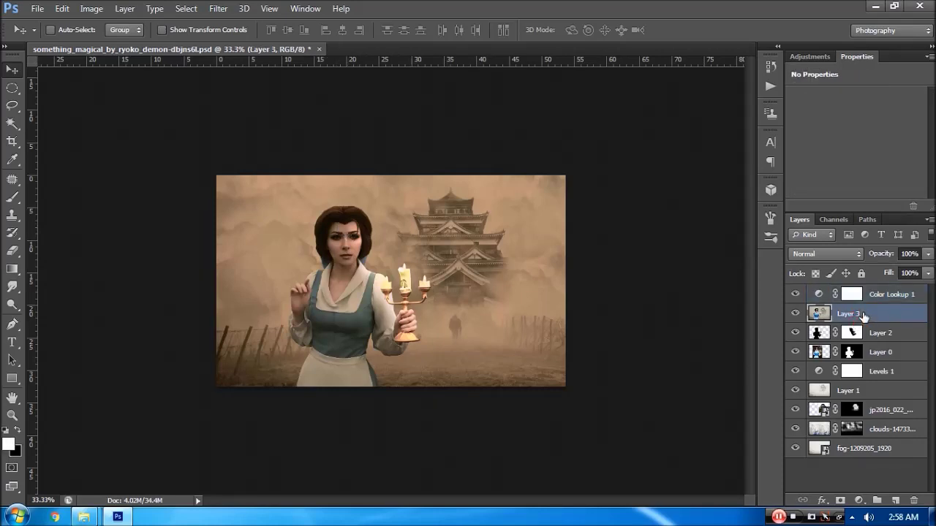
{"action": "key", "text": "ctrl+j"}
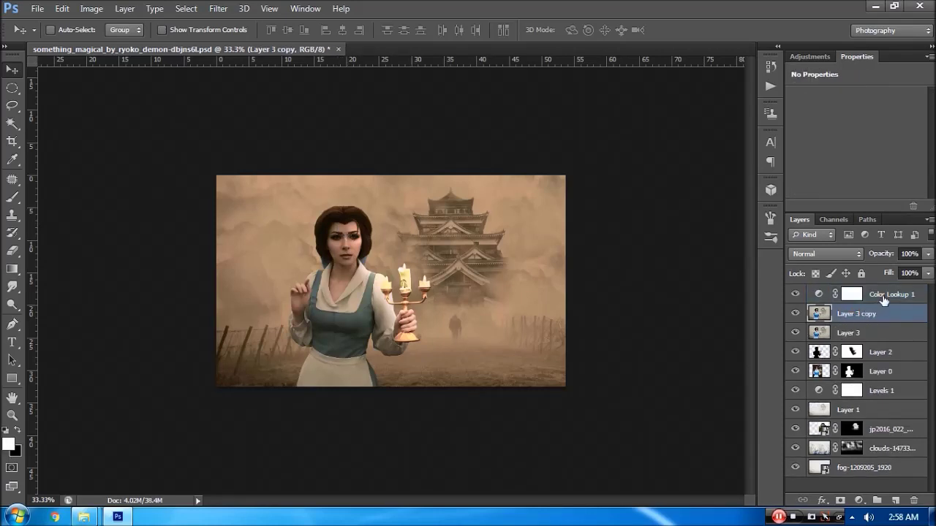
{"action": "left_click", "coordinate": [883, 300], "text": "ctrl"}
{"action": "key", "text": "ctrl+e"}
{"action": "left_click", "coordinate": [795, 294]}
{"action": "left_click", "coordinate": [856, 314]}
{"action": "left_click", "coordinate": [796, 314]}
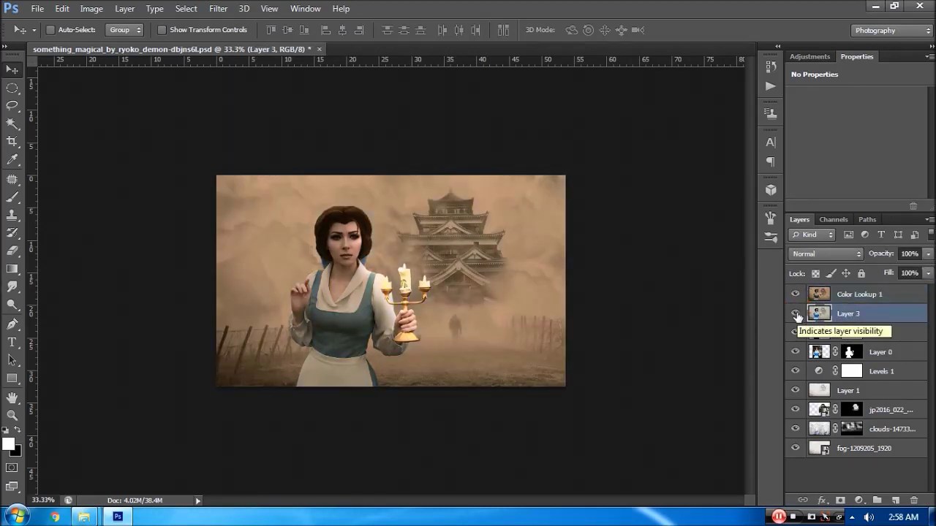
{"action": "left_click", "coordinate": [842, 295]}
- Add a Brightness/Contrast adjustment with brightness 73 and contrast -6
{"action": "left_click", "coordinate": [807, 59]}
{"action": "left_click", "coordinate": [820, 83]}
{"action": "left_click", "coordinate": [841, 131]}
{"action": "left_click_drag", "start_coordinate": [841, 130], "coordinate": [885, 128]}
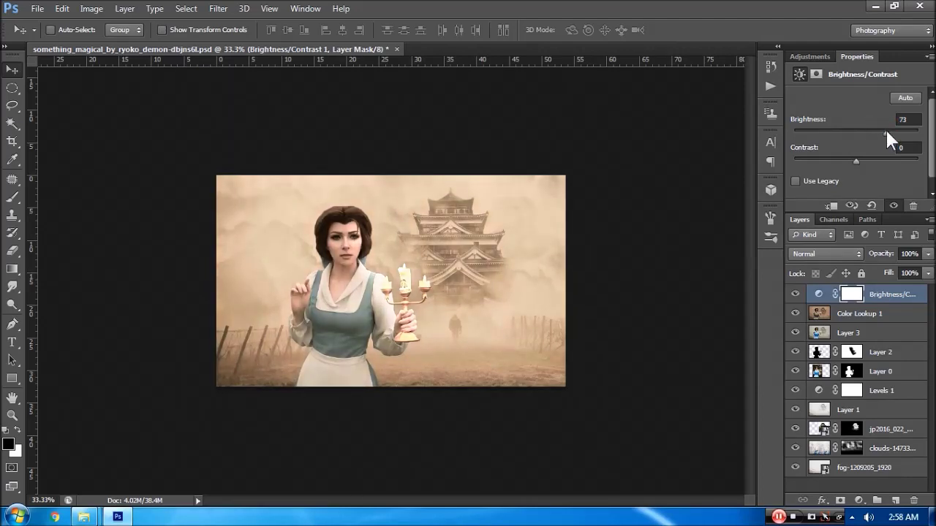
{"action": "left_click_drag", "start_coordinate": [851, 160], "coordinate": [865, 158]}
{"action": "left_click", "coordinate": [818, 56]}
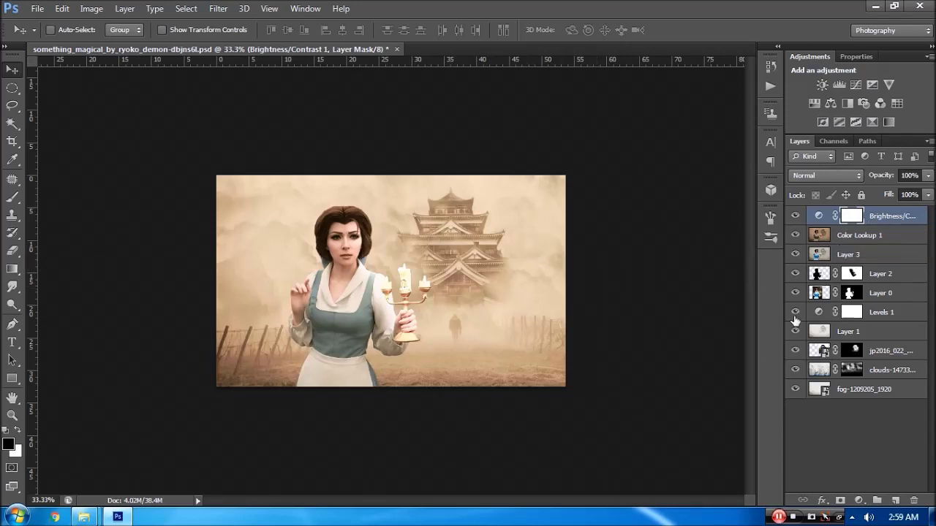
- Clear the selection, add a new empty layer on top and swap the painting colours
{"action": "left_click", "coordinate": [849, 293], "text": "ctrl"}
{"action": "key", "text": "ctrl+d"}
{"action": "left_click", "coordinate": [895, 500]}
{"action": "key", "text": "x"}
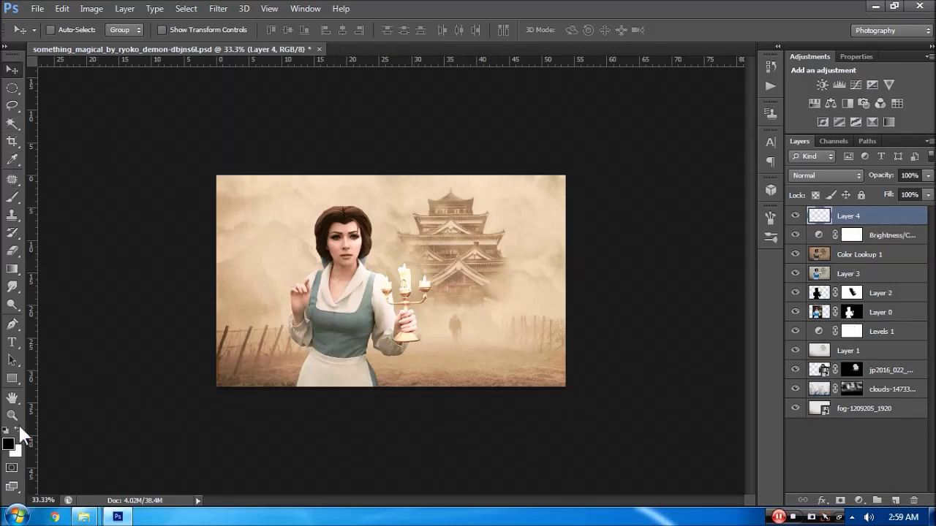
- Pick a dark brown brush colour, starting from a tan sampled in the image
{"action": "left_click", "coordinate": [12, 198]}
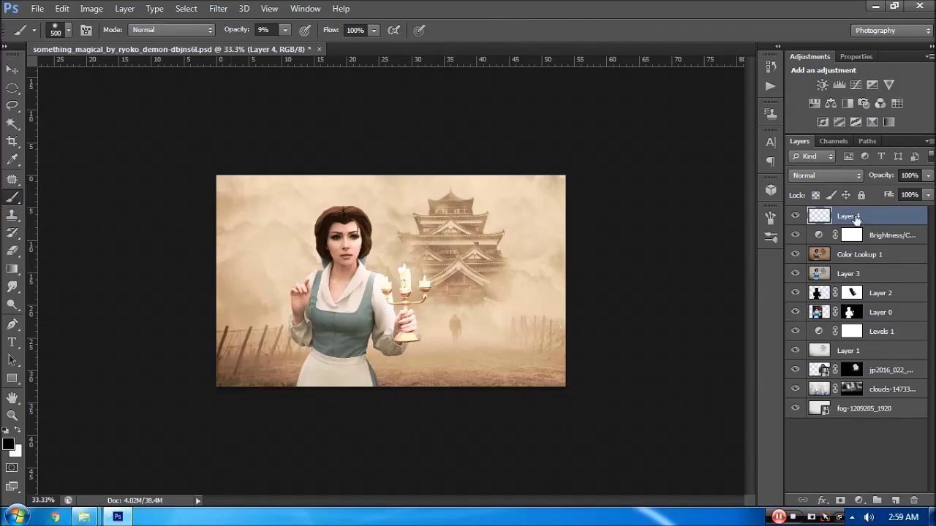
{"action": "left_click", "coordinate": [13, 161]}
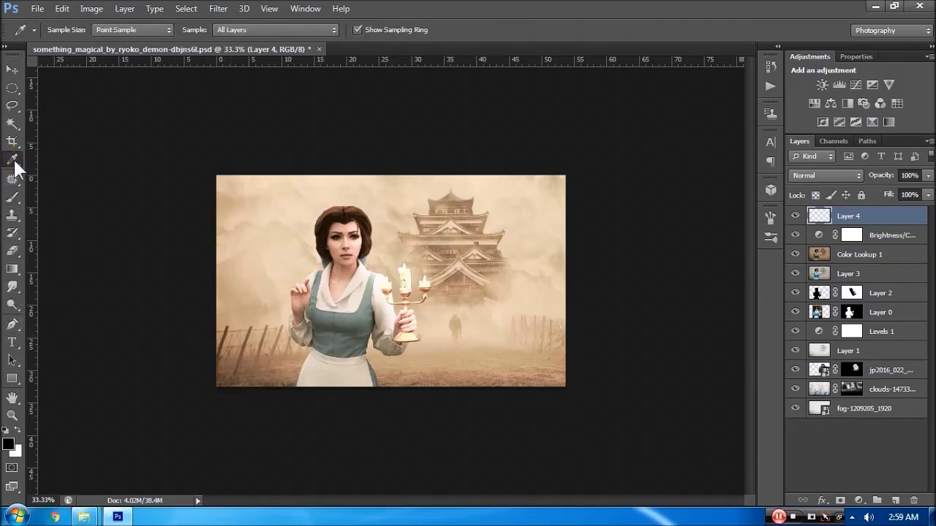
{"action": "left_click", "coordinate": [226, 186]}
{"action": "left_click", "coordinate": [9, 444]}
{"action": "left_click", "coordinate": [633, 356]}
{"action": "left_click", "coordinate": [629, 371]}
{"action": "left_click", "coordinate": [854, 214]}
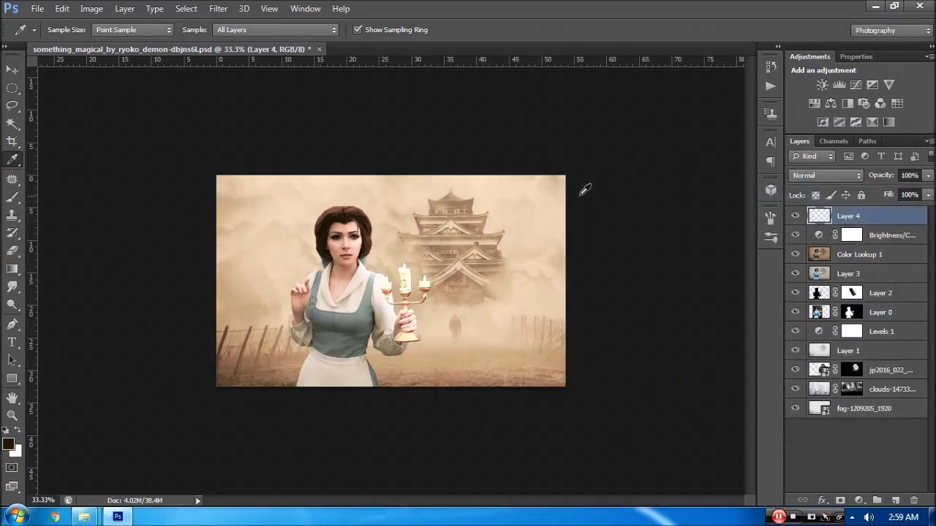
{"action": "key", "text": "b"}
- Paint dark brown shading along the scene's edges while excluding the woman
{"action": "mouse_move", "coordinate": [567, 185]}
{"action": "left_mouse_down"}
{"action": "mouse_move", "coordinate": [293, 390]}
{"action": "mouse_move", "coordinate": [299, 99]}
{"action": "left_mouse_up"}
{"action": "left_click", "coordinate": [820, 292], "text": "ctrl"}
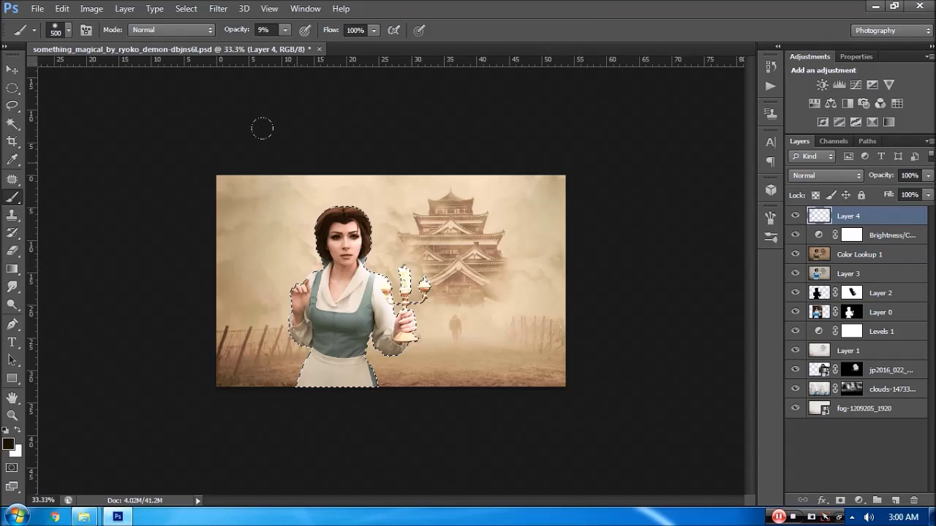
{"action": "mouse_move", "coordinate": [481, 150]}
{"action": "left_mouse_down"}
{"action": "mouse_move", "coordinate": [556, 212]}
{"action": "mouse_move", "coordinate": [555, 373]}
{"action": "mouse_move", "coordinate": [556, 182]}
{"action": "mouse_move", "coordinate": [202, 375]}
{"action": "mouse_move", "coordinate": [409, 140]}
{"action": "mouse_move", "coordinate": [512, 366]}
{"action": "mouse_move", "coordinate": [278, 285]}
{"action": "mouse_move", "coordinate": [354, 248]}
{"action": "mouse_move", "coordinate": [186, 144]}
{"action": "mouse_move", "coordinate": [578, 219]}
{"action": "mouse_move", "coordinate": [578, 337]}
{"action": "mouse_move", "coordinate": [188, 362]}
{"action": "mouse_move", "coordinate": [512, 307]}
{"action": "left_mouse_up"}
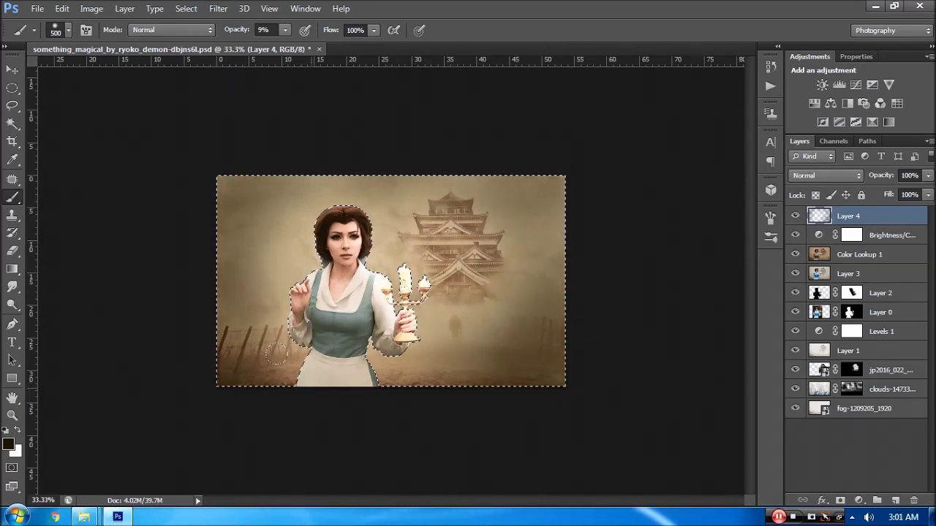
{"action": "key", "text": "x"}
{"action": "left_click_drag", "start_coordinate": [453, 366], "coordinate": [344, 362]}
{"action": "key", "text": "x"}
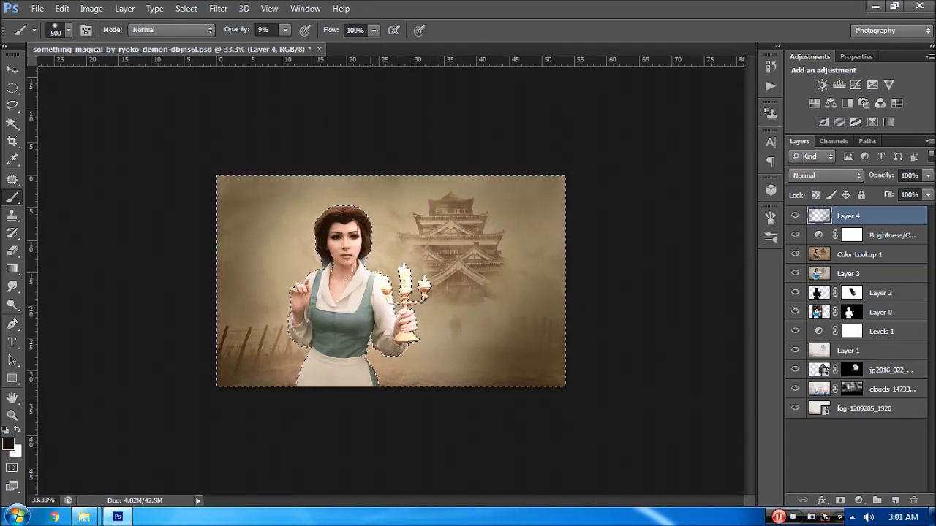
{"action": "left_click_drag", "start_coordinate": [439, 307], "coordinate": [534, 191]}
{"action": "mouse_move", "coordinate": [150, 316]}
{"action": "left_mouse_down"}
{"action": "mouse_move", "coordinate": [604, 382]}
{"action": "mouse_move", "coordinate": [409, 365]}
{"action": "mouse_move", "coordinate": [253, 163]}
{"action": "mouse_move", "coordinate": [239, 376]}
{"action": "mouse_move", "coordinate": [220, 356]}
{"action": "left_mouse_up"}
- Darken the woman's apron and dress, then the lower and top edges with a 300 px brush
{"action": "key", "text": "ctrl+shift+i"}
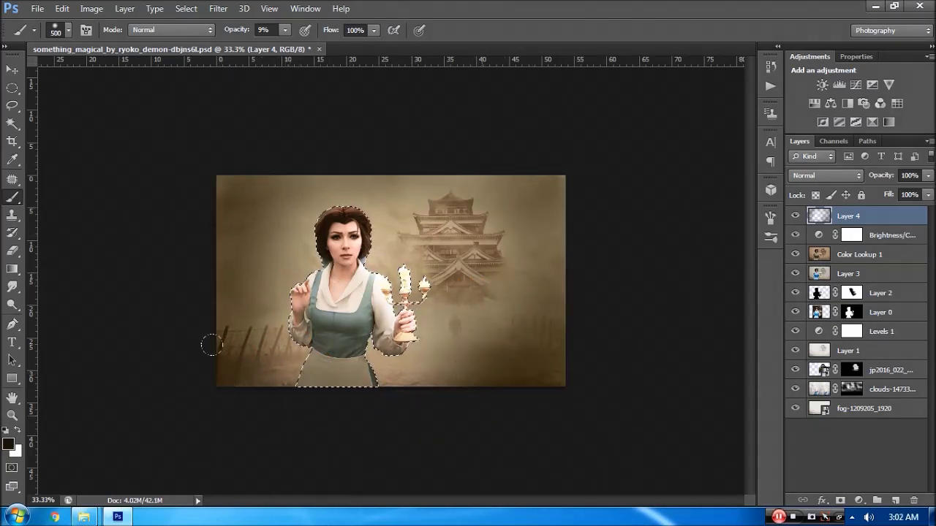
{"action": "mouse_move", "coordinate": [508, 359]}
{"action": "left_mouse_down"}
{"action": "mouse_move", "coordinate": [234, 278]}
{"action": "mouse_move", "coordinate": [359, 315]}
{"action": "left_mouse_up"}
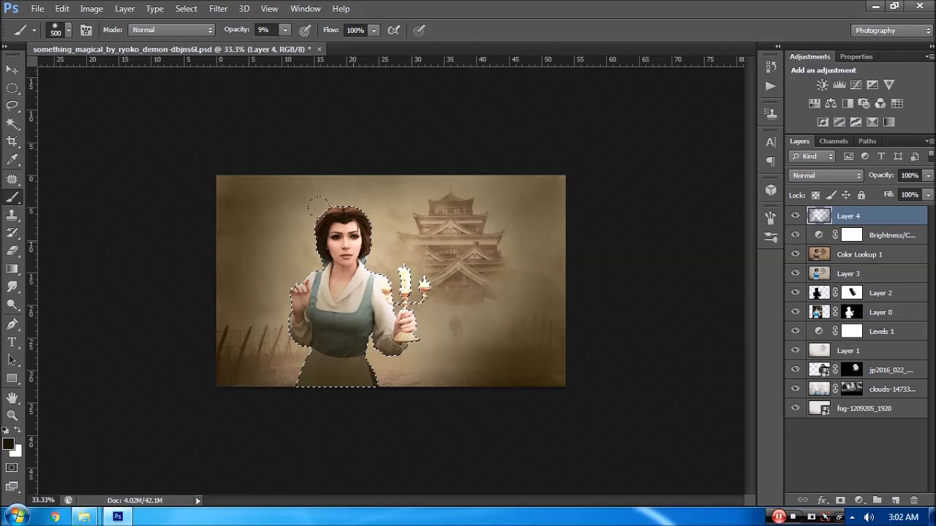
{"action": "left_click_drag", "start_coordinate": [283, 267], "coordinate": [351, 307]}
{"action": "key", "text": "ctrl+d"}
{"action": "key", "text": "bracketleft"}
{"action": "key", "text": "bracketleft"}
{"action": "left_click_drag", "start_coordinate": [444, 373], "coordinate": [561, 360]}
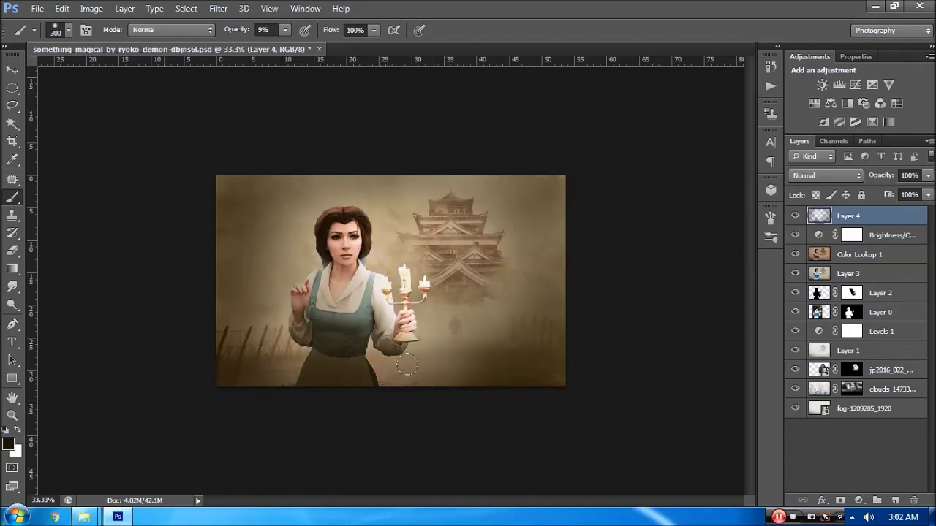
{"action": "mouse_move", "coordinate": [616, 368]}
{"action": "left_mouse_down"}
{"action": "mouse_move", "coordinate": [414, 151]}
{"action": "mouse_move", "coordinate": [544, 168]}
{"action": "mouse_move", "coordinate": [278, 152]}
{"action": "left_mouse_up"}
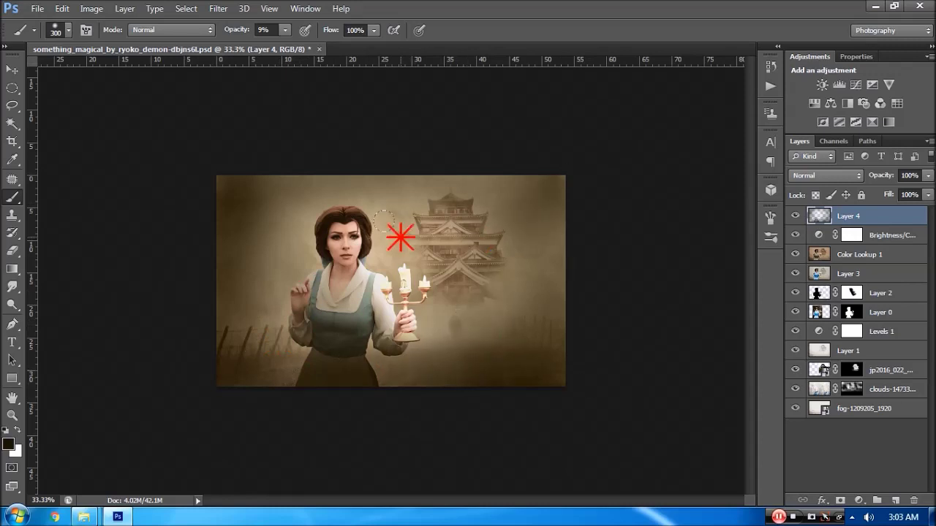
- Add faint white haze at 6% opacity along the right, left and bottom edges
{"action": "key", "text": "x"}
{"action": "left_click_drag", "start_coordinate": [606, 149], "coordinate": [560, 351]}
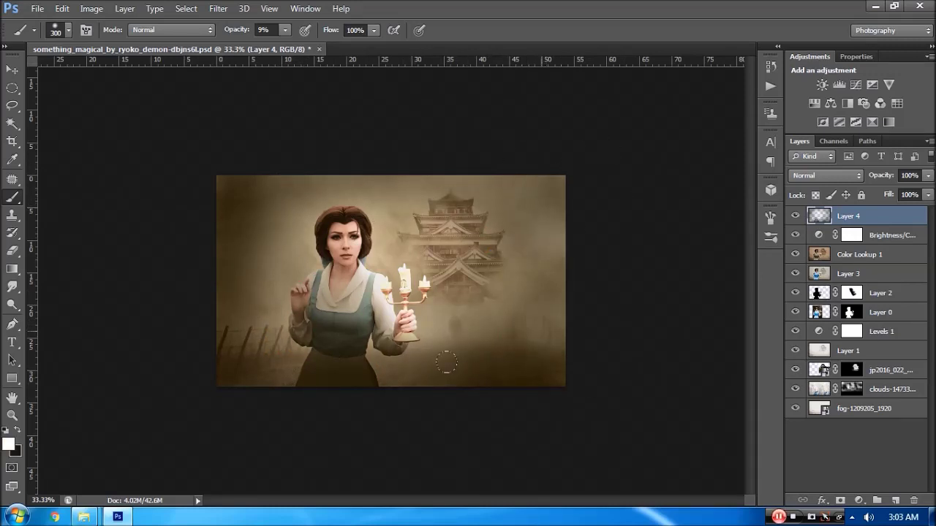
{"action": "key", "text": "0"}
{"action": "key", "text": "6"}
{"action": "left_click_drag", "start_coordinate": [256, 175], "coordinate": [224, 278]}
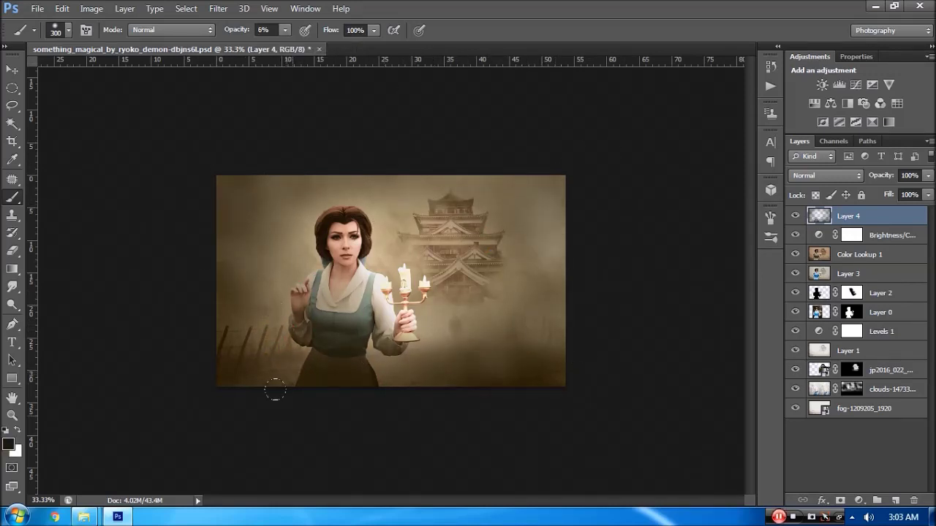
{"action": "left_click_drag", "start_coordinate": [337, 376], "coordinate": [505, 387]}
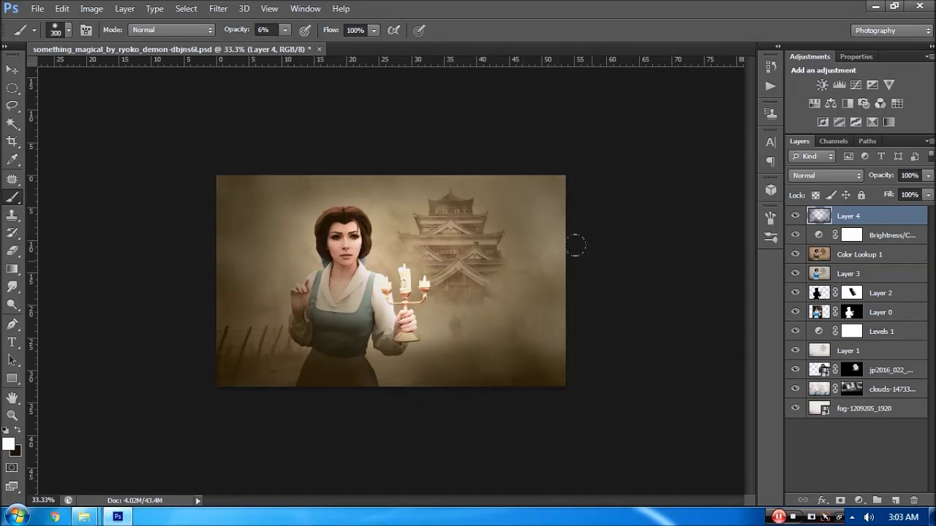
{"action": "key", "text": "x"}
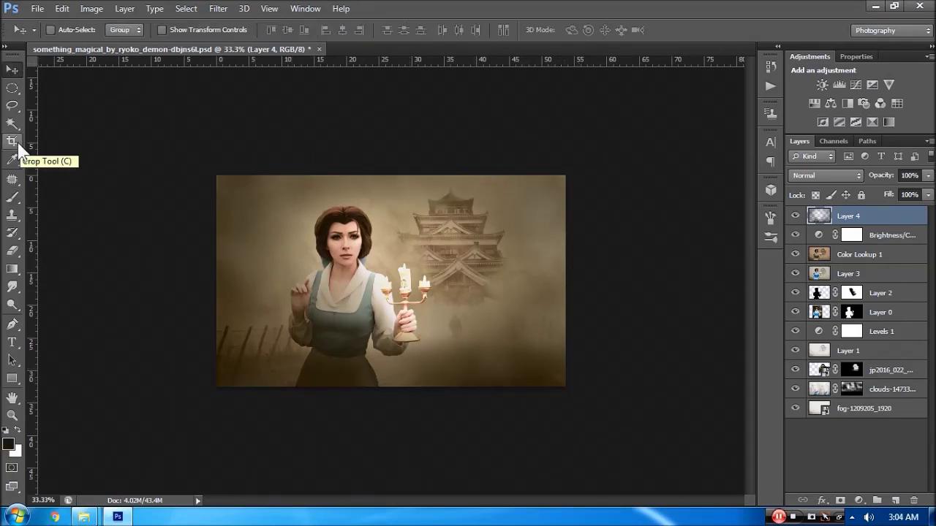
- Crop the image slightly tighter from the bottom-left corner
{"action": "left_click", "coordinate": [12, 141]}
{"action": "left_click_drag", "start_coordinate": [218, 385], "coordinate": [231, 380]}
{"action": "left_click_drag", "start_coordinate": [507, 293], "coordinate": [497, 293]}
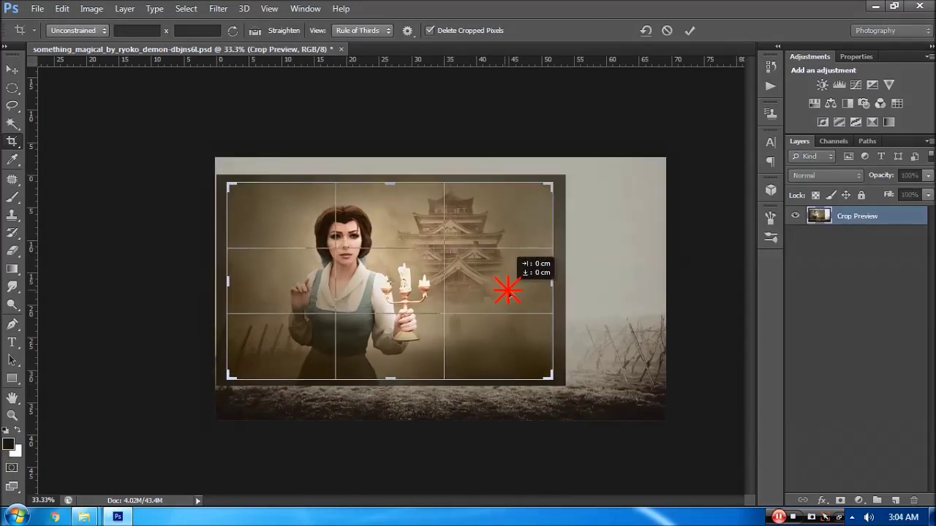
{"action": "key", "text": "Return"}
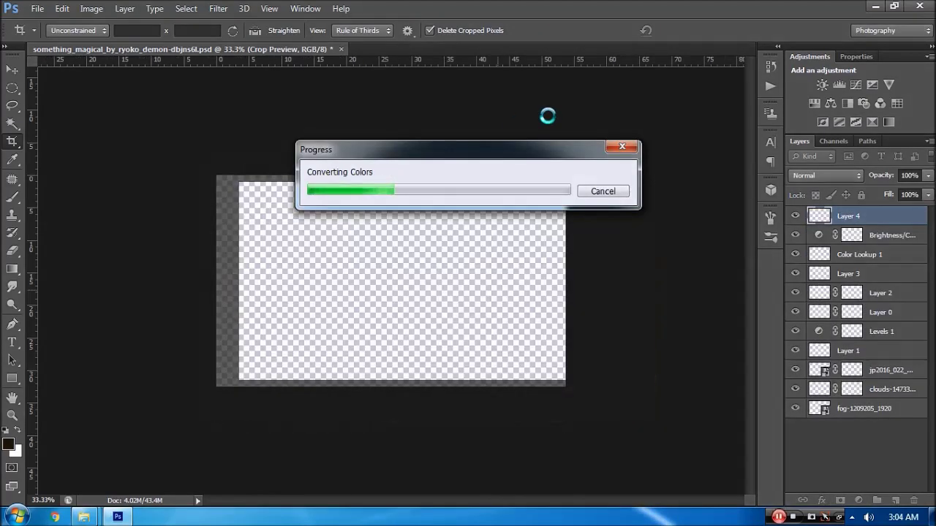
- Zoom to 66.7% and stamp all visible layers into a new Layer 5
{"action": "key", "text": "v"}
{"action": "key", "text": "b"}
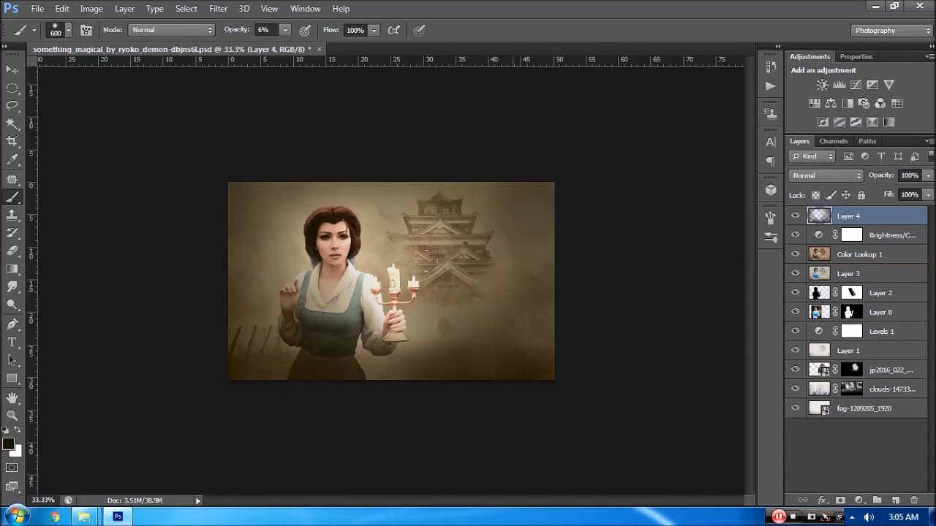
{"action": "key", "text": "z"}
{"action": "left_click", "coordinate": [424, 299]}
{"action": "key", "text": "v"}
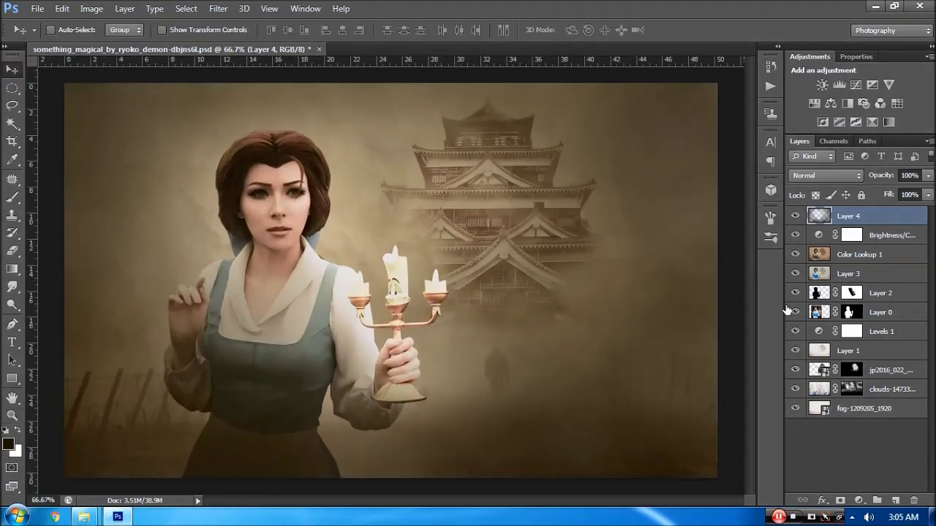
{"action": "key", "text": "ctrl+shift+alt+e"}
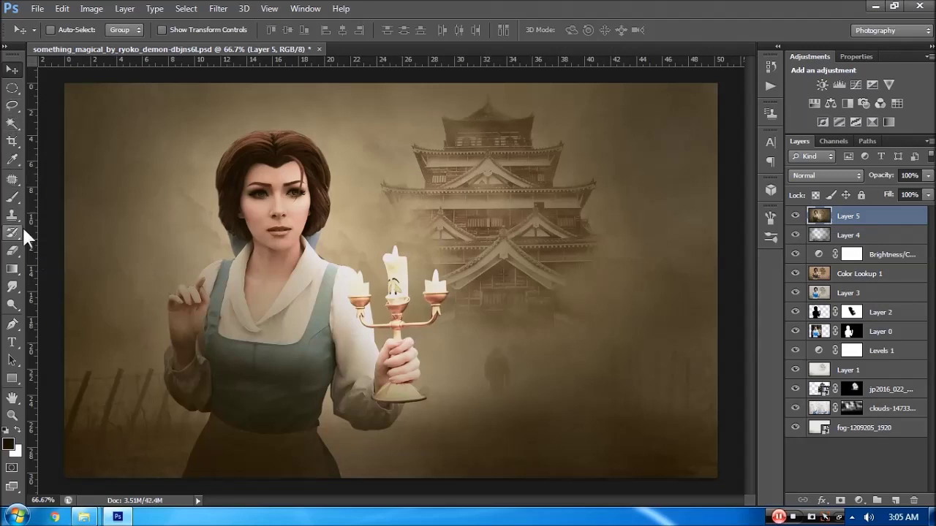
- Set the brush to Lighten mode with a large soft tip sized to 200 px
{"action": "left_click", "coordinate": [13, 197]}
{"action": "left_click", "coordinate": [168, 29]}
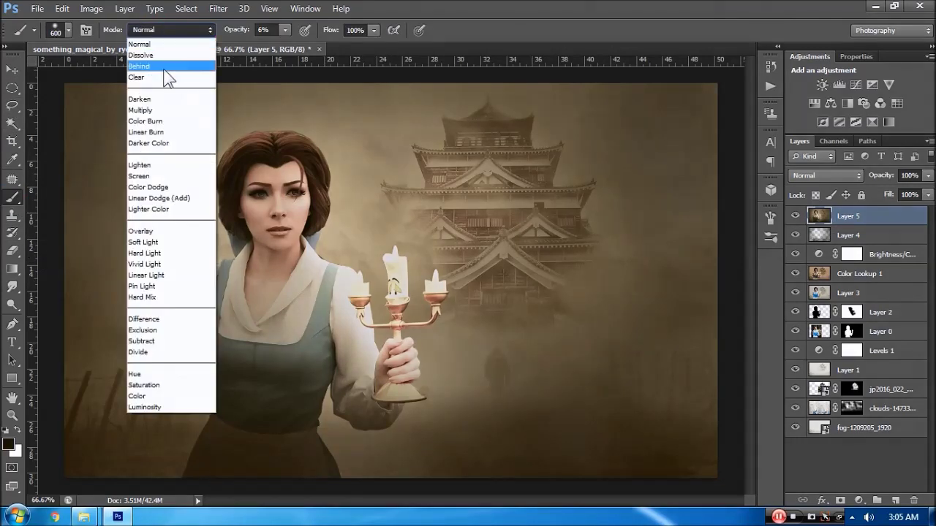
{"action": "left_click", "coordinate": [160, 167]}
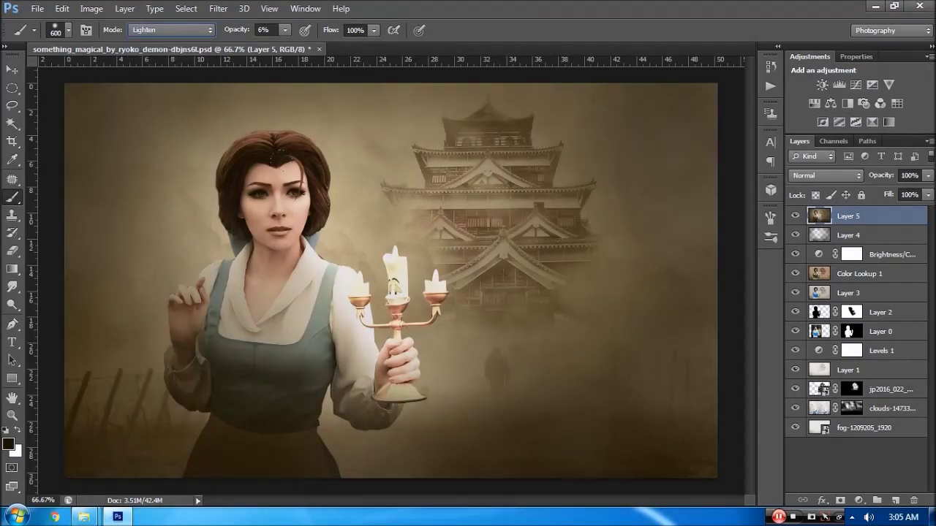
{"action": "left_click", "coordinate": [35, 30]}
{"action": "left_click", "coordinate": [67, 31]}
{"action": "left_click", "coordinate": [62, 73]}
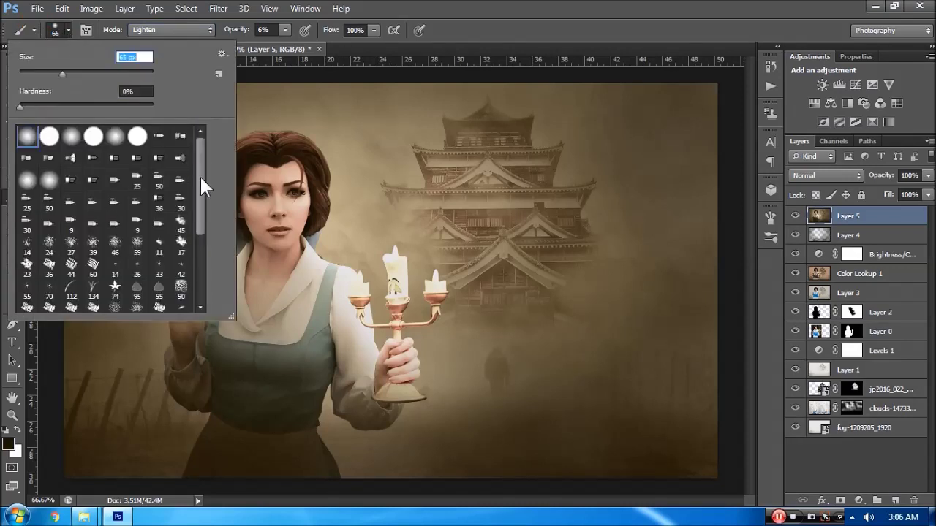
{"action": "left_click_drag", "start_coordinate": [201, 177], "coordinate": [203, 233]}
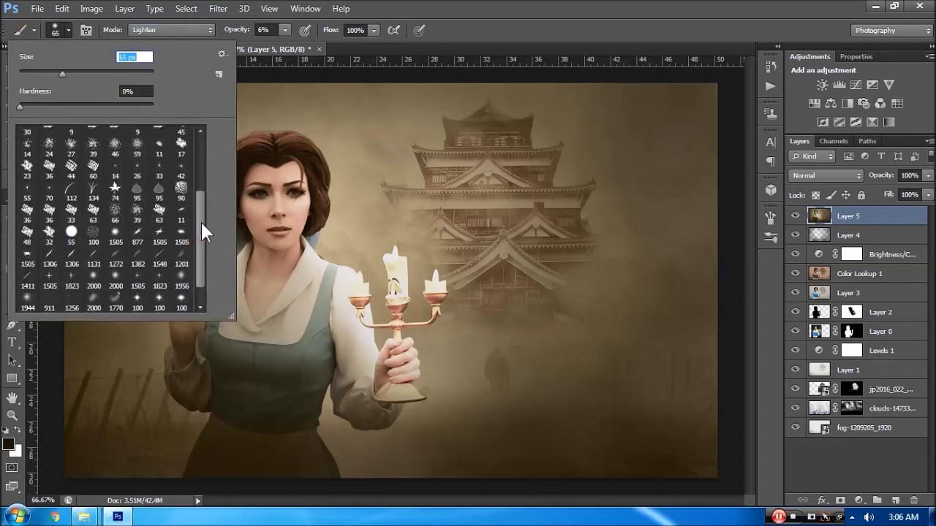
{"action": "scroll", "coordinate": [202, 227], "scroll_direction": "down", "scroll_amount": 1}
{"action": "left_click", "coordinate": [181, 255]}
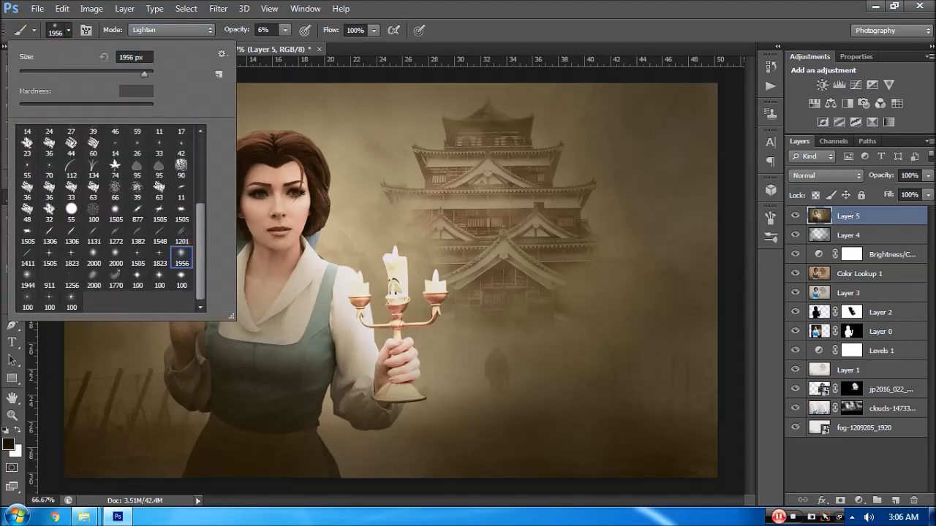
{"action": "left_click", "coordinate": [34, 31]}
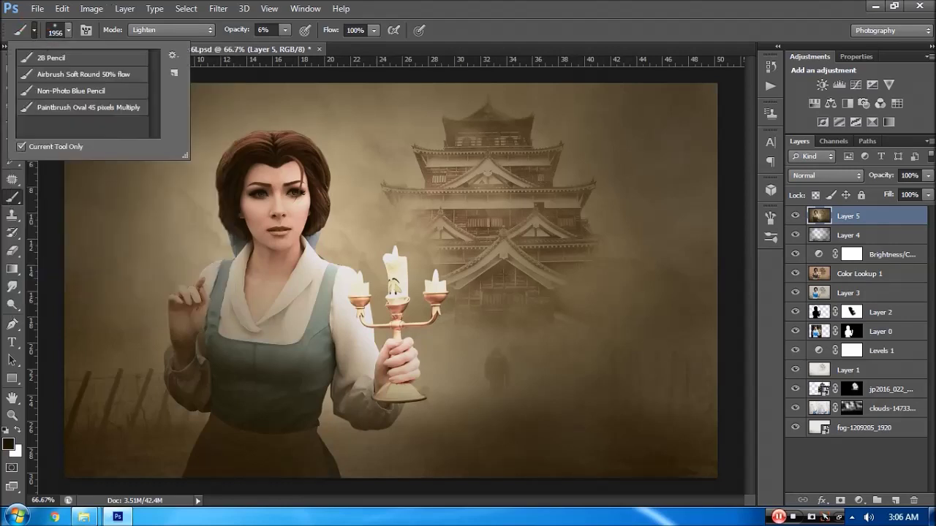
{"action": "left_click", "coordinate": [34, 31]}
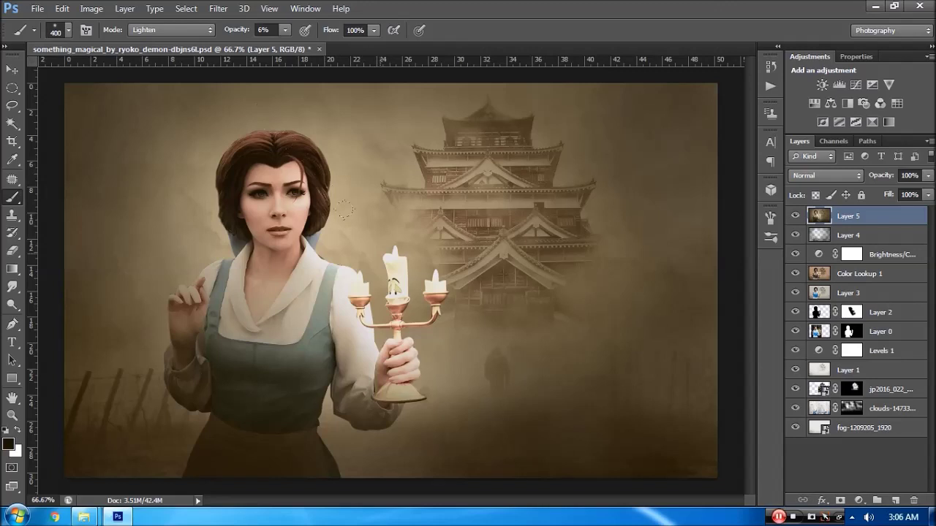
{"action": "key", "text": "bracketleft"}
{"action": "key", "text": "bracketleft"}
{"action": "key", "text": "bracketleft"}
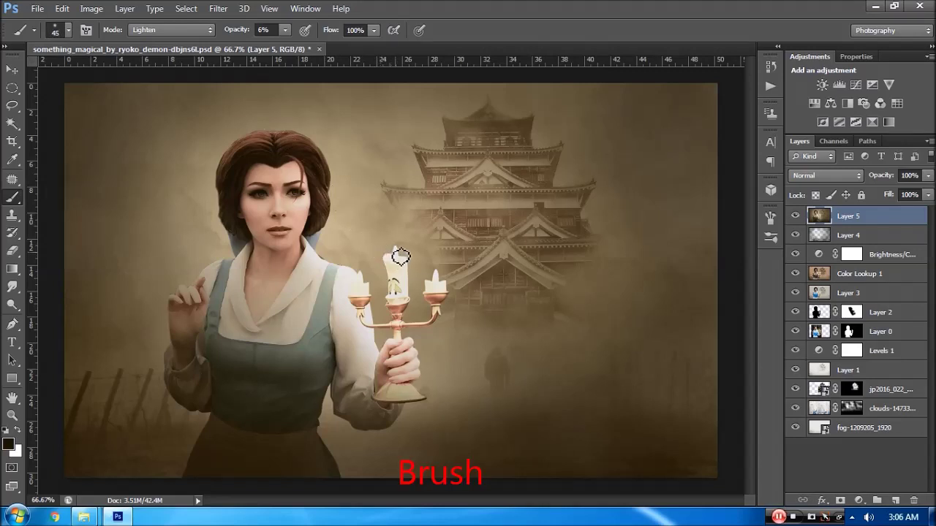
{"action": "key", "text": "bracketright"}
{"action": "key", "text": "bracketright"}
{"action": "key", "text": "bracketright"}
{"action": "key", "text": "bracketright"}
{"action": "key", "text": "bracketright"}
{"action": "key", "text": "bracketright"}
{"action": "key", "text": "bracketright"}
{"action": "key", "text": "bracketright"}
{"action": "key", "text": "bracketright"}
- Paint a soft orange glow at 24% opacity beside the tallest candle flame
{"action": "left_click", "coordinate": [9, 444]}
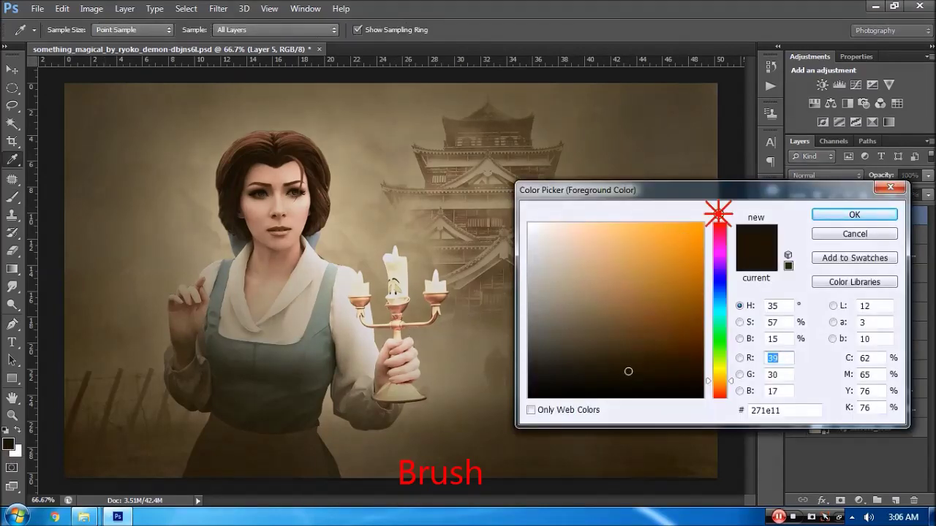
{"action": "left_click", "coordinate": [652, 247]}
{"action": "left_click", "coordinate": [853, 215]}
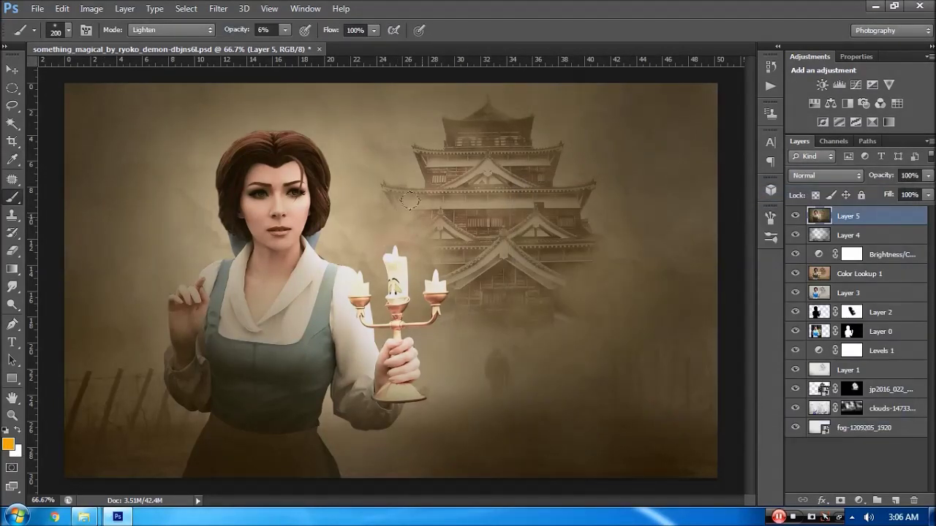
{"action": "left_click", "coordinate": [285, 30]}
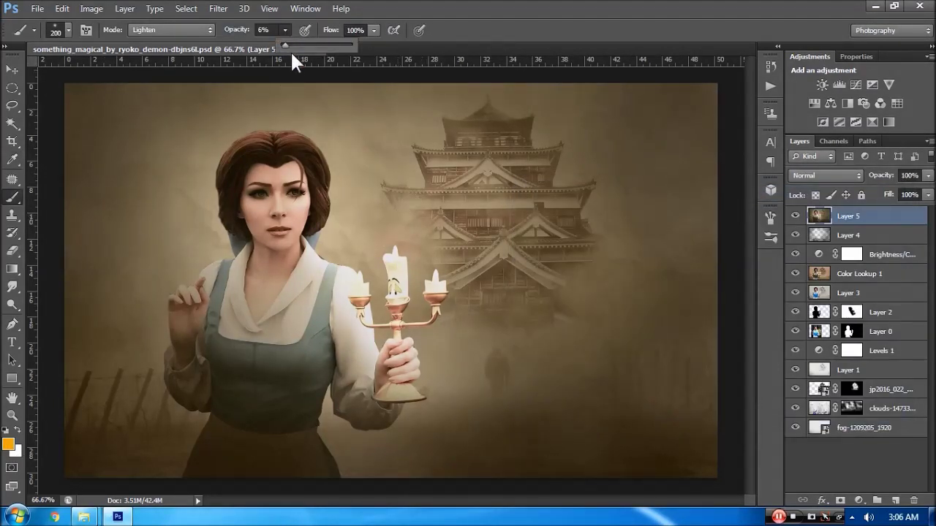
{"action": "left_click", "coordinate": [383, 234]}
{"action": "left_click_drag", "start_coordinate": [384, 234], "coordinate": [349, 262]}
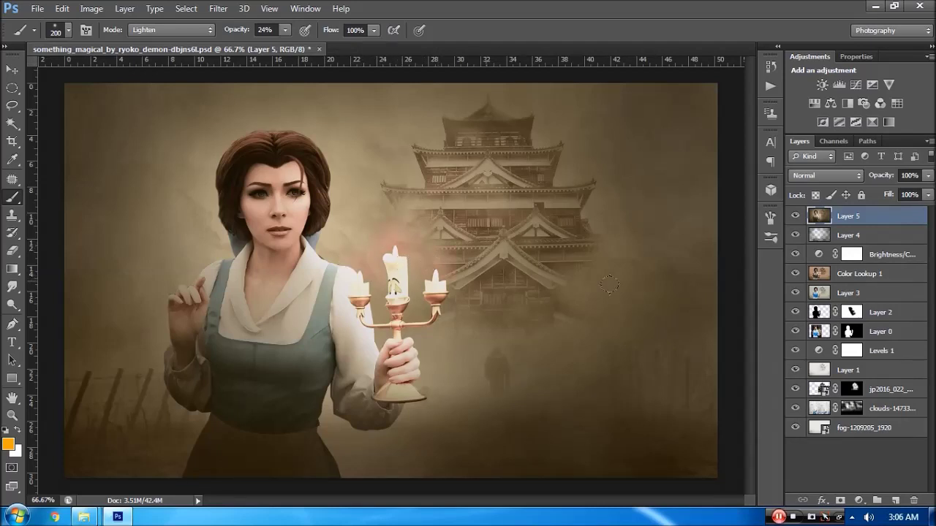
{"action": "left_click", "coordinate": [772, 237]}
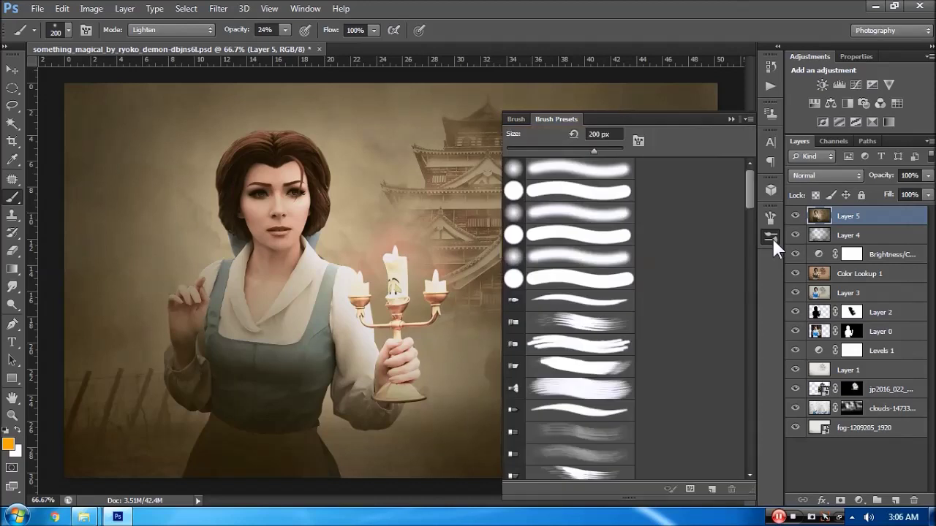
- Rotate the brush tip angle to about 54° and enlarge the brush to 300 px
{"action": "left_click", "coordinate": [514, 119]}
{"action": "left_click", "coordinate": [742, 296]}
{"action": "left_click_drag", "start_coordinate": [741, 295], "coordinate": [733, 283]}
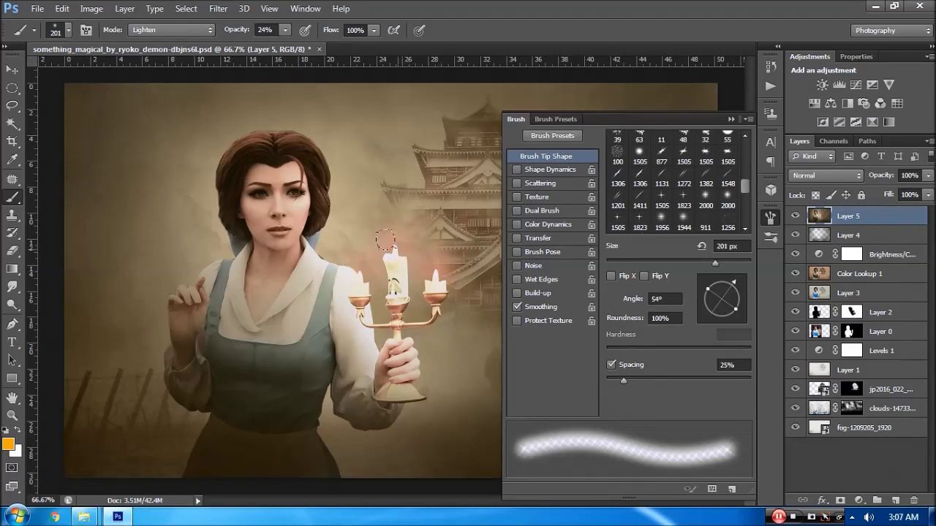
{"action": "mouse_move", "coordinate": [724, 285]}
{"action": "left_mouse_down"}
{"action": "mouse_move", "coordinate": [736, 295]}
{"action": "mouse_move", "coordinate": [711, 288]}
{"action": "left_mouse_up"}
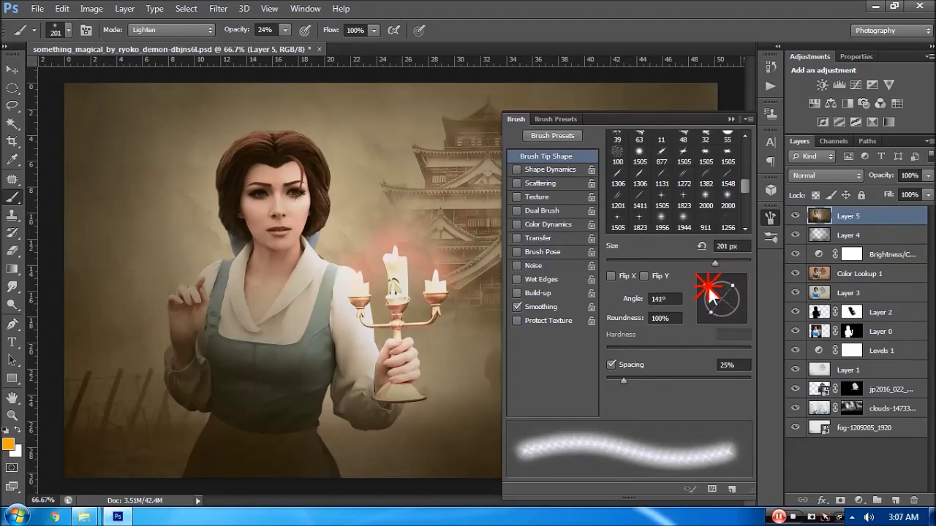
{"action": "key", "text": "bracketright"}
{"action": "key", "text": "bracketright"}
{"action": "key", "text": "Return"}
{"action": "key", "text": "F5"}
- Choose the soft round brush tip and add a new empty Layer 6
{"action": "left_click", "coordinate": [66, 29]}
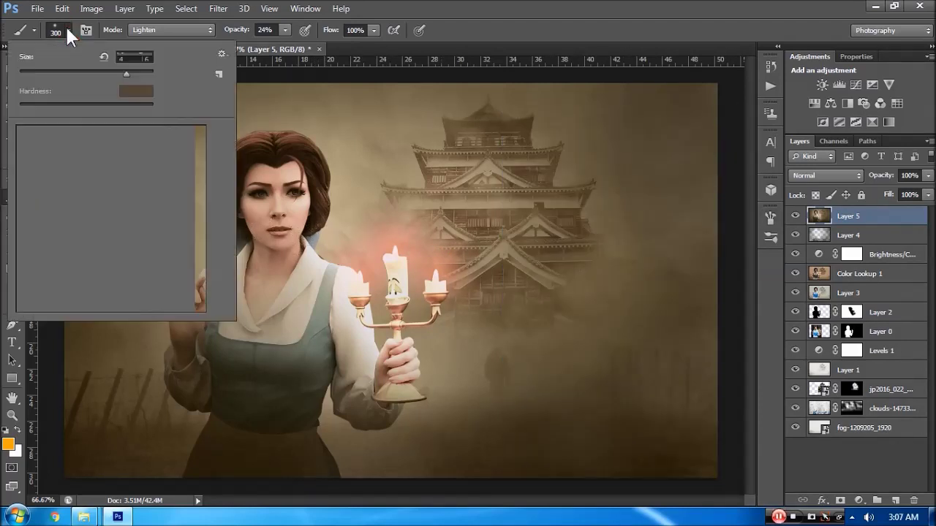
{"action": "left_click", "coordinate": [27, 136]}
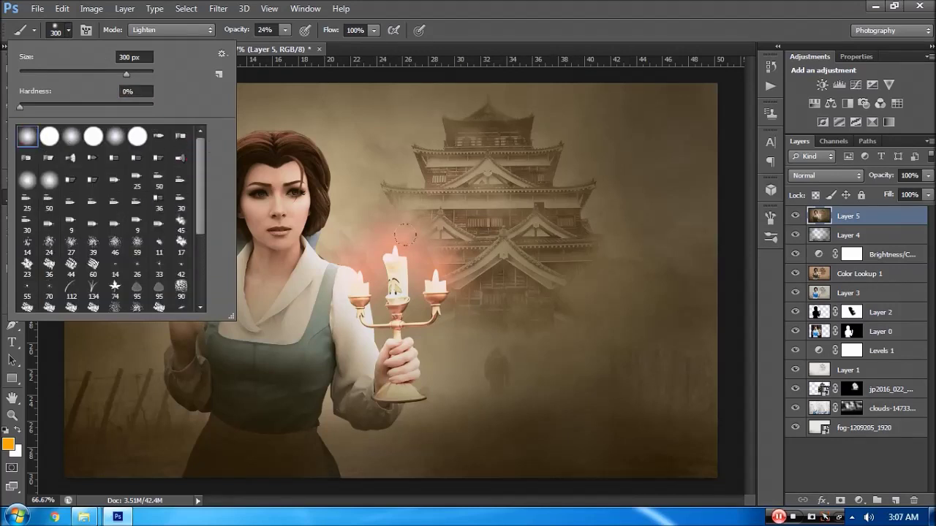
{"action": "left_click", "coordinate": [33, 30]}
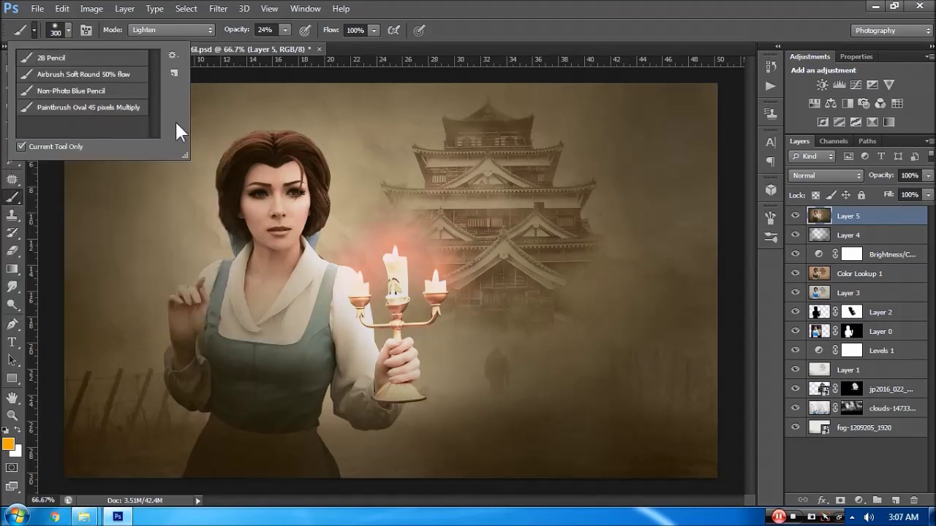
{"action": "left_click", "coordinate": [896, 501]}
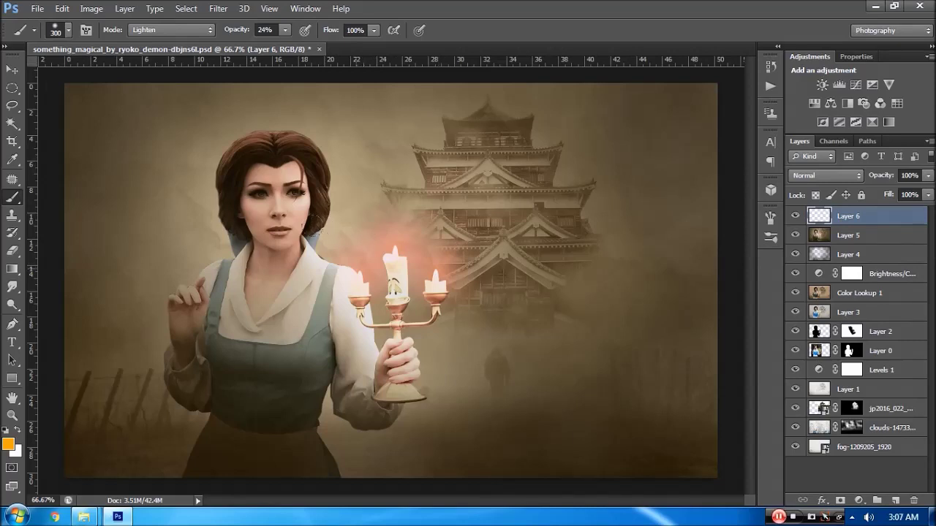
- Paint warm orange glow around the candles and onto the right of her hair
{"action": "left_click", "coordinate": [362, 271]}
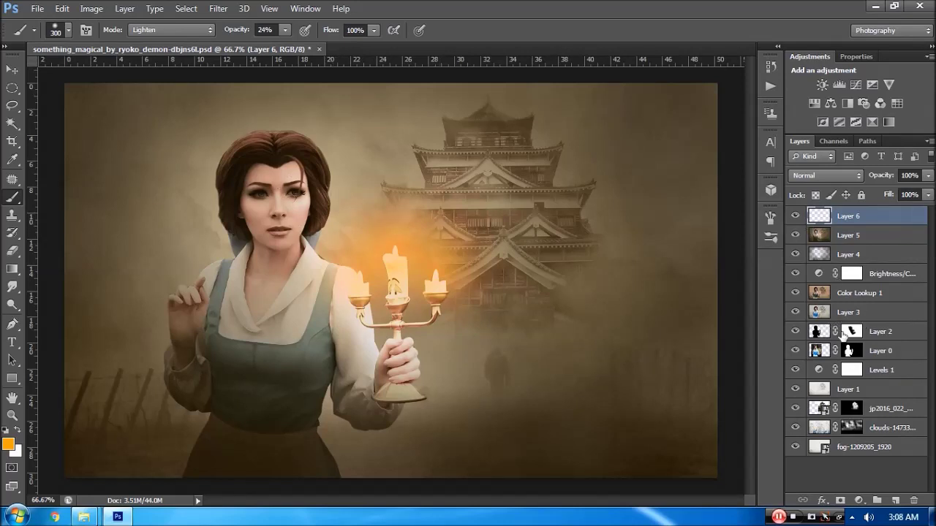
{"action": "left_click", "coordinate": [849, 351], "text": "ctrl"}
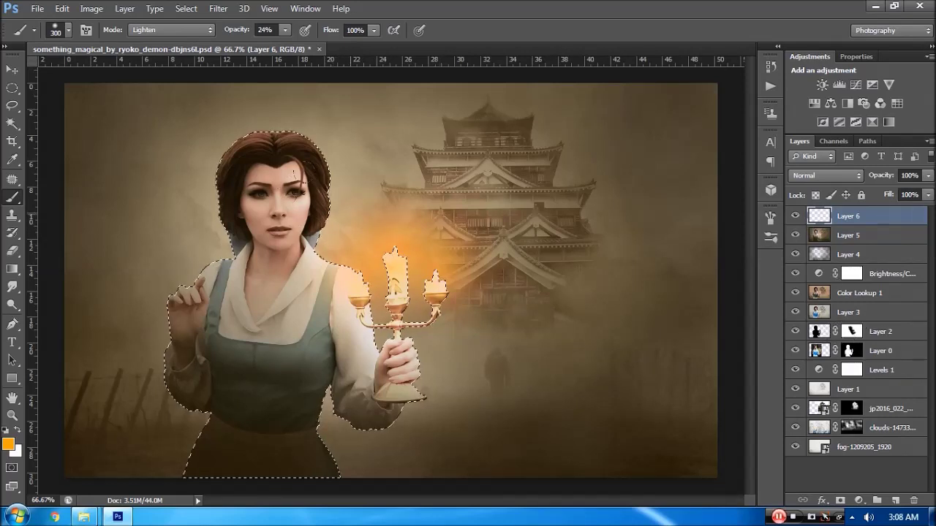
{"action": "left_click_drag", "start_coordinate": [292, 117], "coordinate": [314, 194]}
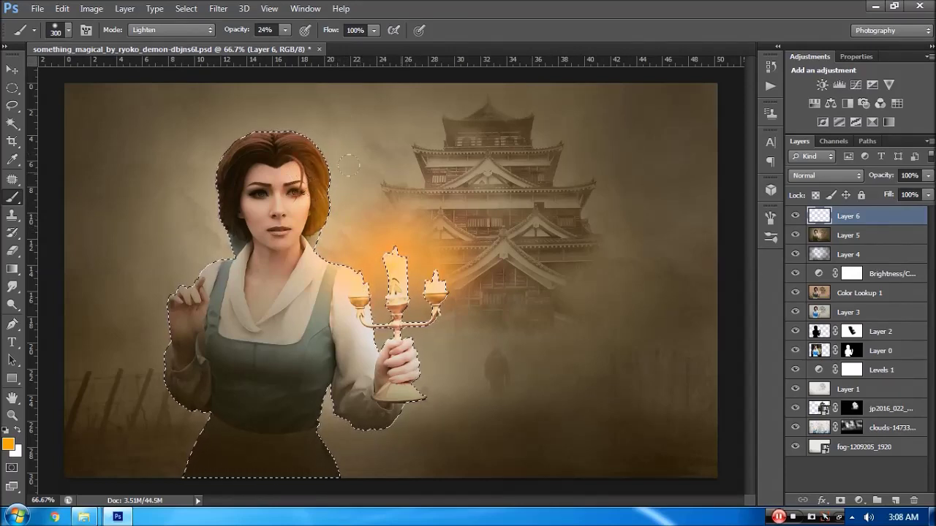
{"action": "left_click", "coordinate": [324, 130]}
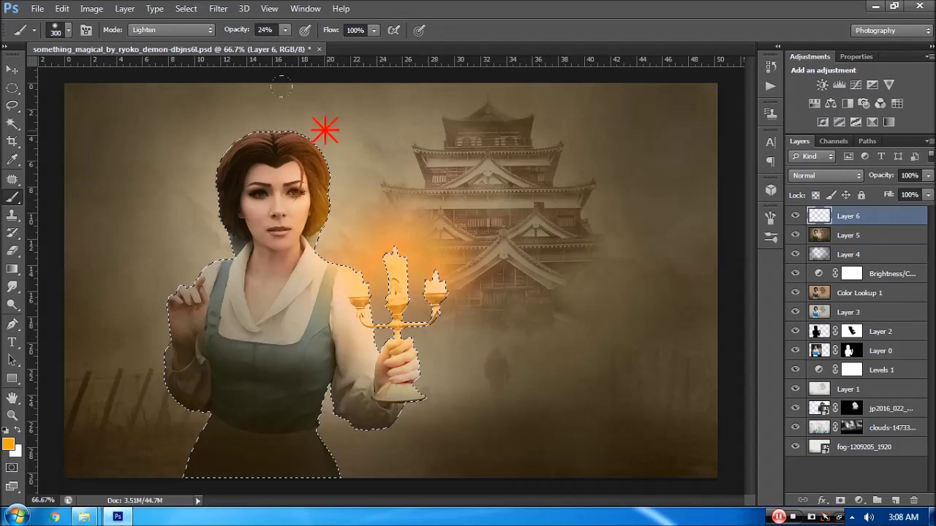
- Set Layer 6 to Hard Light blending and lower its fill to 86%
{"action": "left_click", "coordinate": [827, 176]}
{"action": "left_click", "coordinate": [804, 193]}
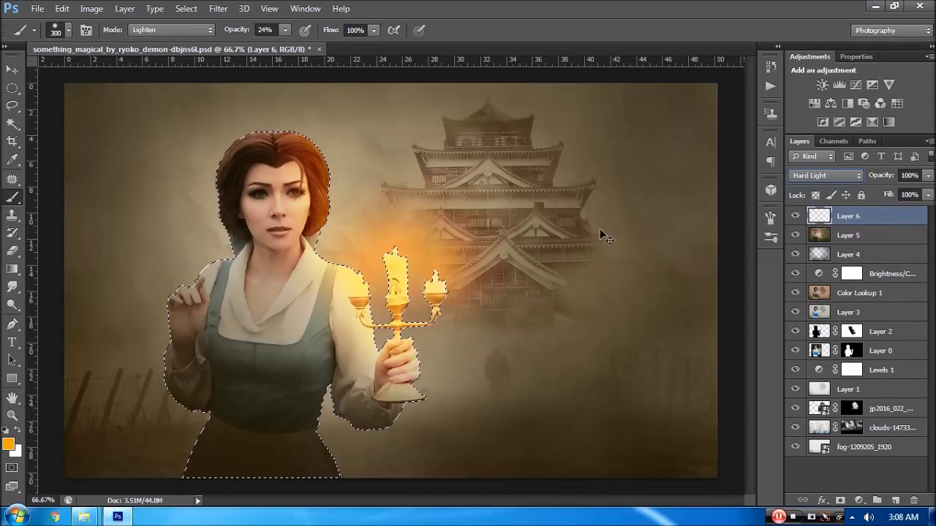
{"action": "key", "text": "v"}
{"action": "key", "text": "ctrl+d"}
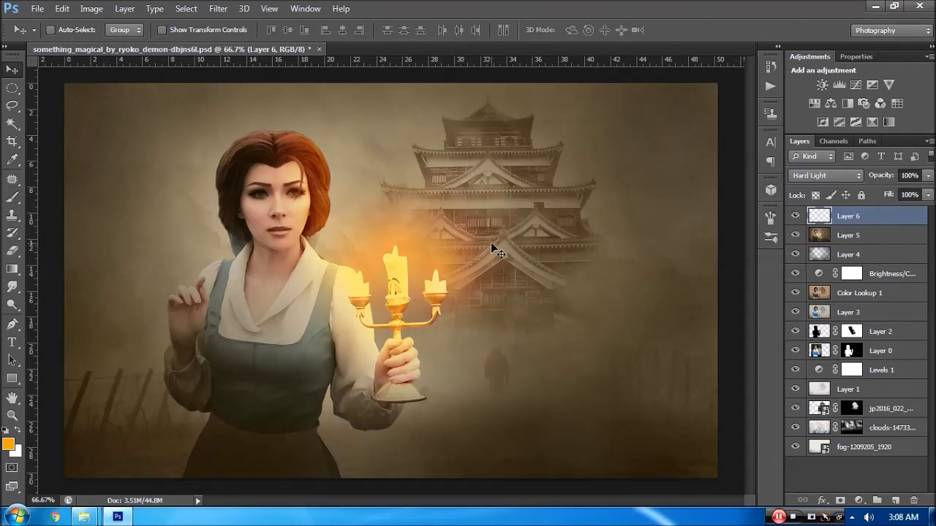
{"action": "left_click", "coordinate": [928, 194]}
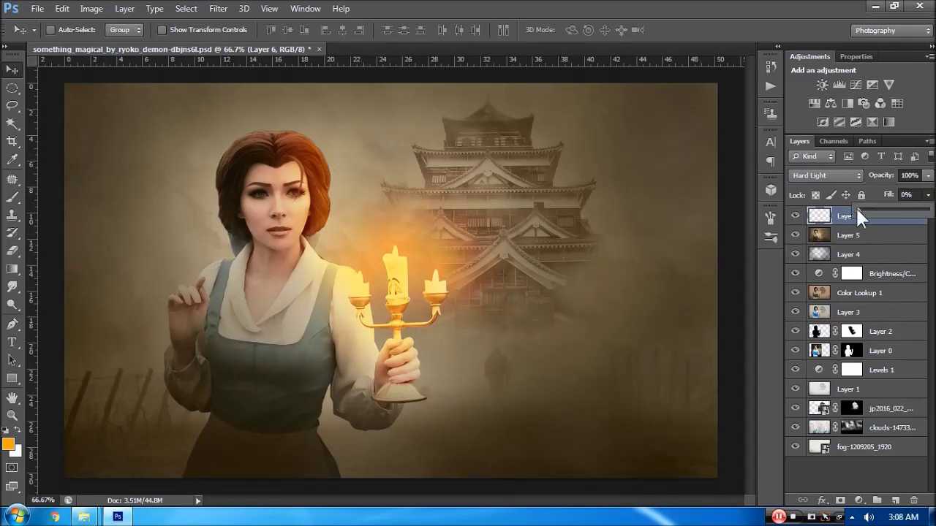
{"action": "left_click_drag", "start_coordinate": [857, 208], "coordinate": [922, 217]}
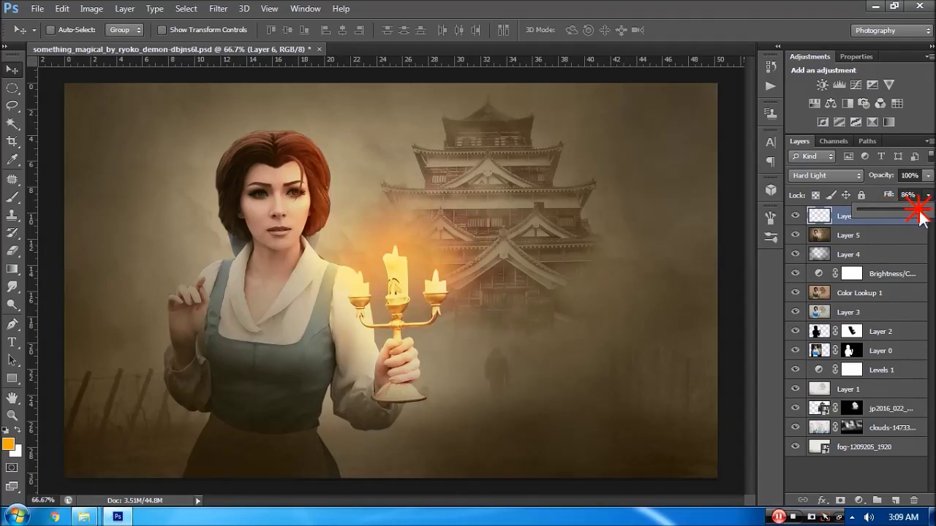
{"action": "left_click", "coordinate": [818, 221]}
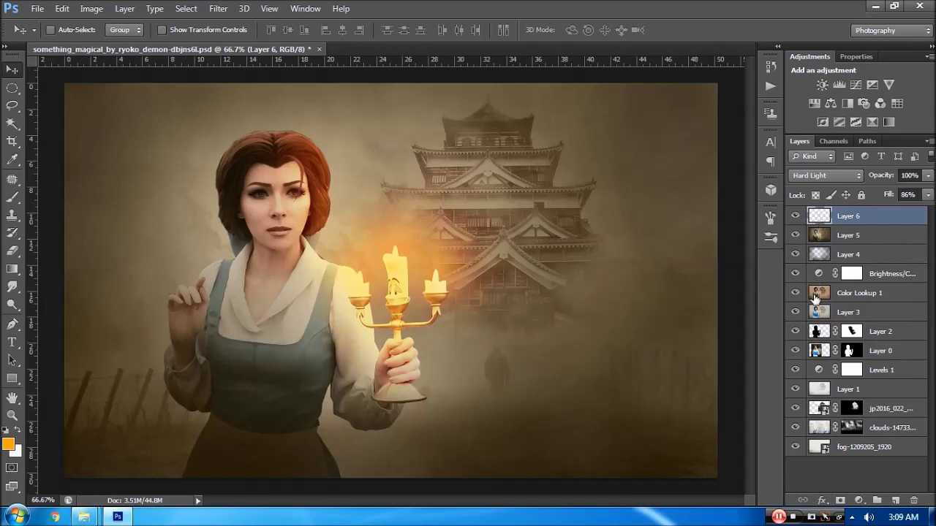
{"action": "left_click", "coordinate": [819, 335], "text": "ctrl"}
{"action": "key", "text": "e"}
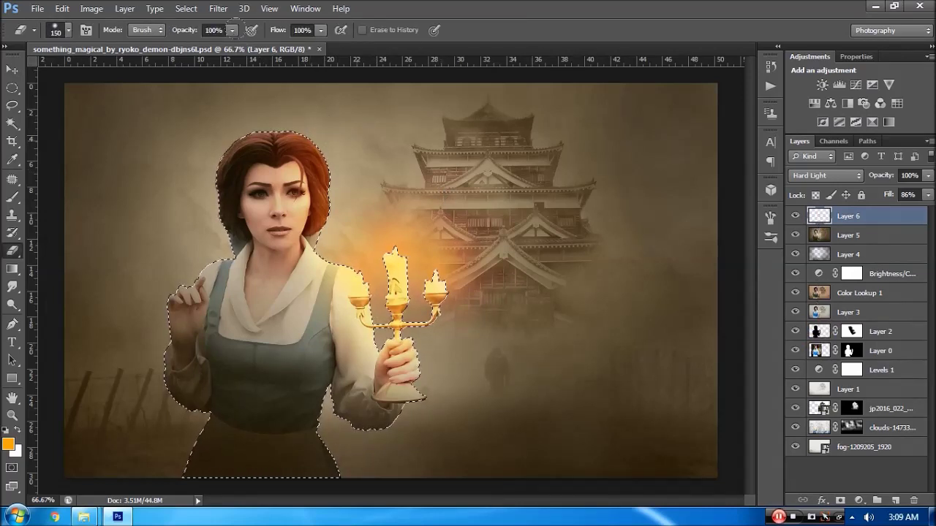
- Erase some of the glow at 14% eraser opacity, then deselect and zoom out
{"action": "left_click_drag", "start_coordinate": [231, 30], "coordinate": [212, 59]}
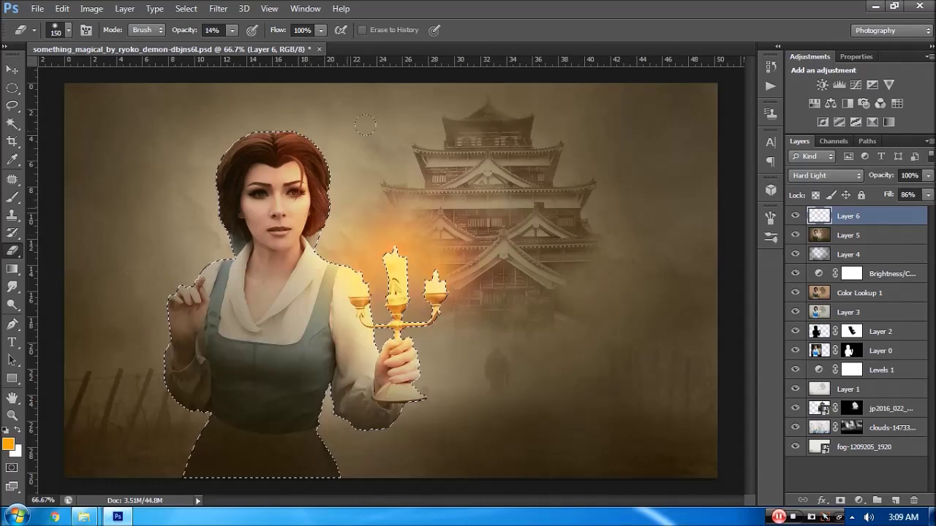
{"action": "key", "text": "ctrl+d"}
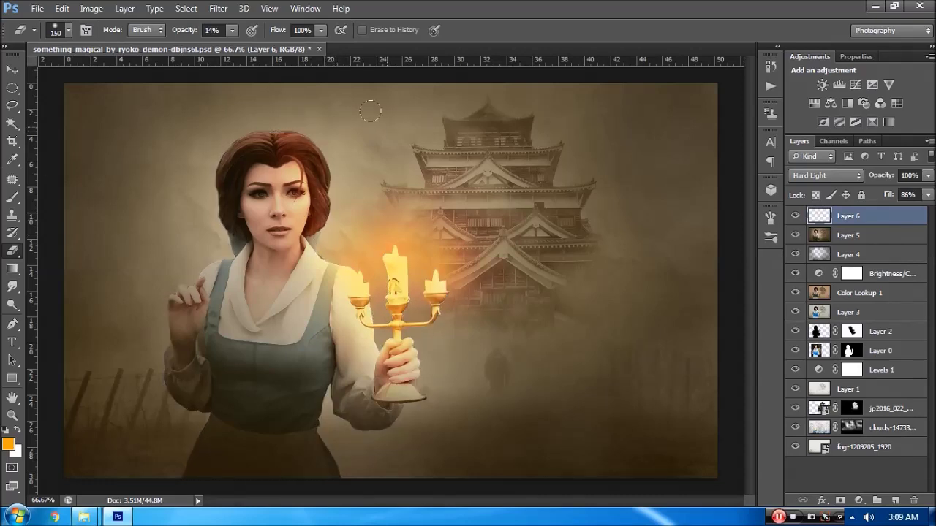
{"action": "key", "text": "ctrl+minus"}
{"action": "key", "text": "ctrl+minus"}
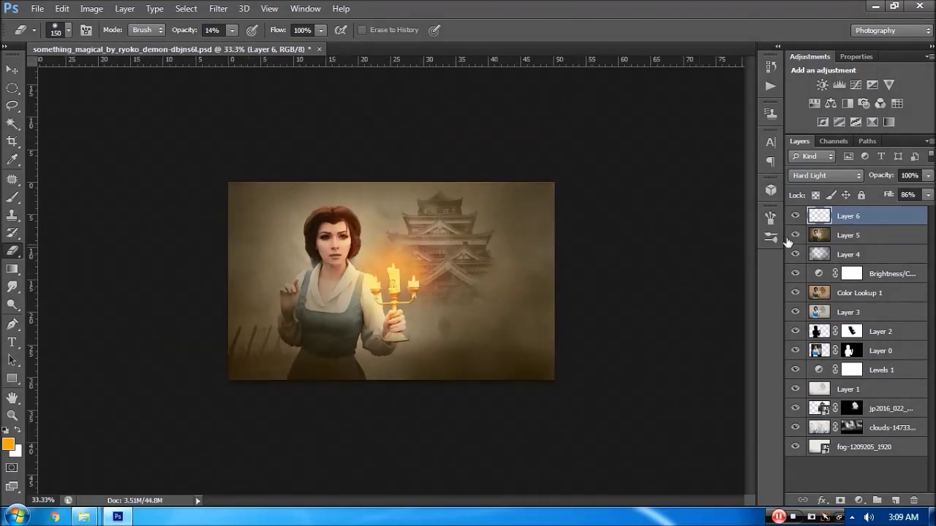
- On a new layer, prepare a 14% opacity brush with dark brown sampled from the image
{"action": "left_click", "coordinate": [894, 500]}
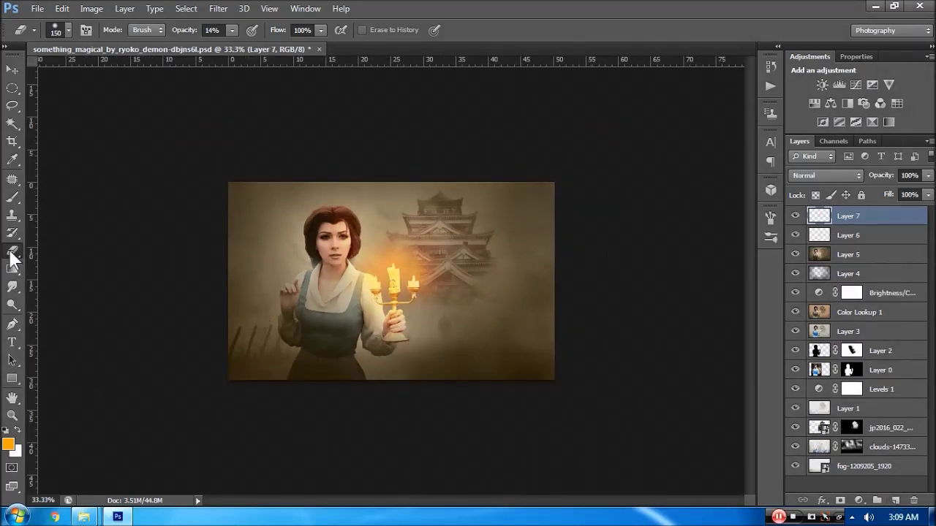
{"action": "left_click", "coordinate": [11, 197]}
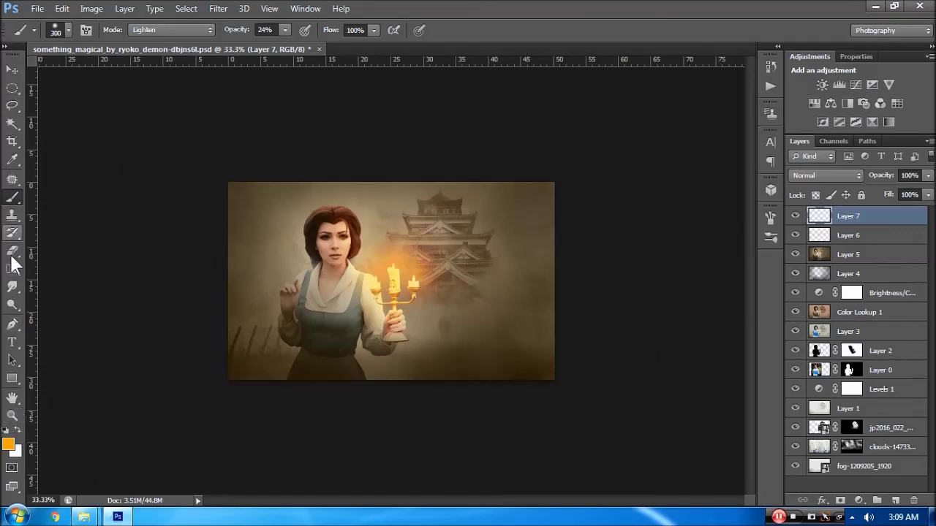
{"action": "left_click", "coordinate": [12, 160]}
{"action": "left_click", "coordinate": [240, 370]}
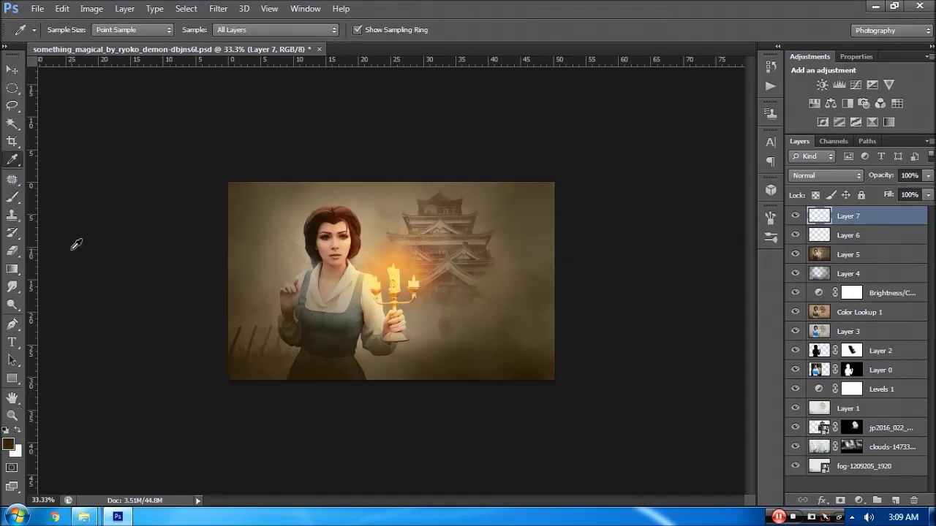
{"action": "left_click", "coordinate": [11, 197]}
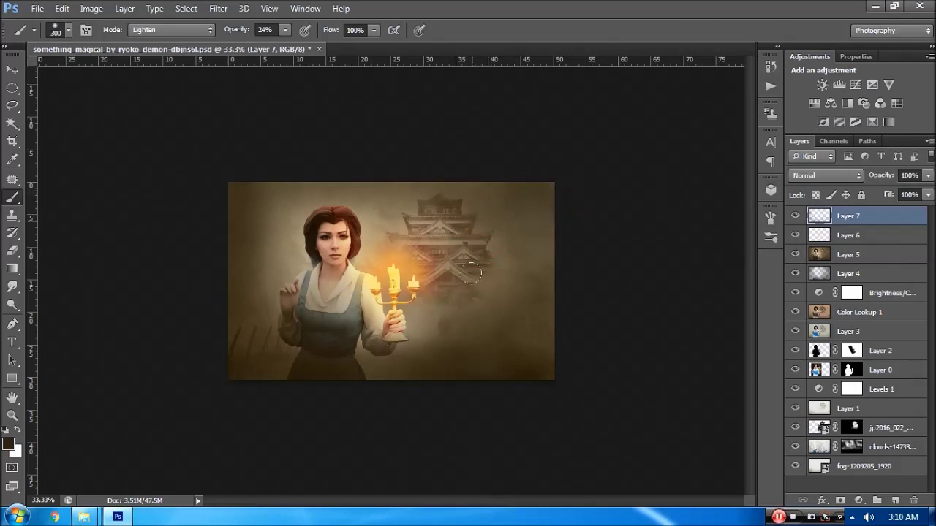
{"action": "left_click", "coordinate": [285, 30]}
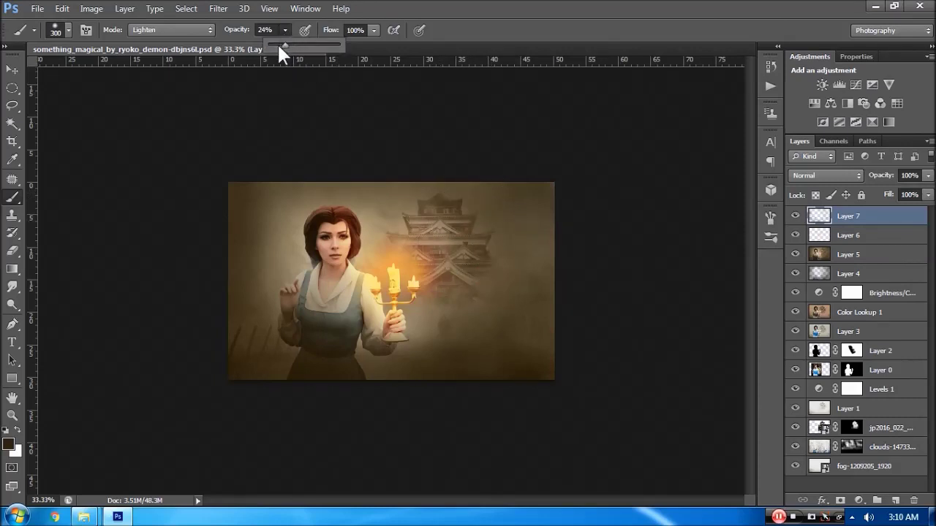
{"action": "left_click", "coordinate": [444, 256]}
- Dab faint haze near the right edge, candelabra, raised hand, lower-left and bottom
{"action": "left_click", "coordinate": [554, 261]}
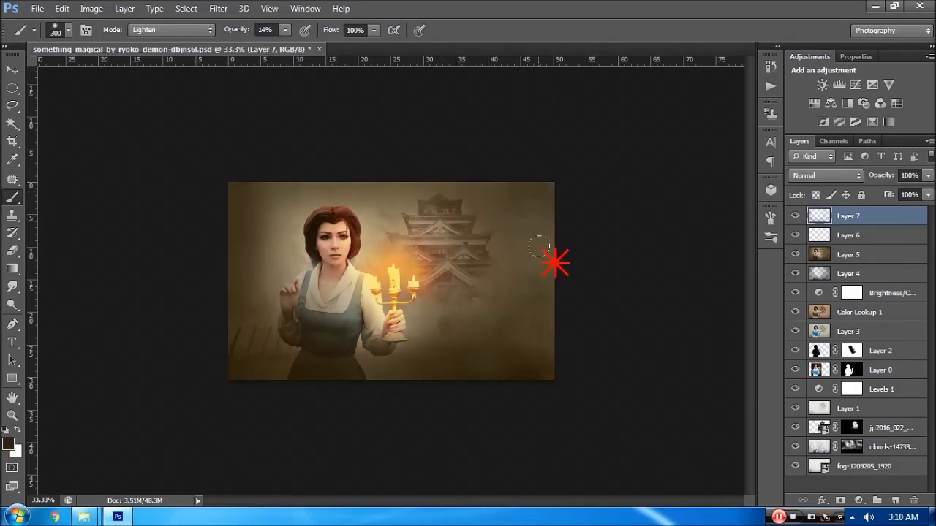
{"action": "left_click", "coordinate": [423, 297]}
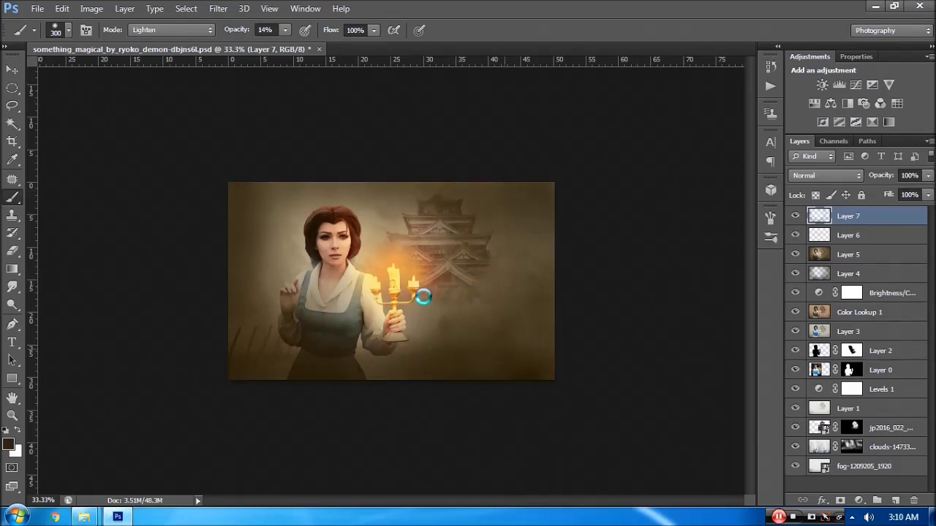
{"action": "left_click", "coordinate": [286, 285]}
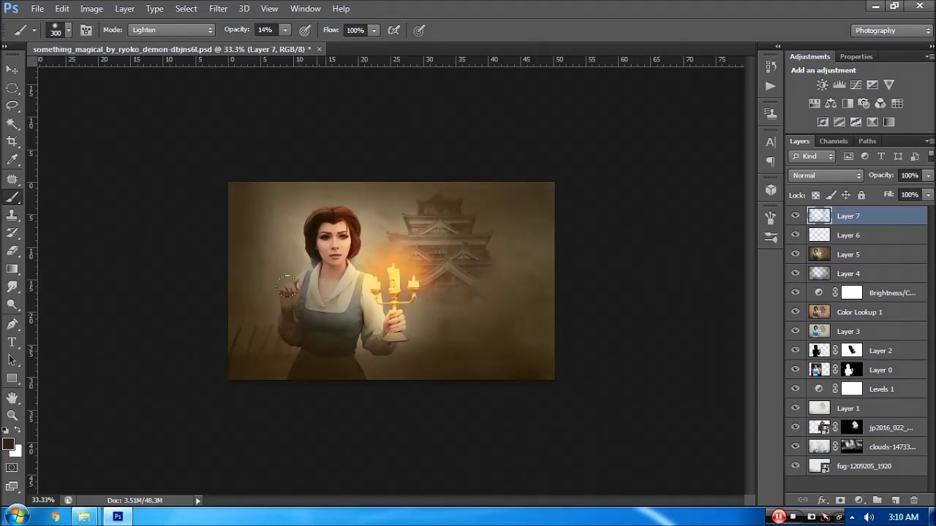
{"action": "left_click", "coordinate": [220, 357]}
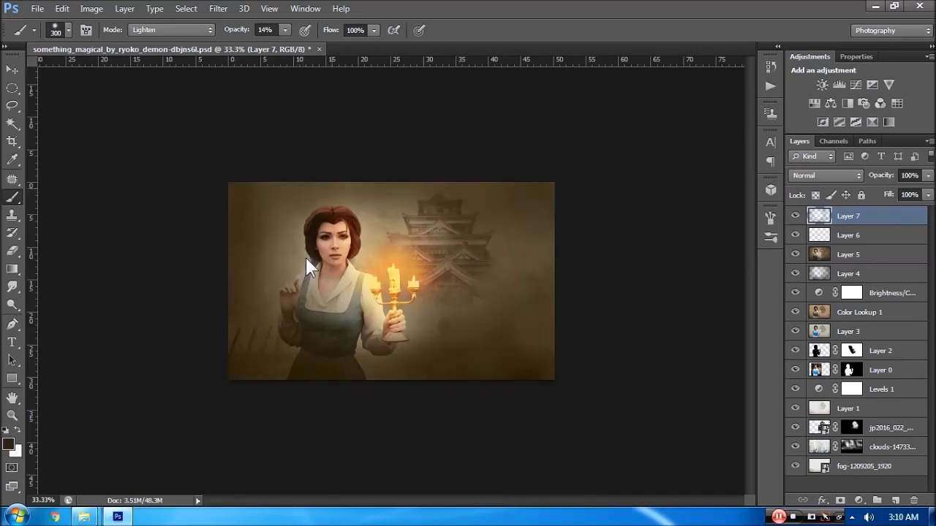
{"action": "left_click", "coordinate": [446, 368]}
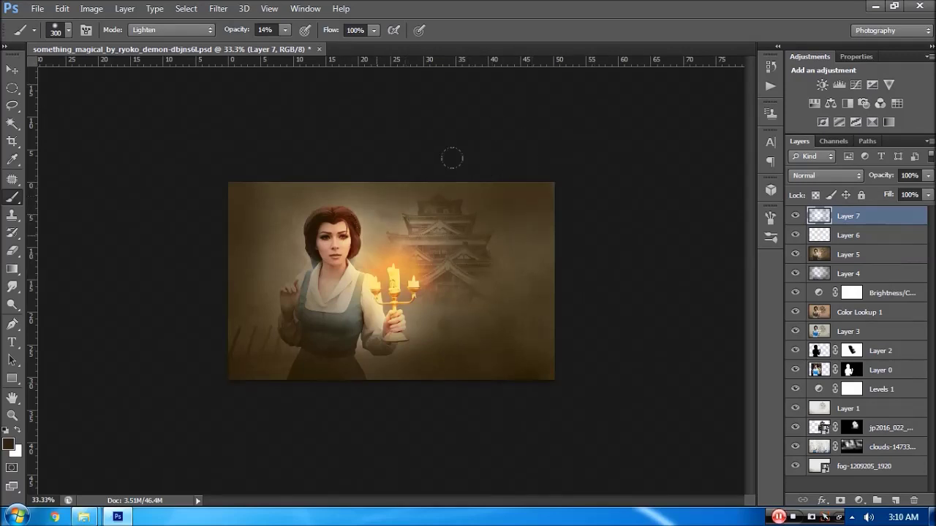
{"action": "left_click", "coordinate": [528, 304]}
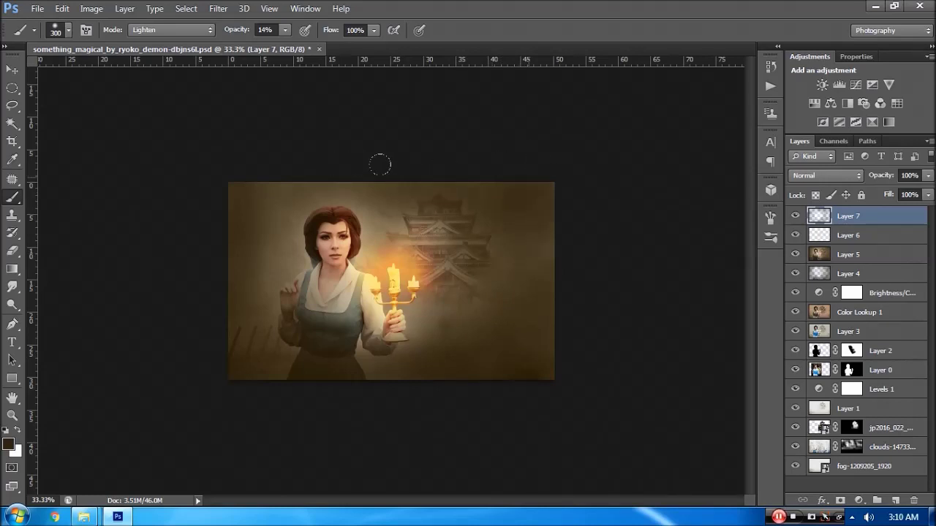
{"action": "left_click", "coordinate": [227, 356]}
{"action": "left_click", "coordinate": [488, 402]}
{"action": "left_click", "coordinate": [12, 141]}
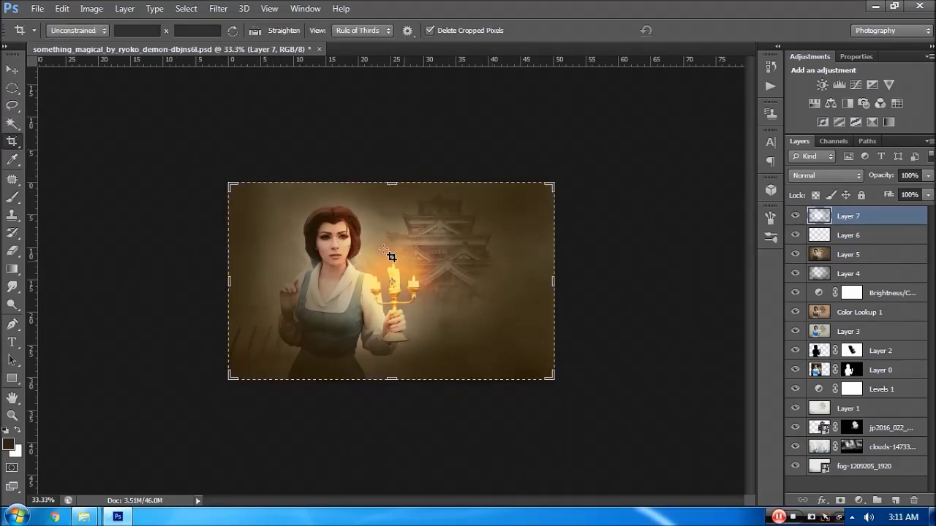
- Trim the crop in from the right edge and commit it
{"action": "key", "text": "ctrl"}
{"action": "key", "text": "ctrl+plus"}
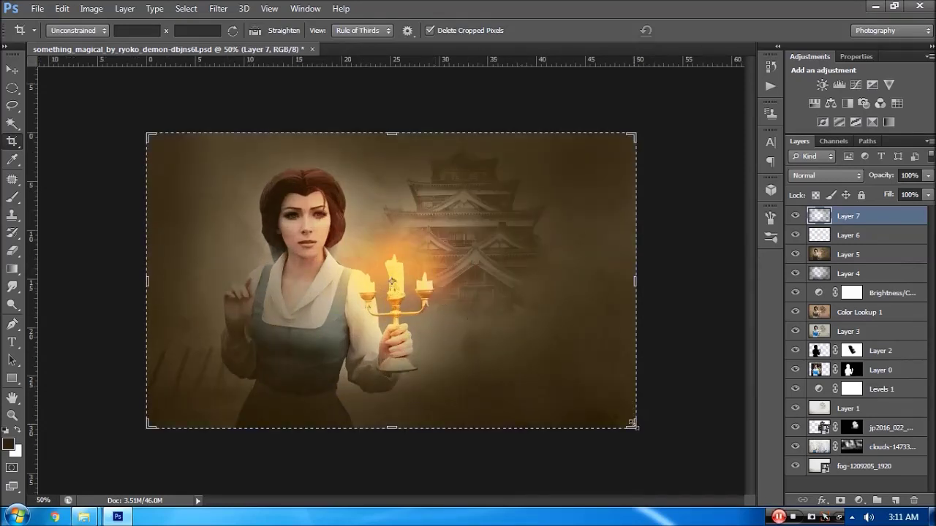
{"action": "left_click_drag", "start_coordinate": [631, 423], "coordinate": [629, 424]}
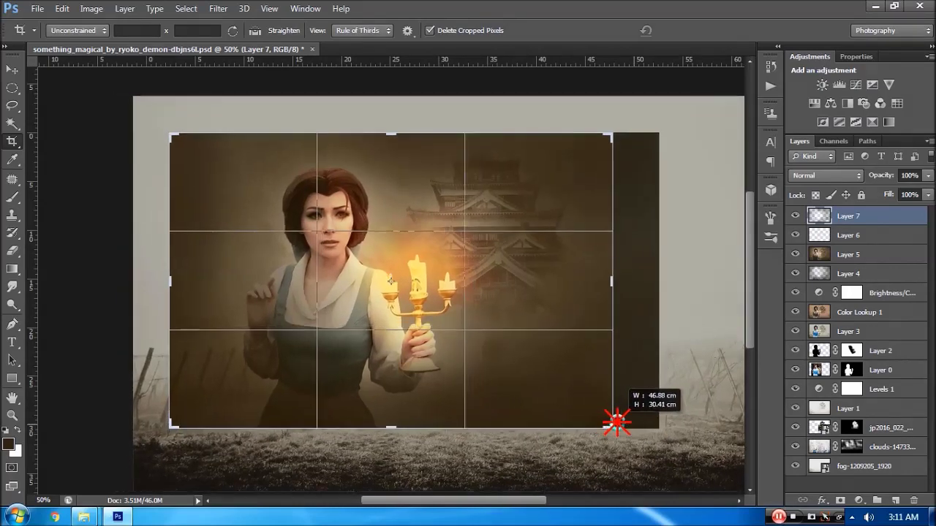
{"action": "left_click_drag", "start_coordinate": [629, 424], "coordinate": [616, 424]}
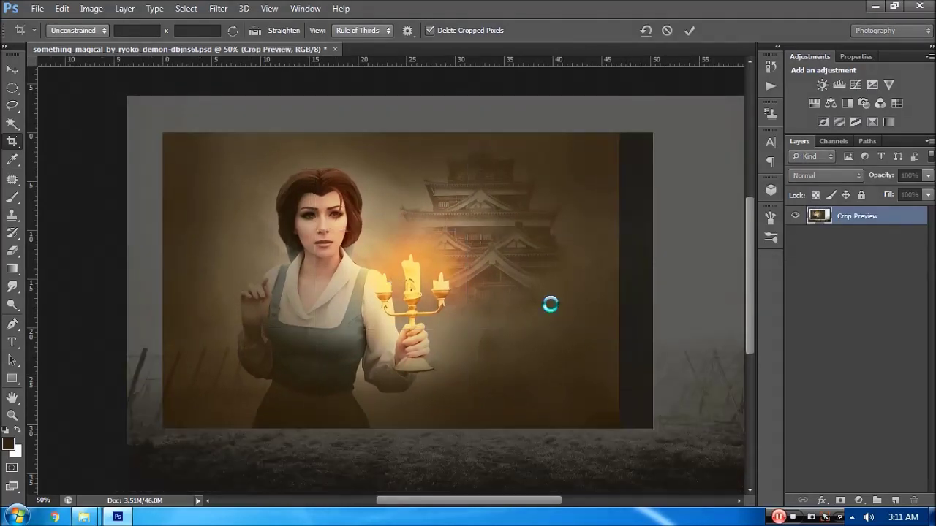
{"action": "left_click", "coordinate": [12, 69]}
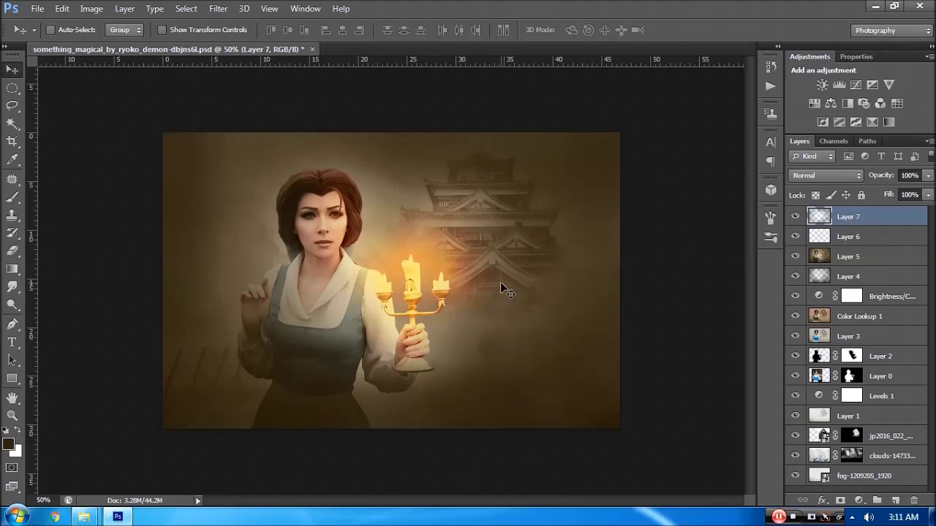
- Undo the crop, zoom in on the image and return to the Move tool
{"action": "key", "text": "ctrl+z"}
{"action": "key", "text": "z"}
{"action": "left_click", "coordinate": [465, 298]}
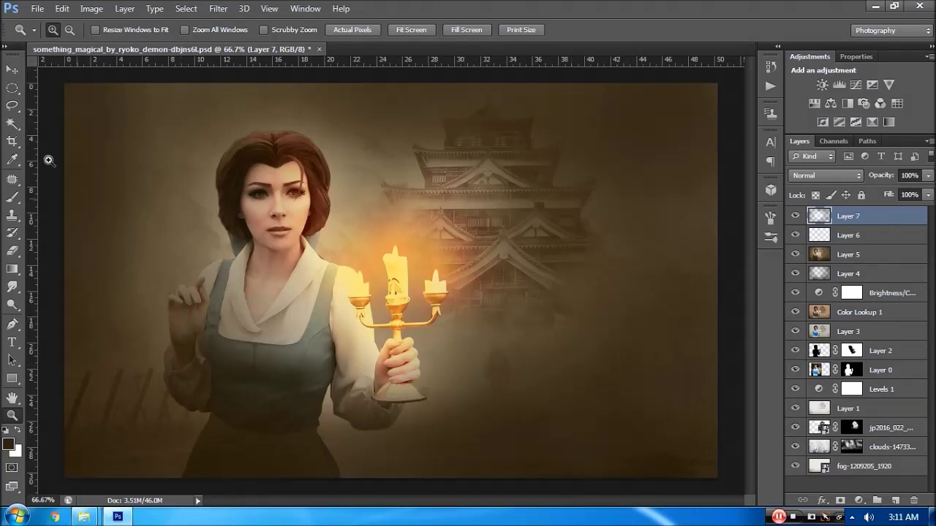
{"action": "left_click", "coordinate": [13, 69]}
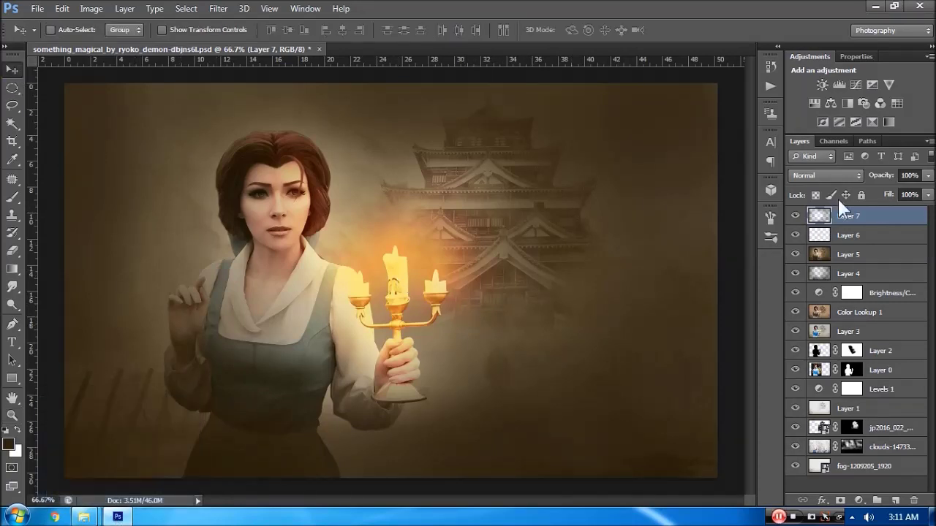